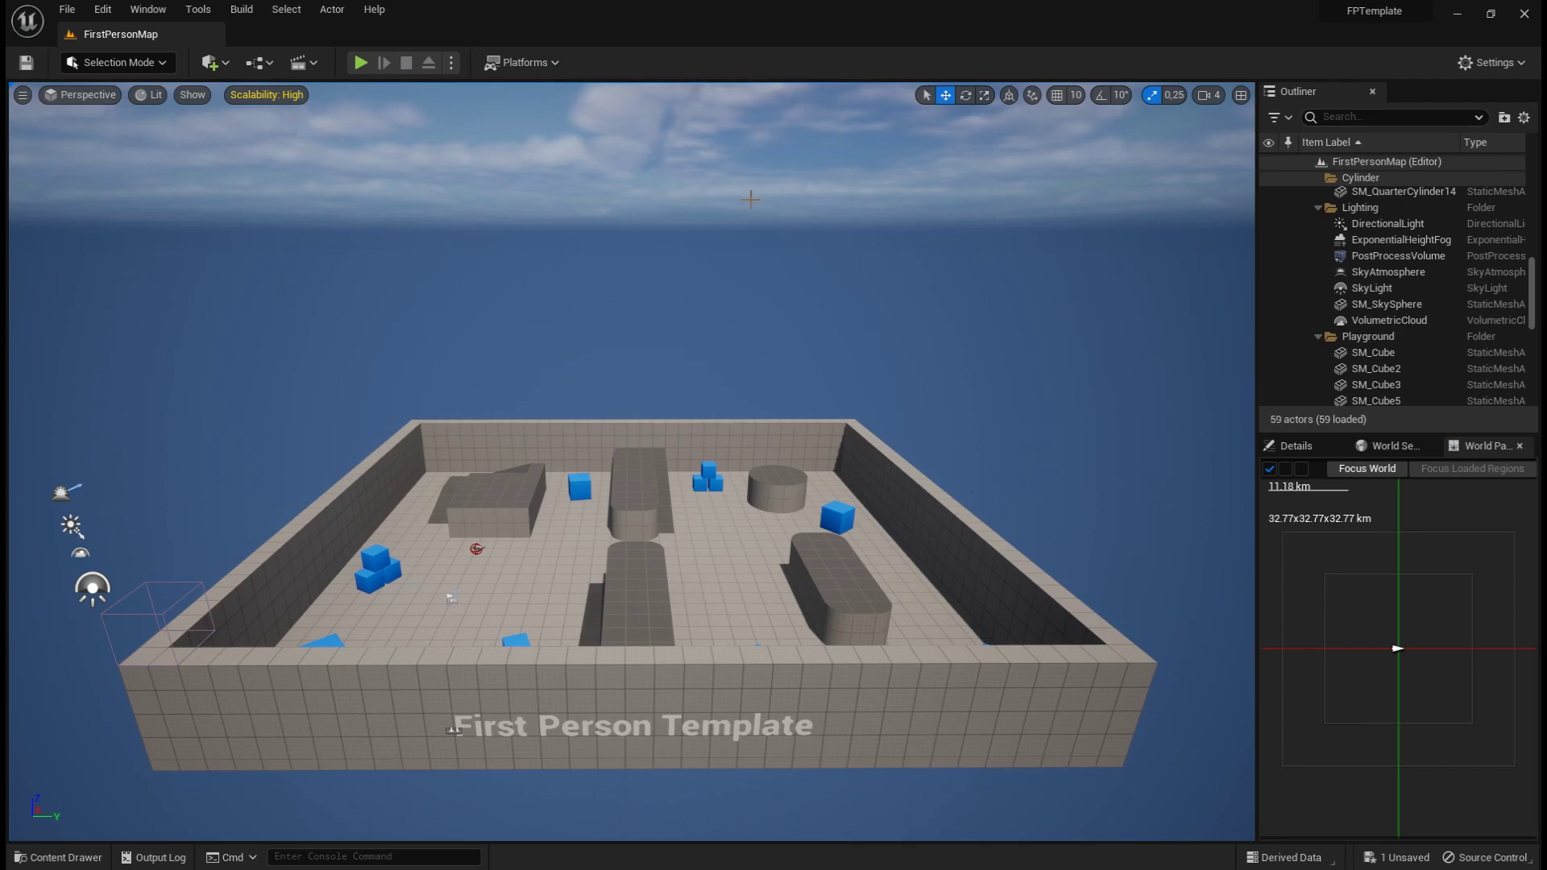
Step: Open the Content Drawer with Ctrl+Space, showing the FirstPersonArms/Animations folder
key(ctrl+space)
Step: Navigate the Content Drawer to Content > FirstPersonArms > Animations
click(120, 644)
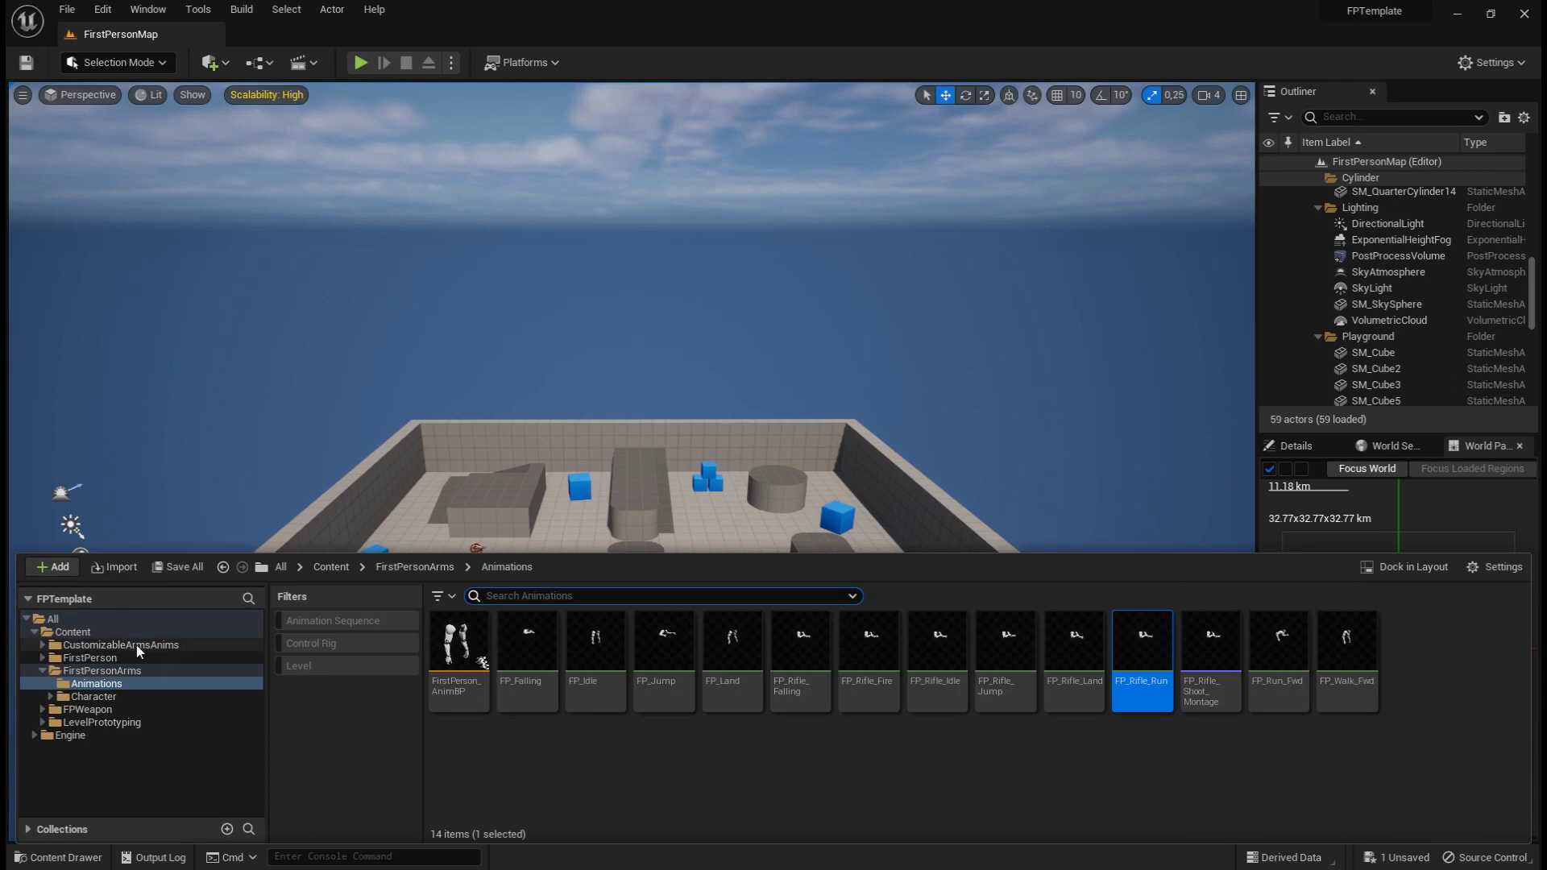
click(42, 670)
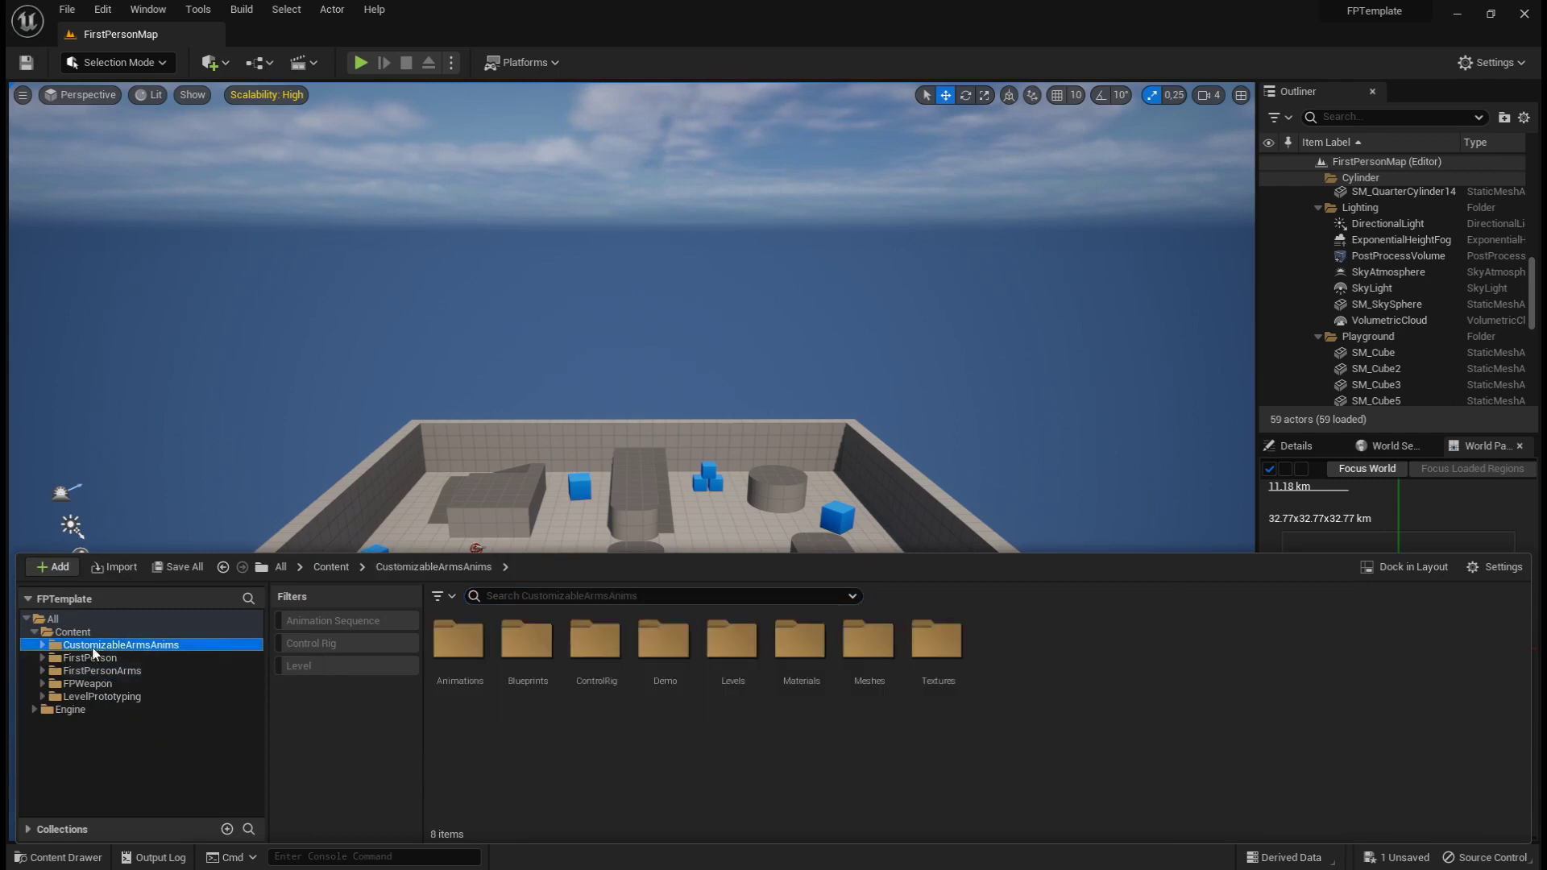
click(133, 672)
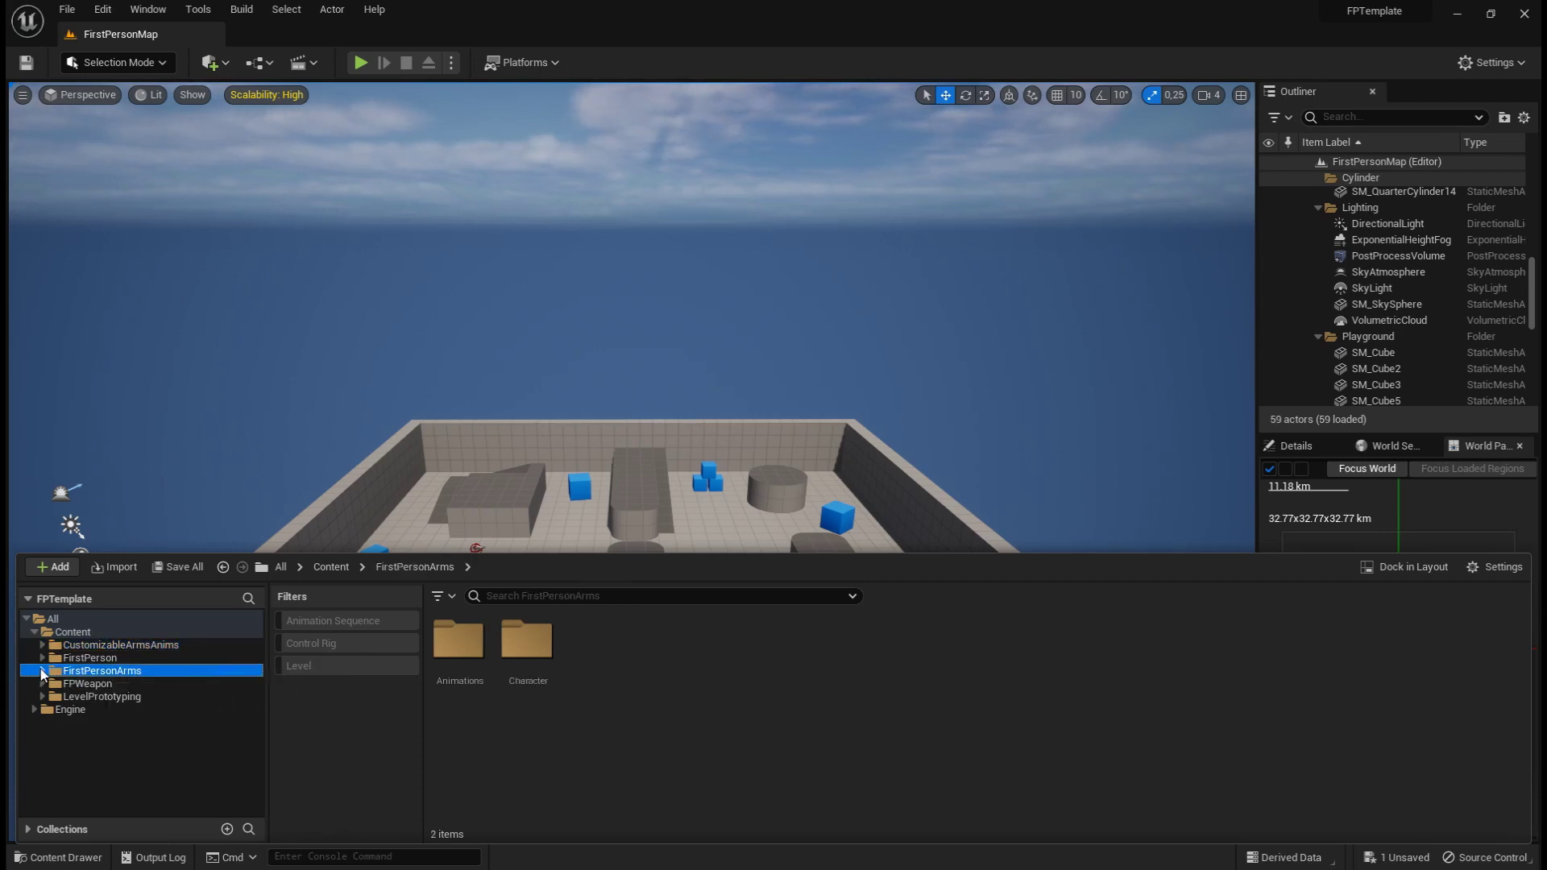
click(43, 672)
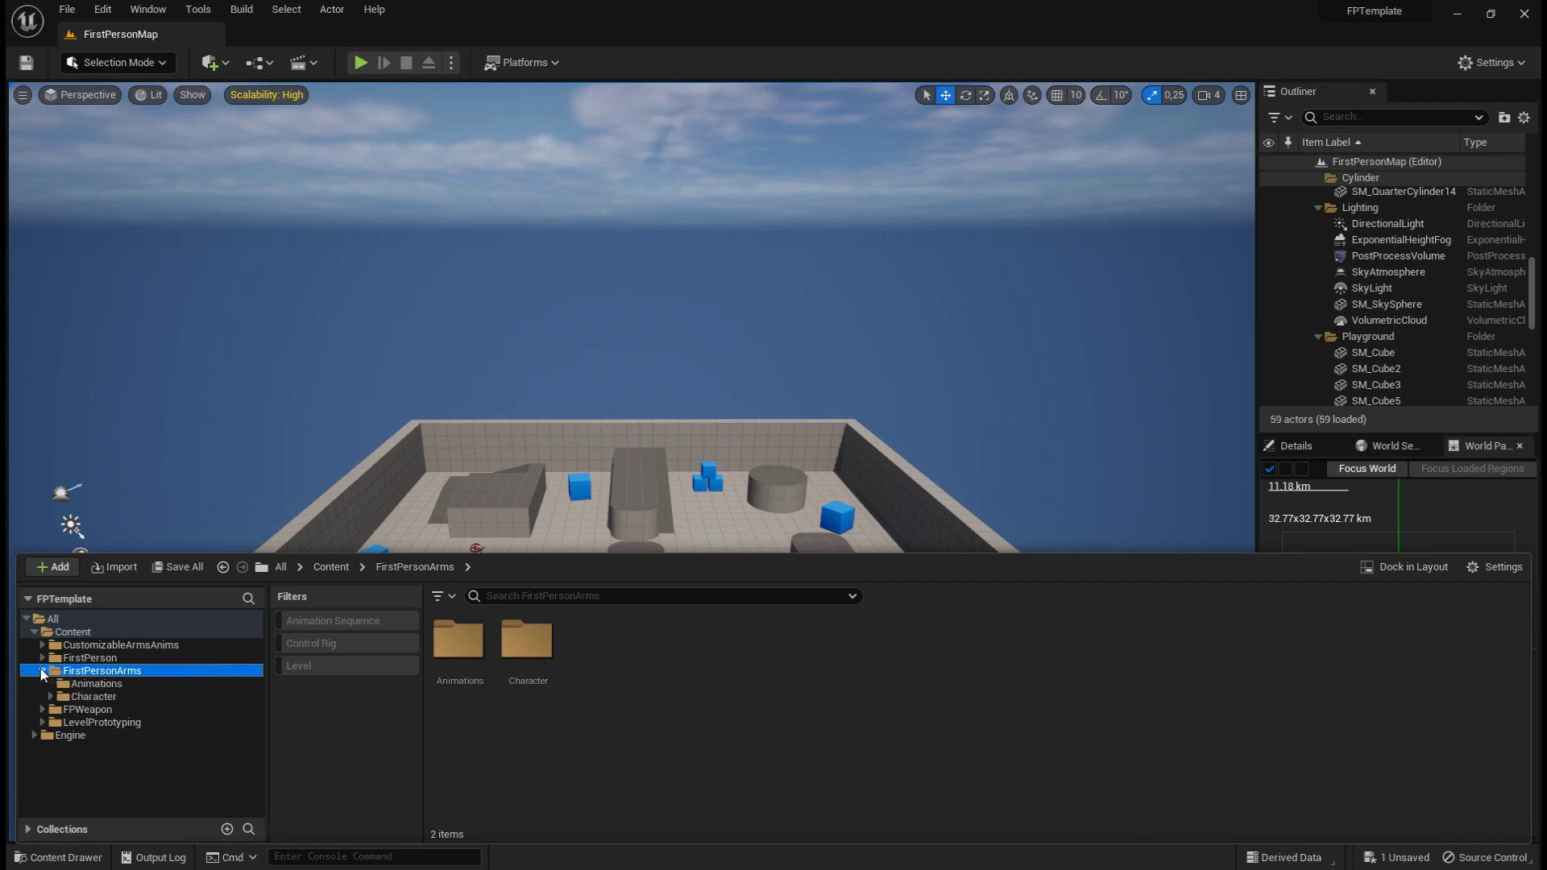
click(110, 684)
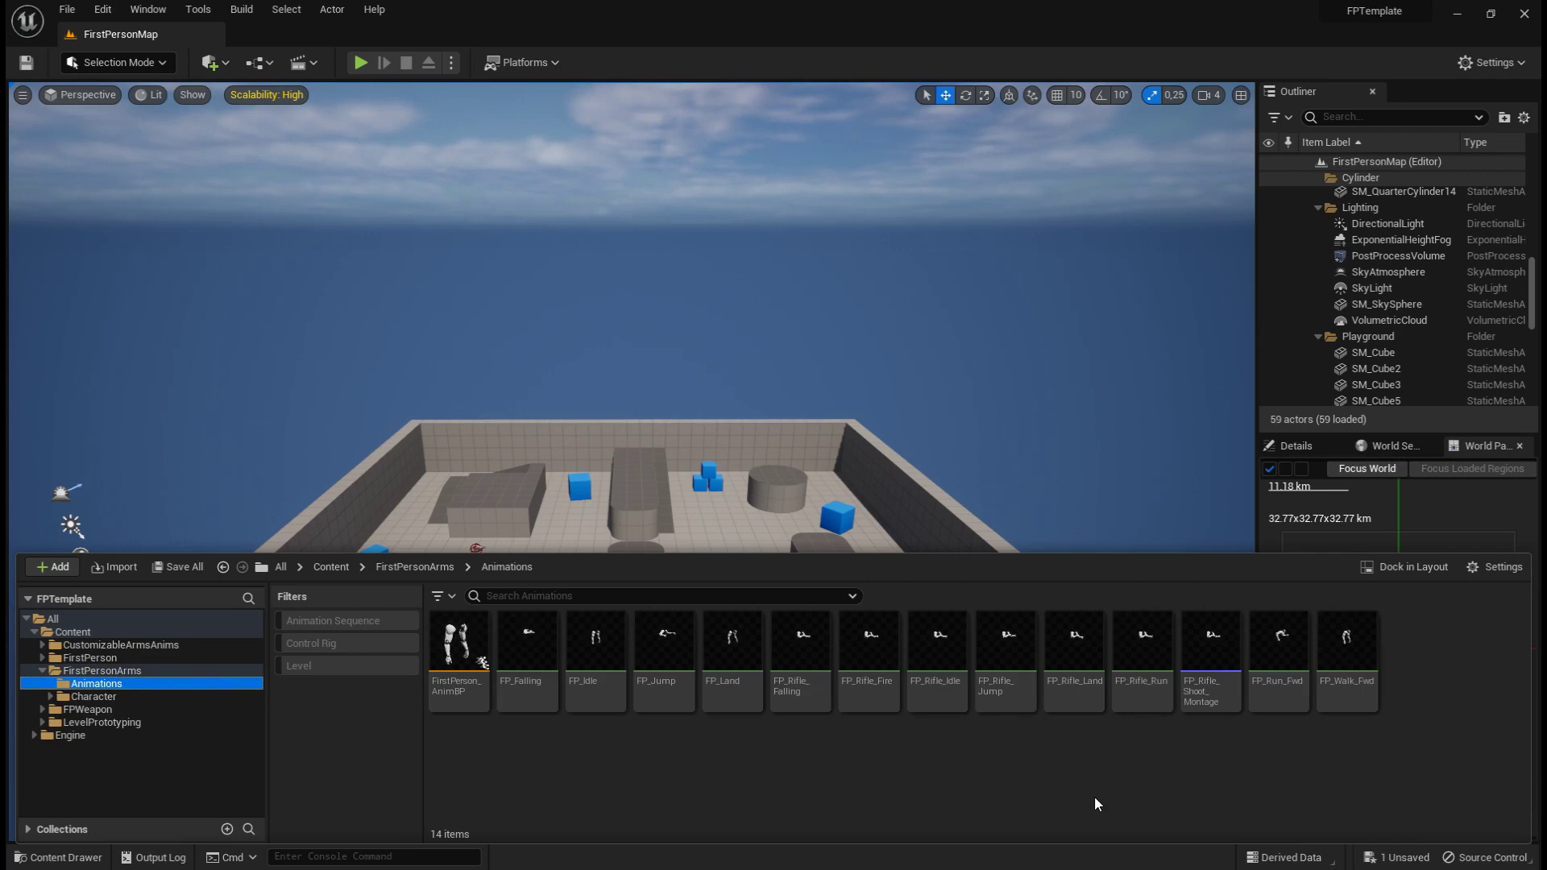
Step: Preview the FP_Rifle_Run animation up close, then close its editor
click(1143, 688)
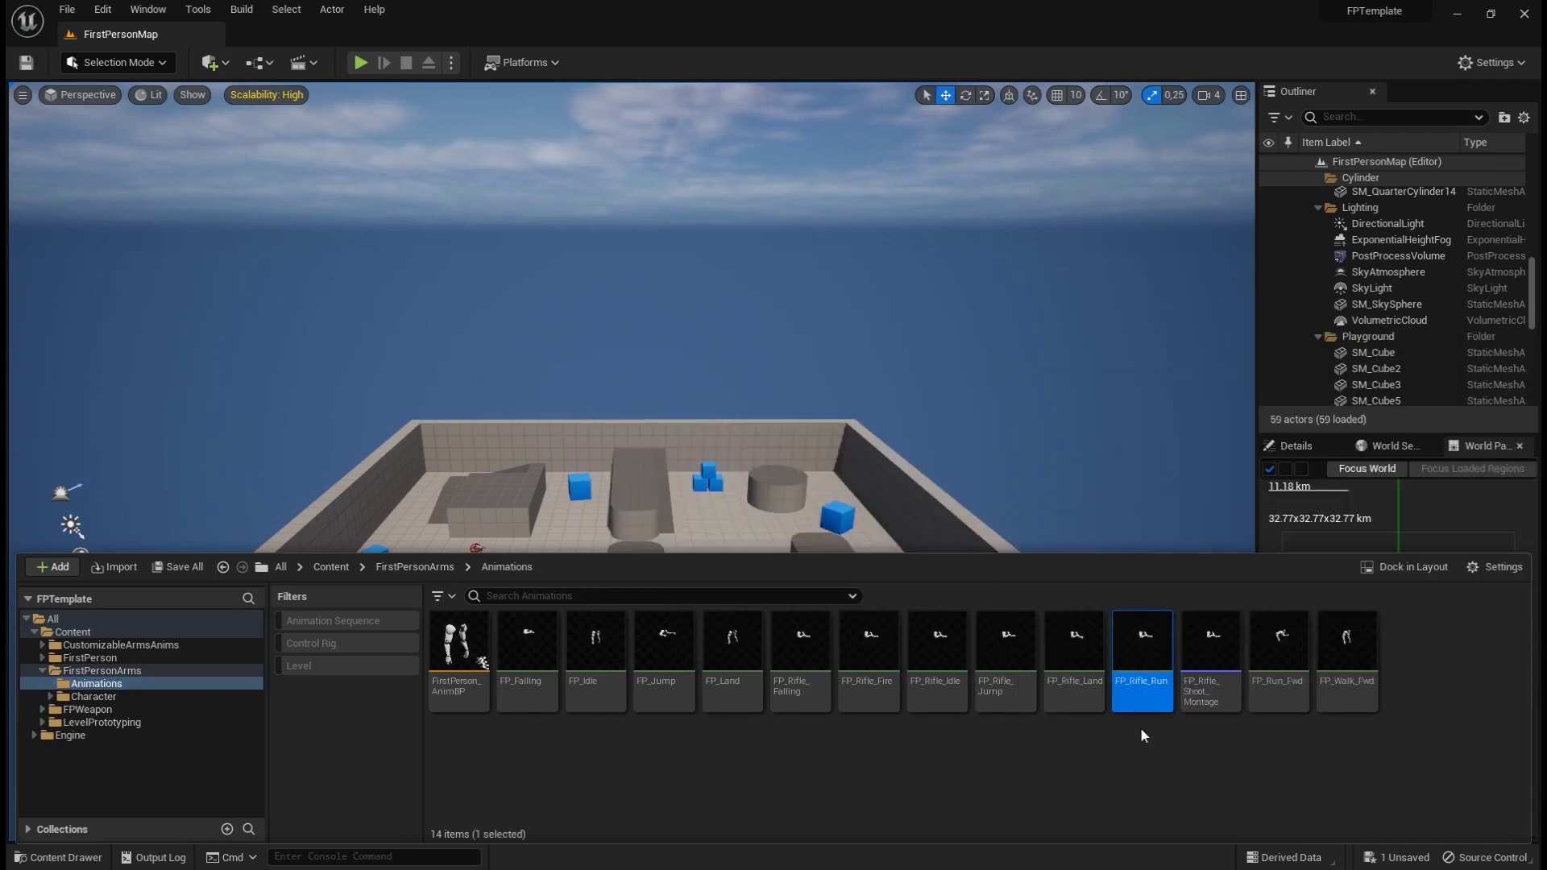
double_click(1144, 662)
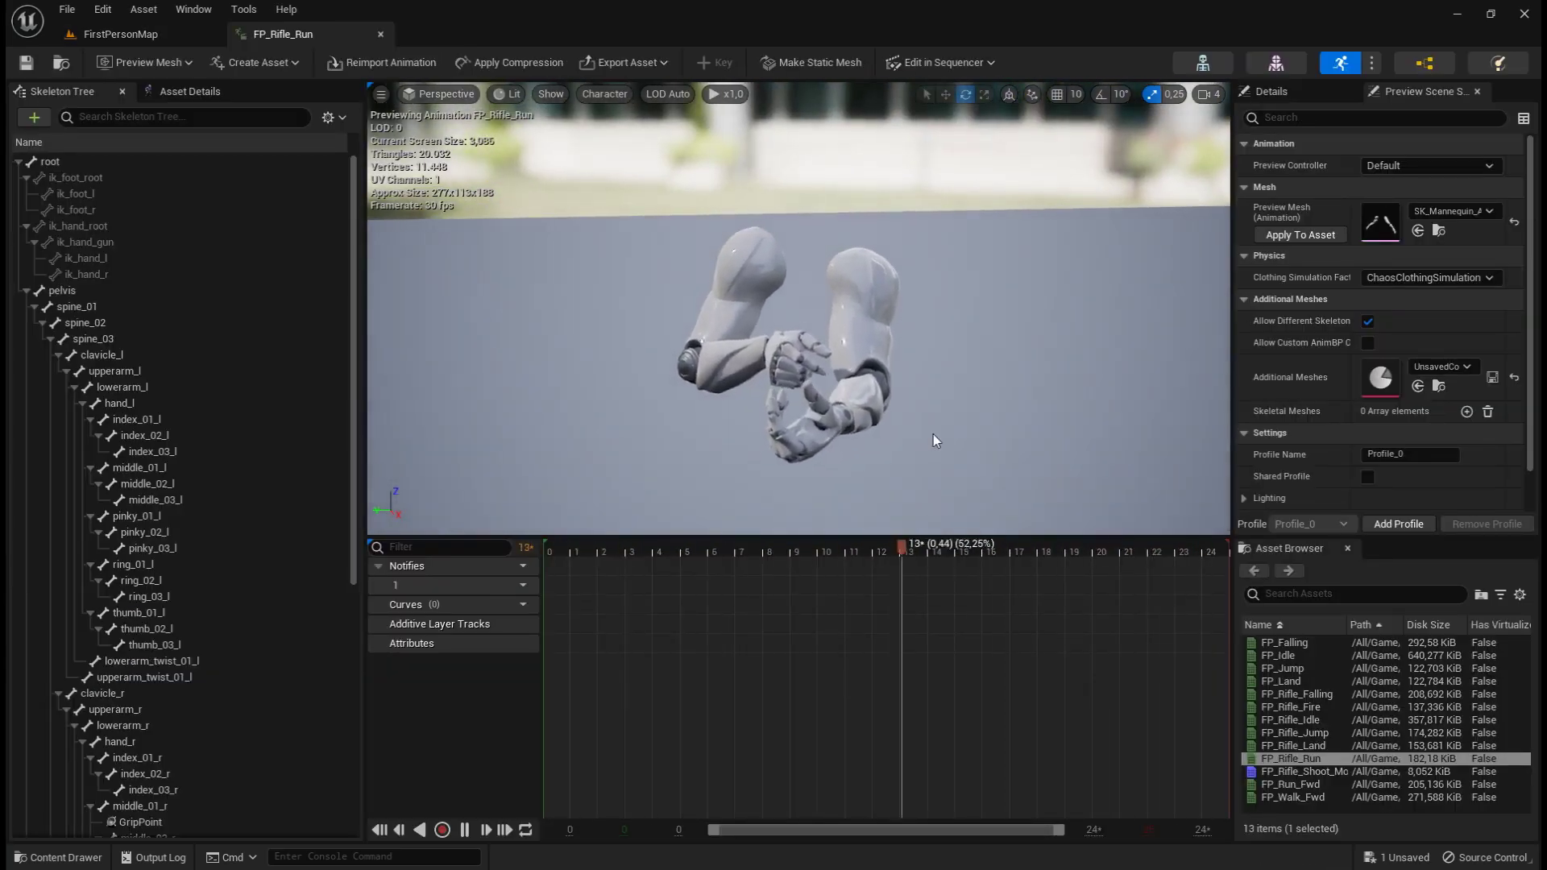
drag(935, 439, 725, 323)
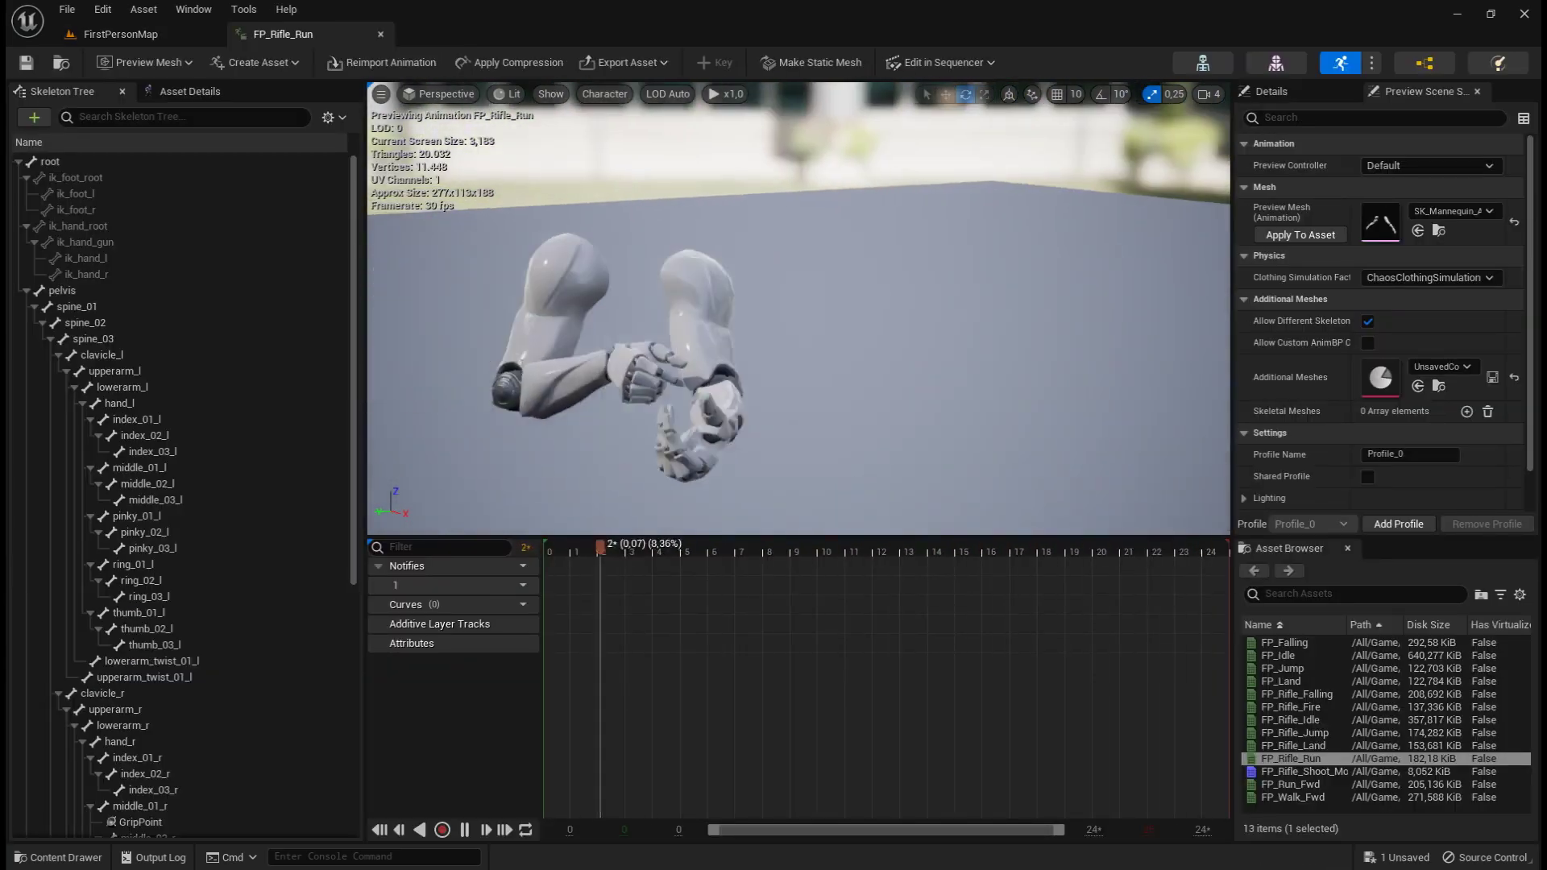
click(380, 36)
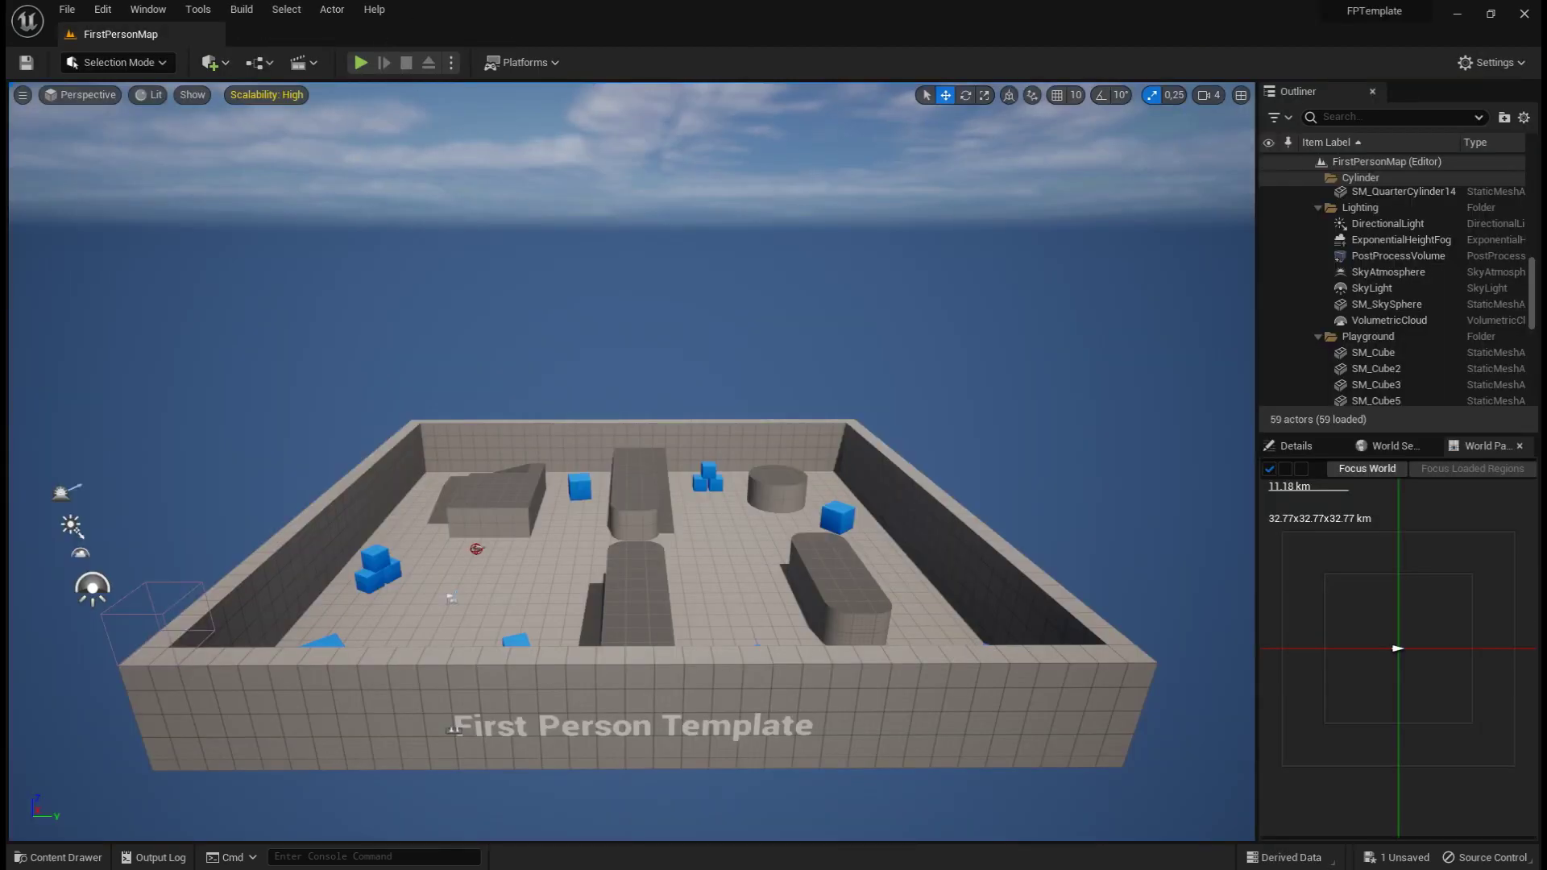
Step: Place SK_Mannequin_Arms from FirstPersonArms > Character > Mesh into the level and frame it
drag(683, 438, 683, 439)
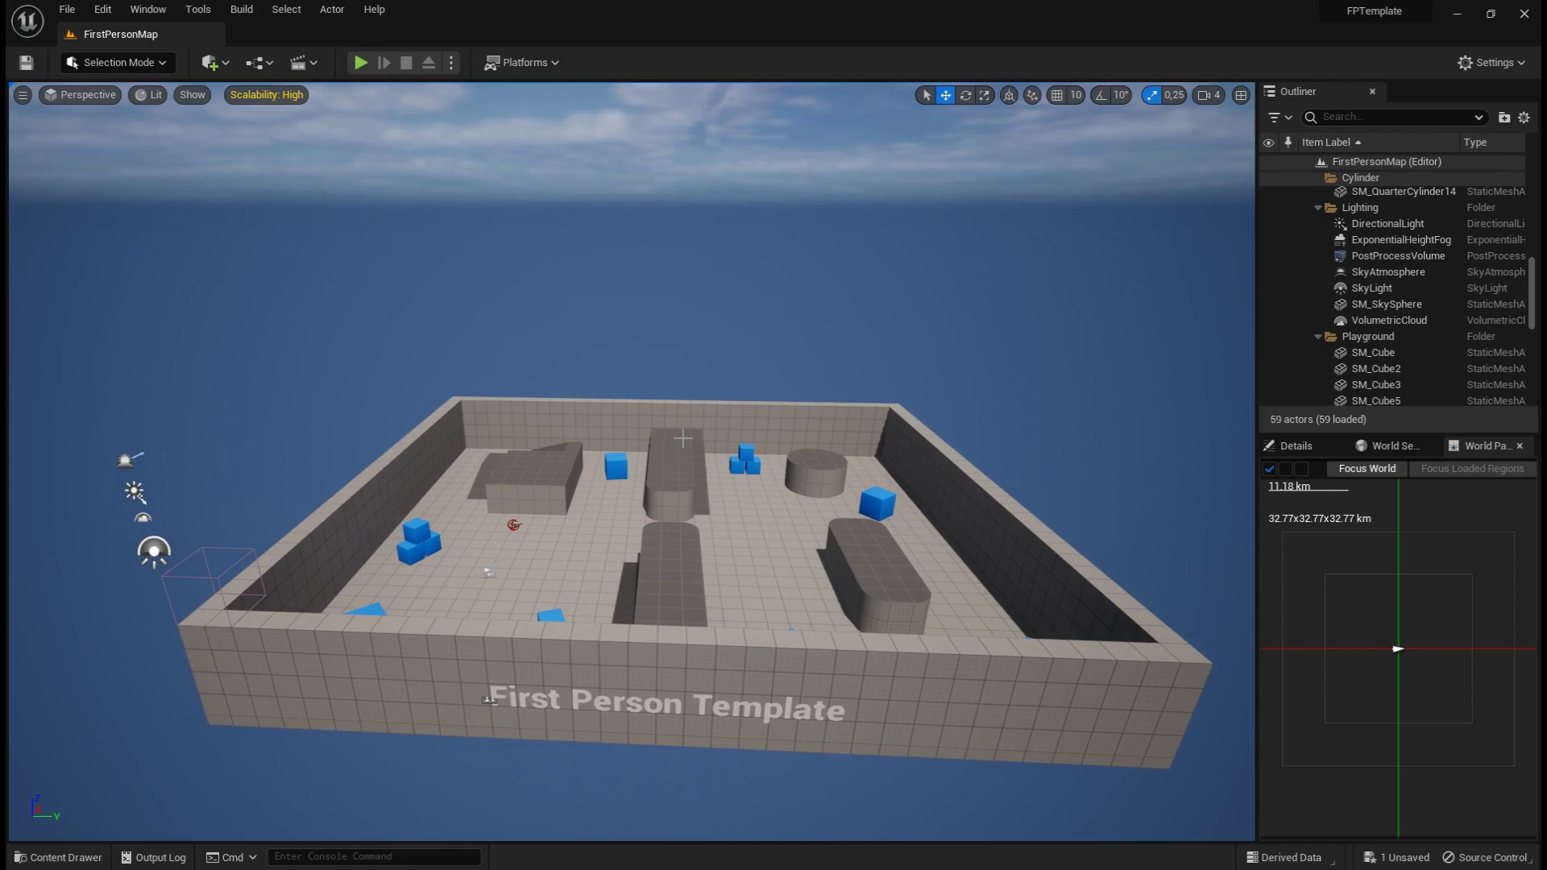
key(ctrl+space)
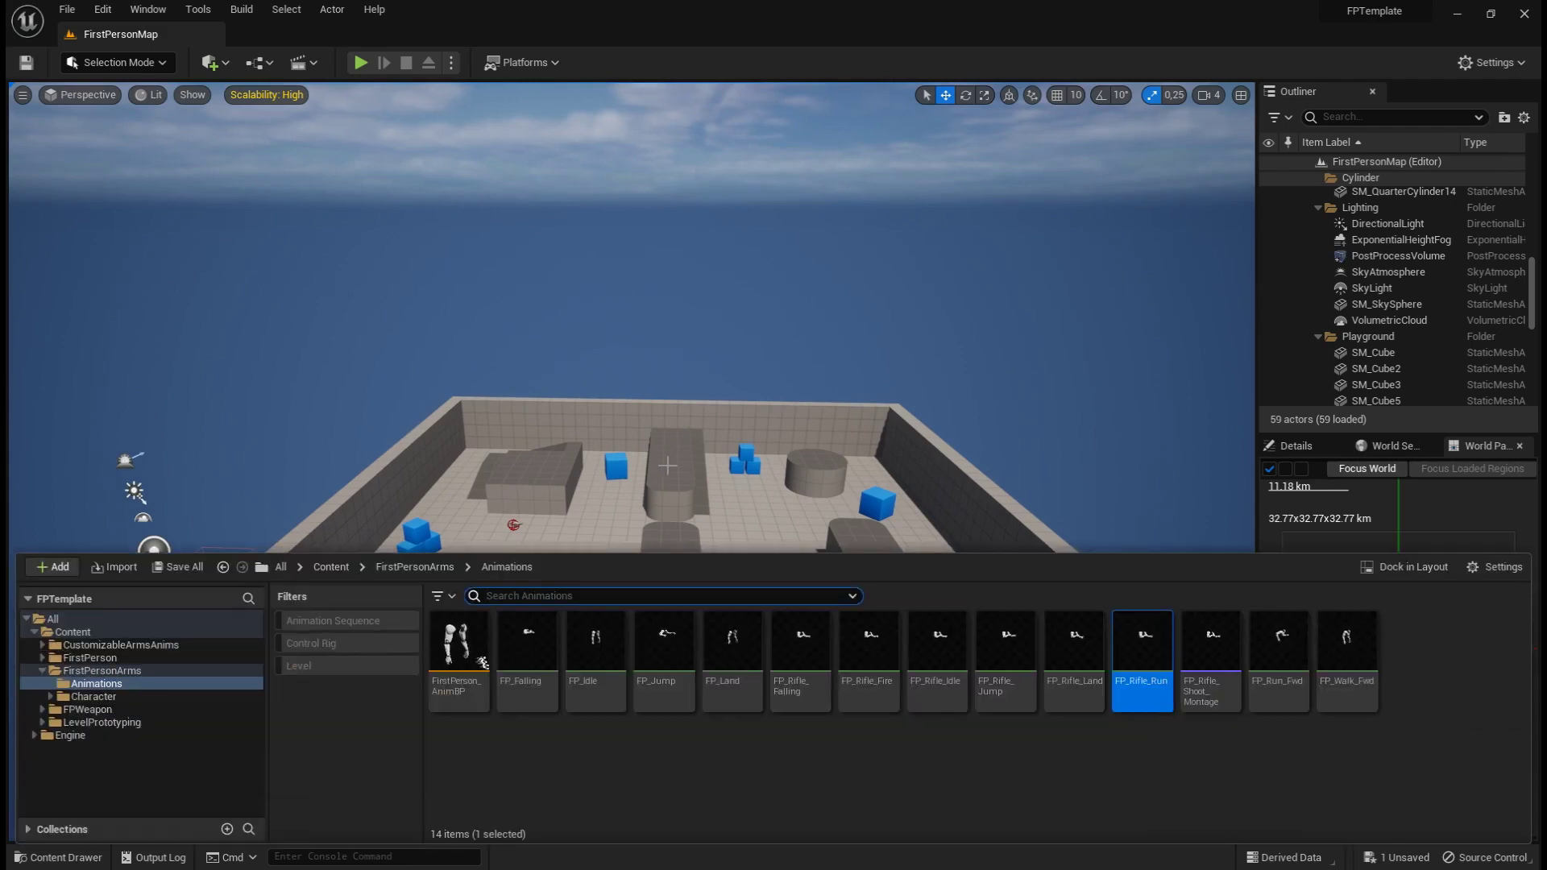
click(93, 697)
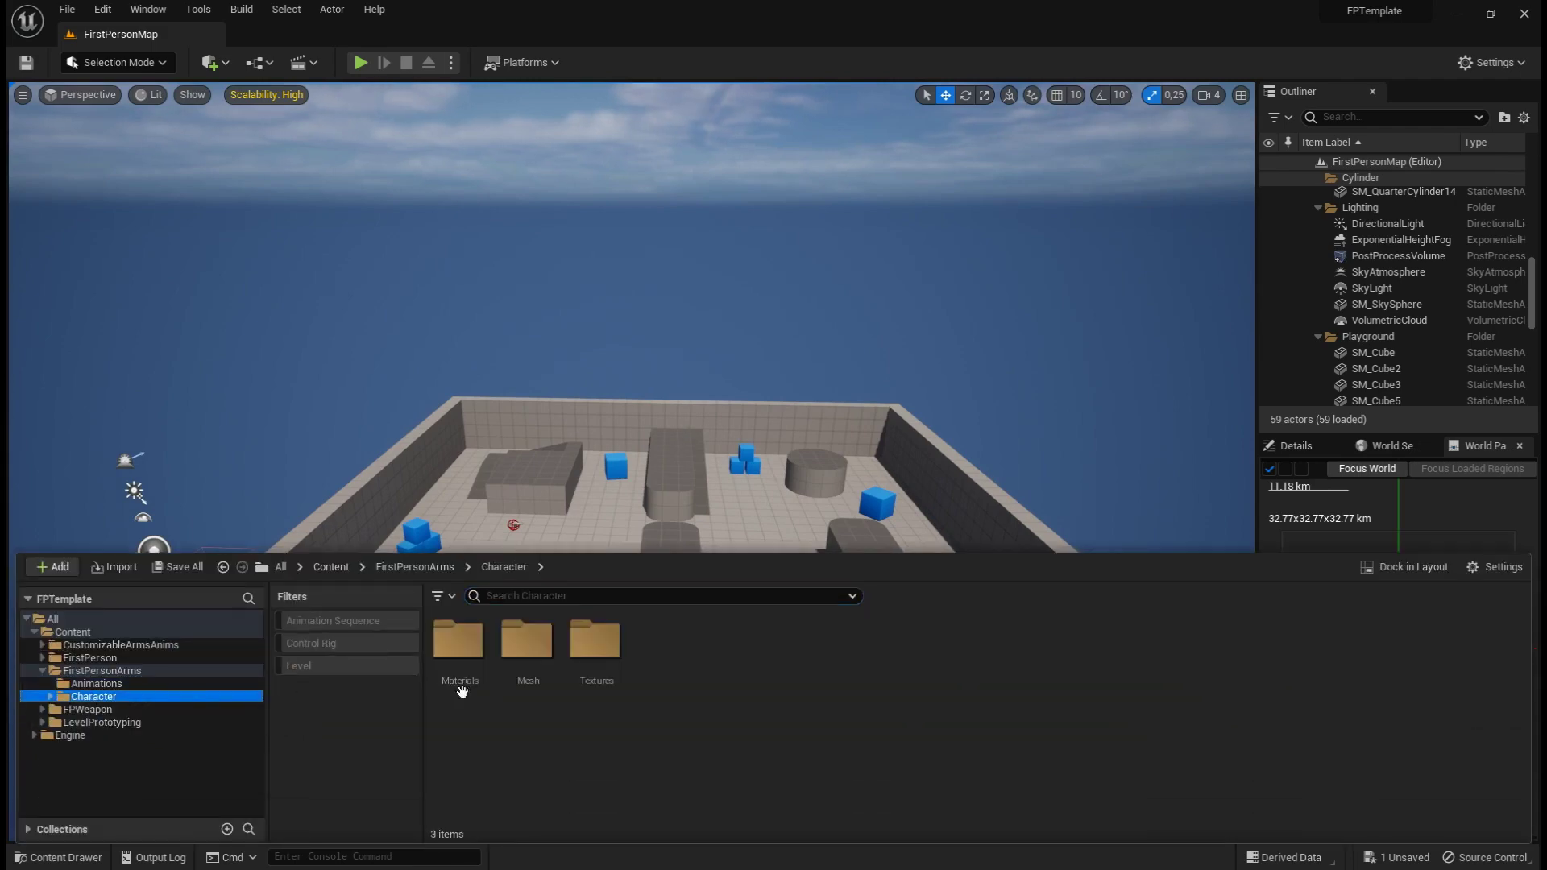
double_click(525, 645)
drag(540, 649, 760, 539)
right_drag(760, 538, 628, 540)
key(f)
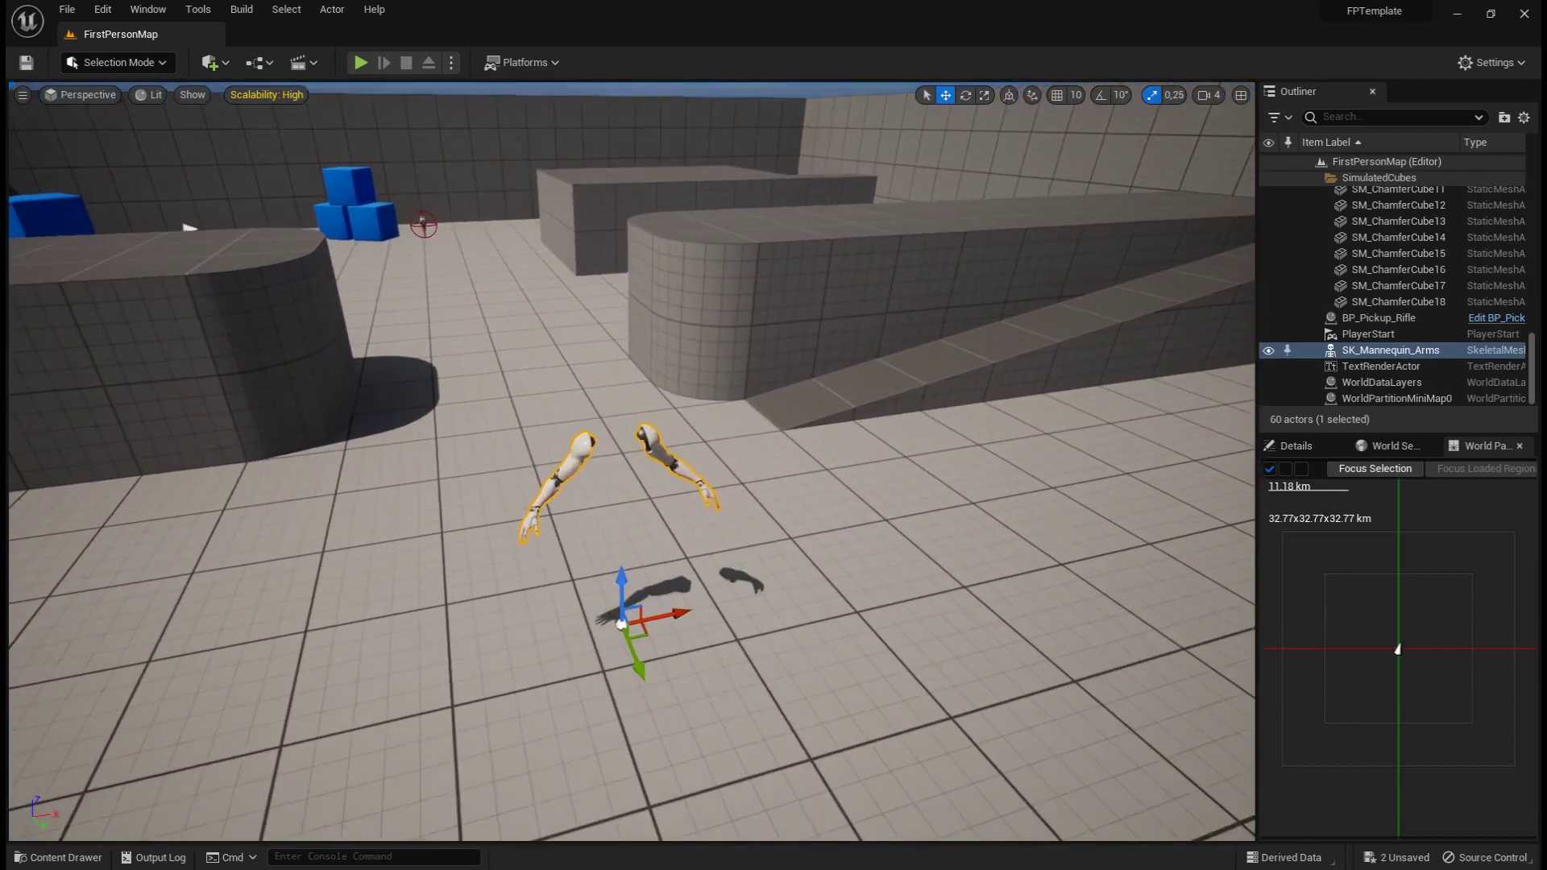
Step: Reopen the Content Drawer on the FirstPersonArms Animations folder
click(58, 858)
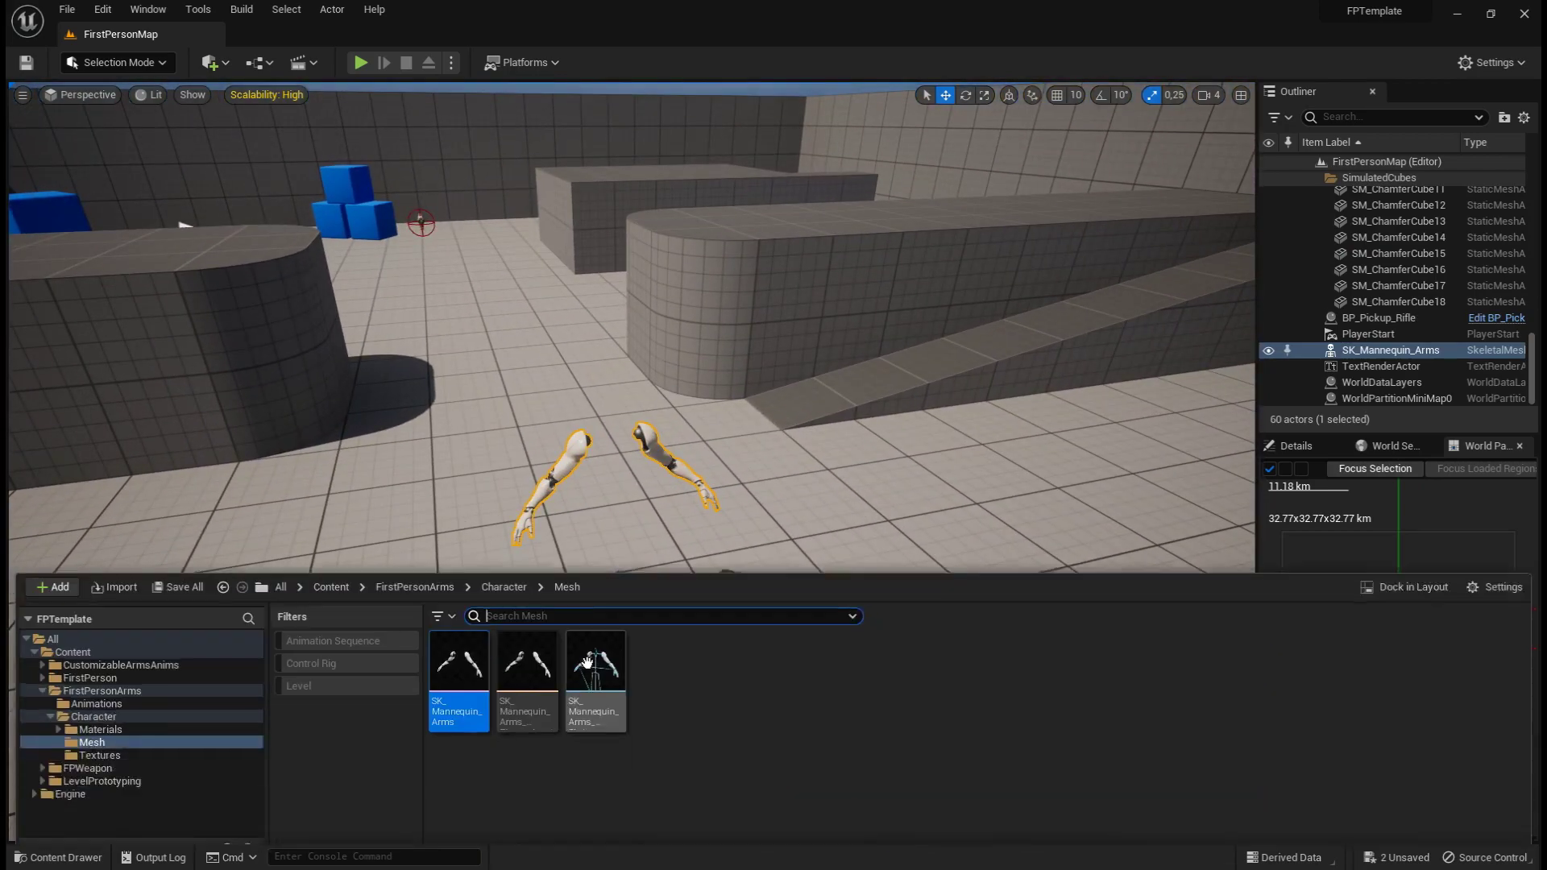
click(116, 685)
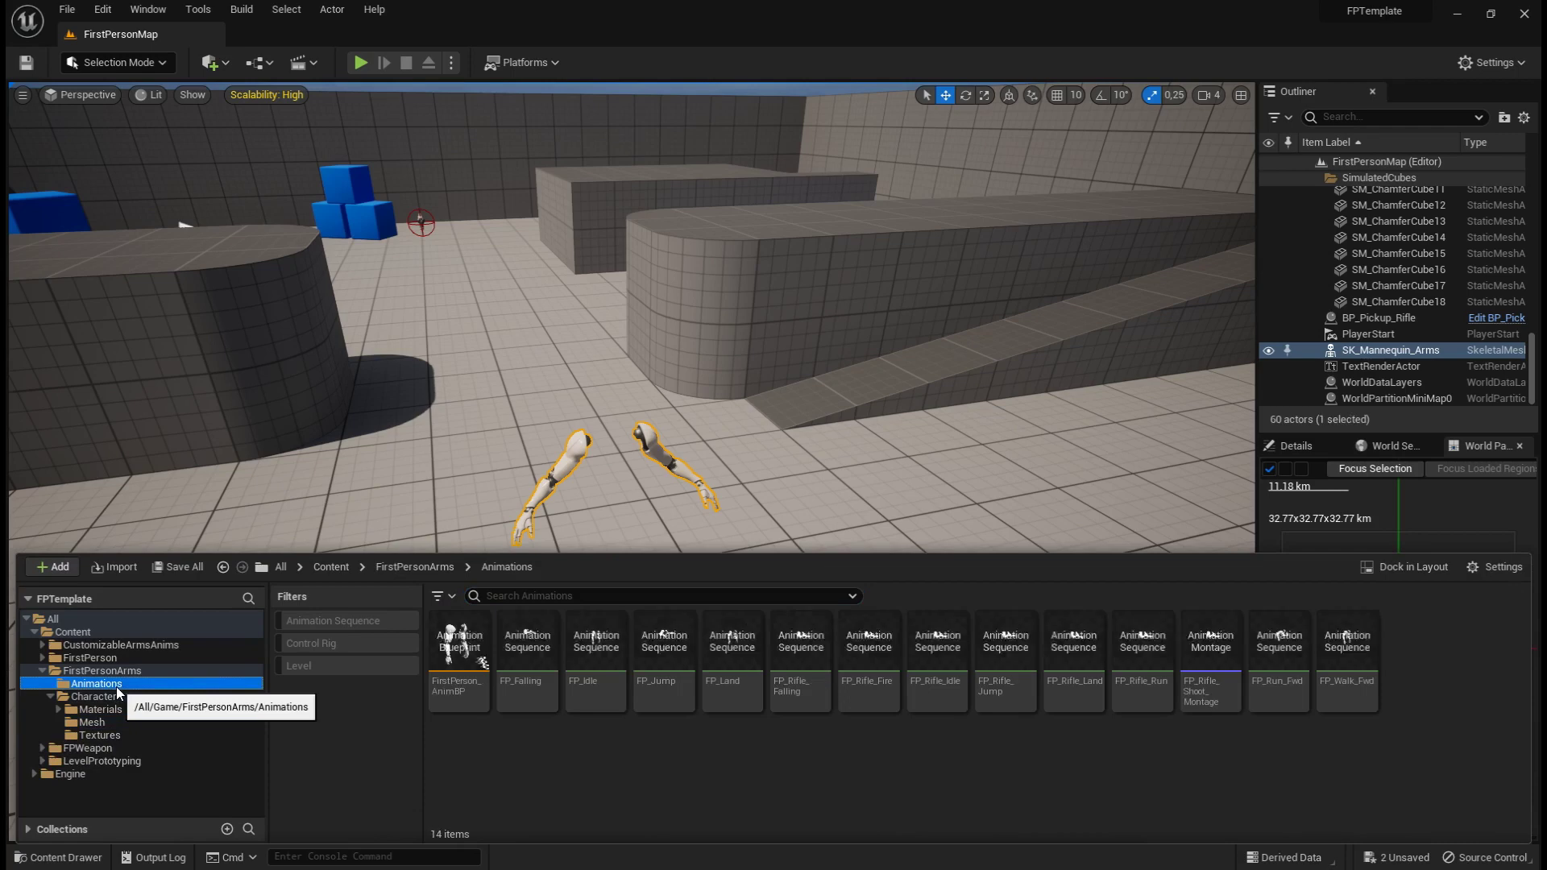
right_click(844, 775)
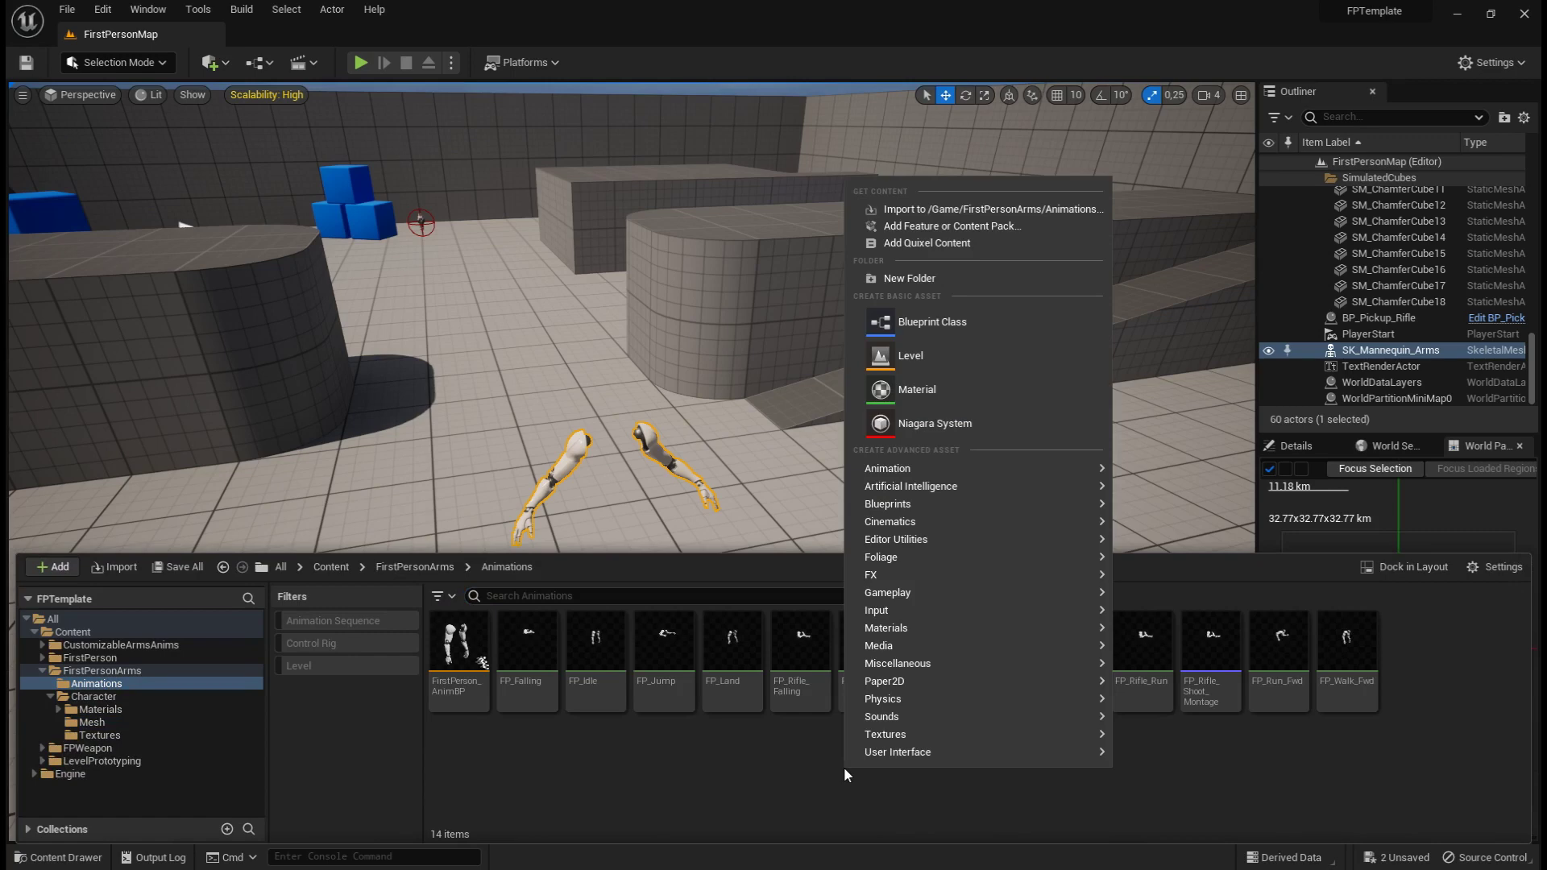
Step: Create a Cinematics > Level Sequence in the Animations folder and open it in Sequencer
mouse_move(937, 518)
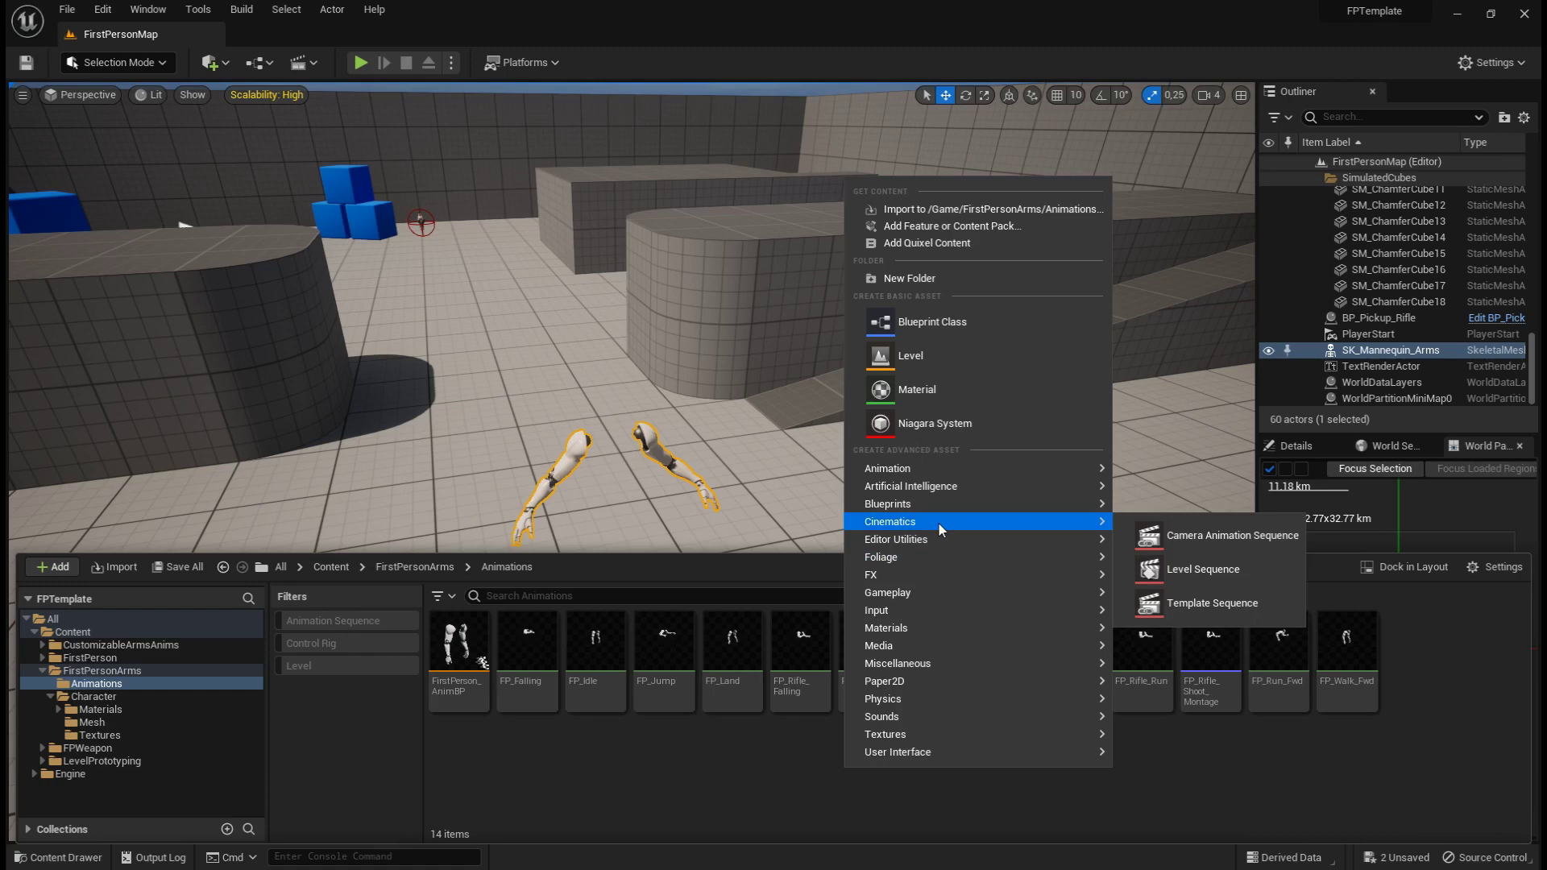
mouse_move(909, 474)
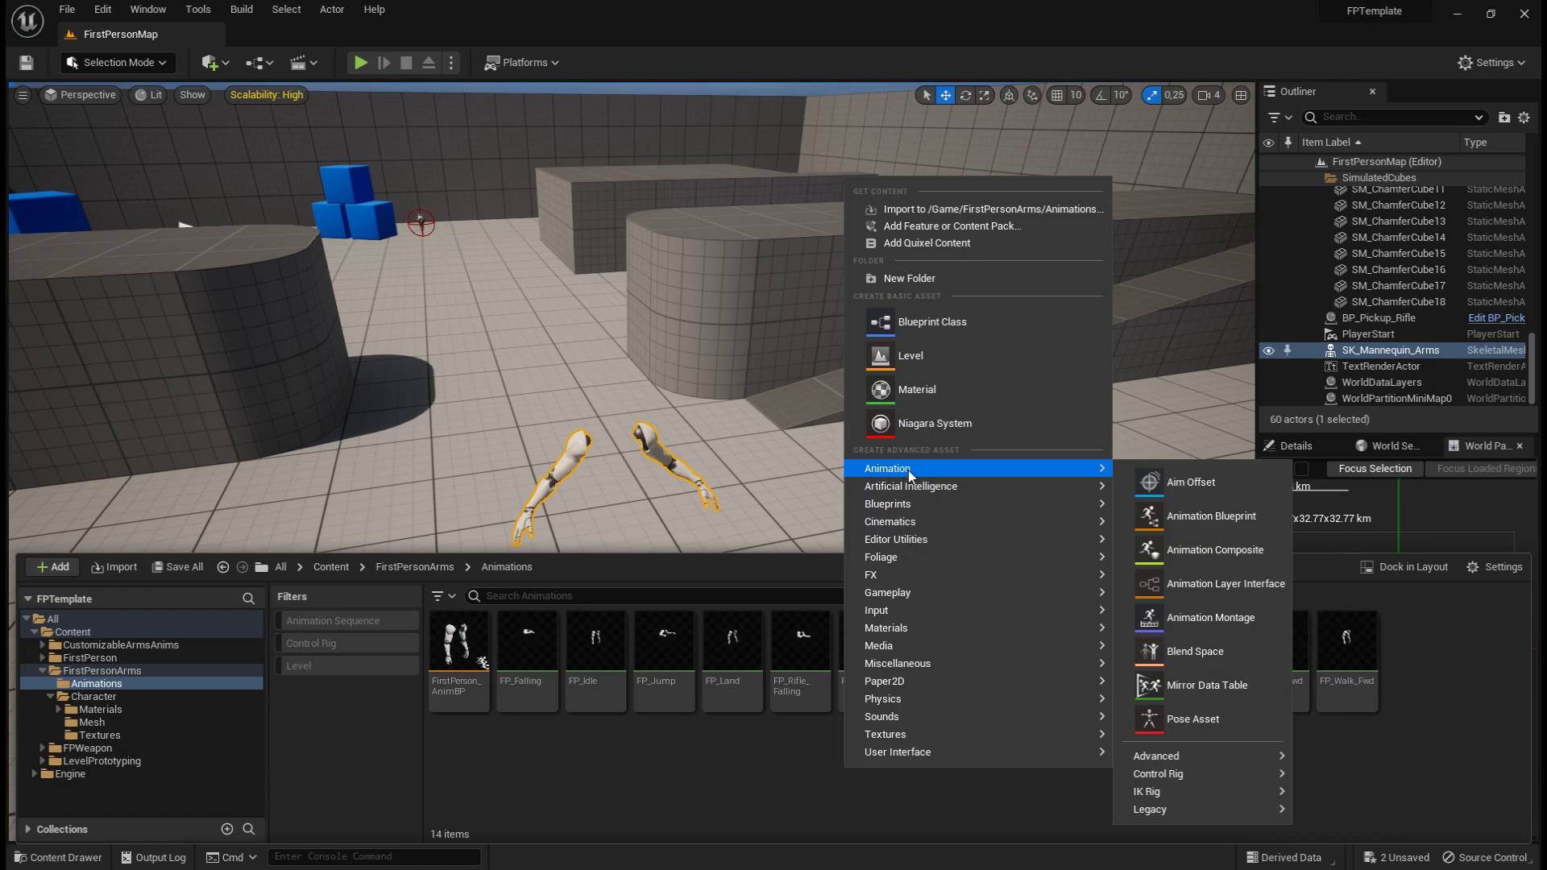
click(1197, 571)
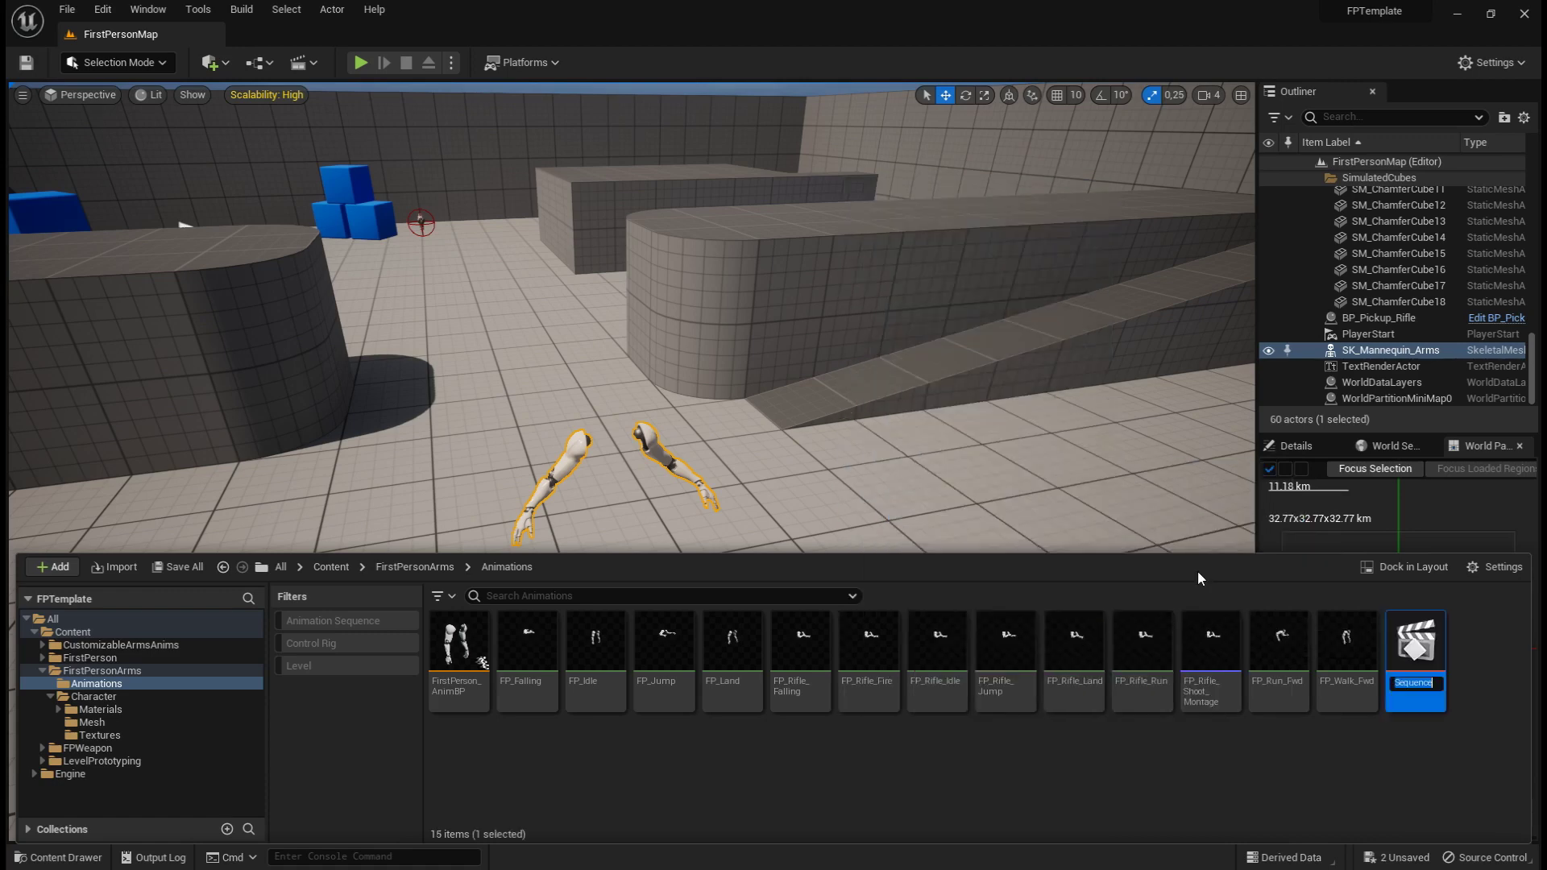
double_click(1414, 648)
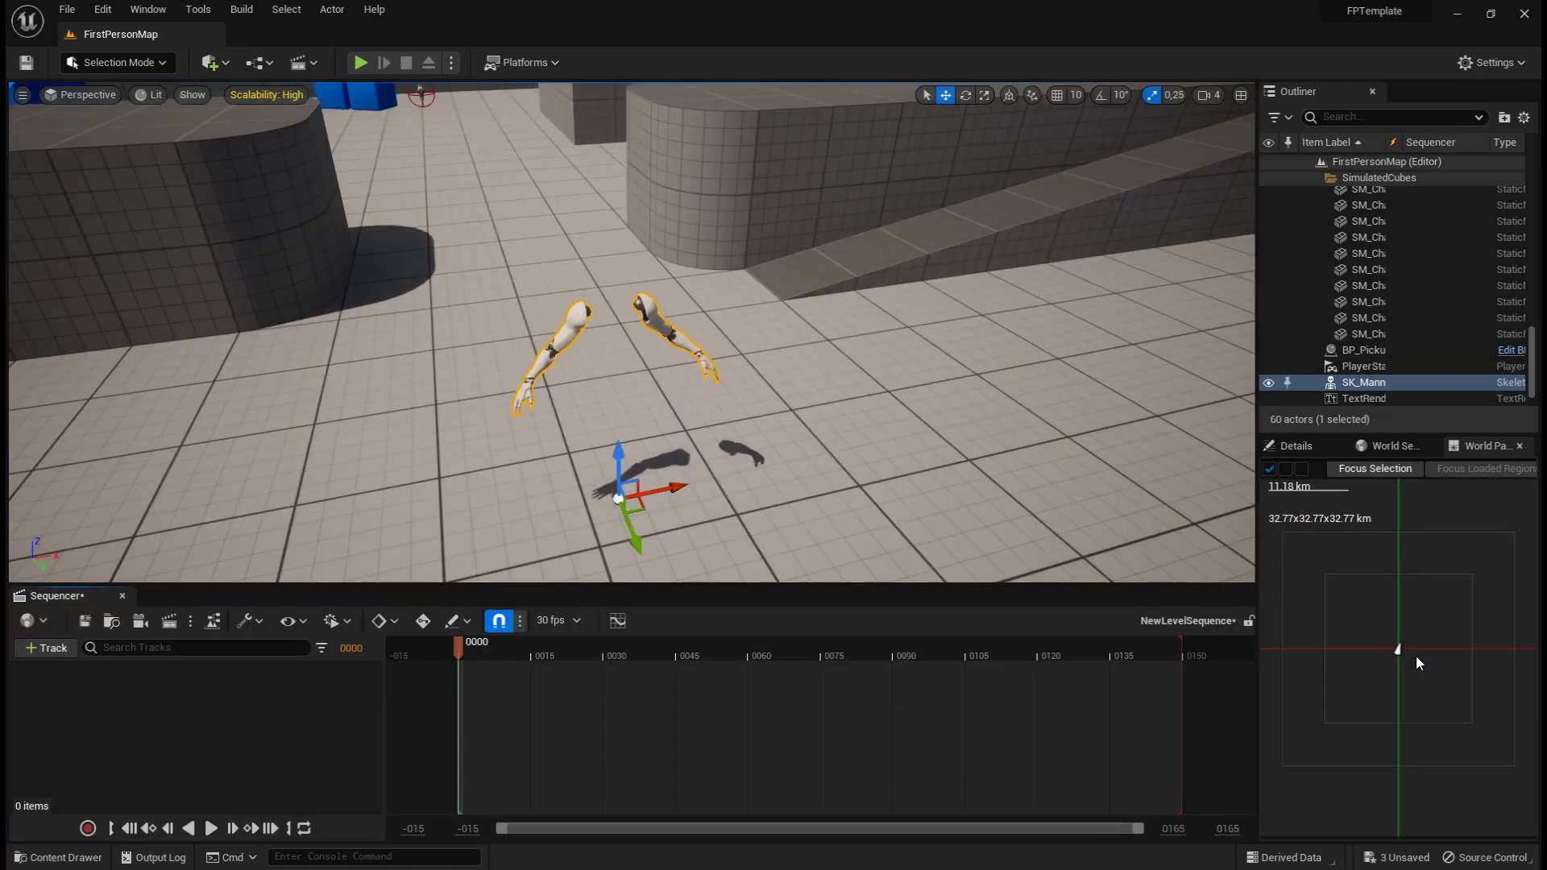
Step: Add SK_Mannequin_Arms from the Outliner to the sequence and delete its Transform track
click(1369, 383)
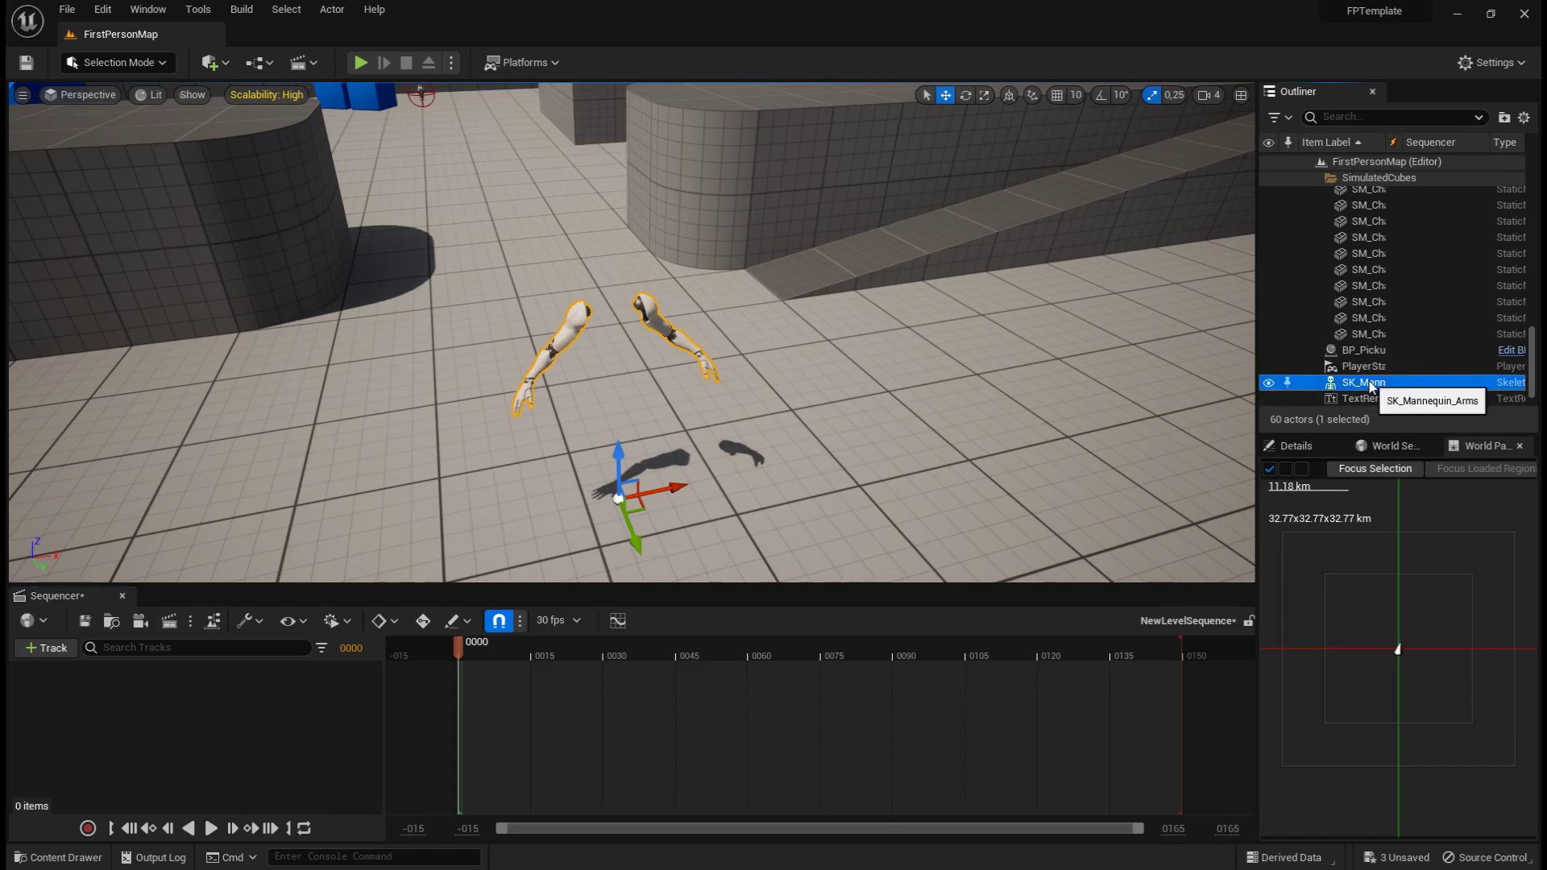
drag(1369, 387, 121, 703)
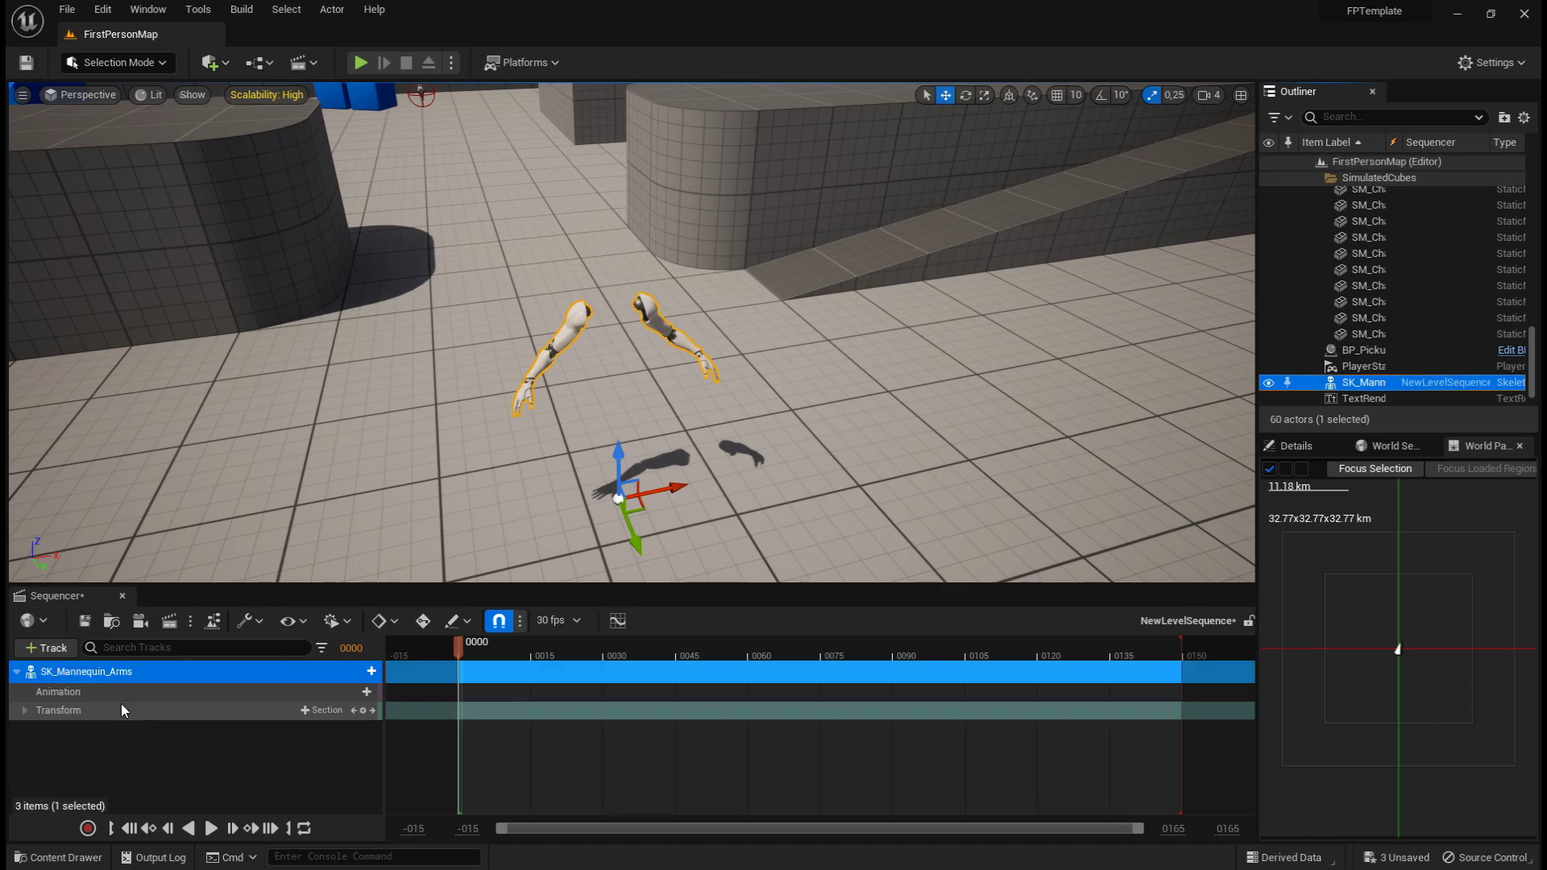
click(119, 709)
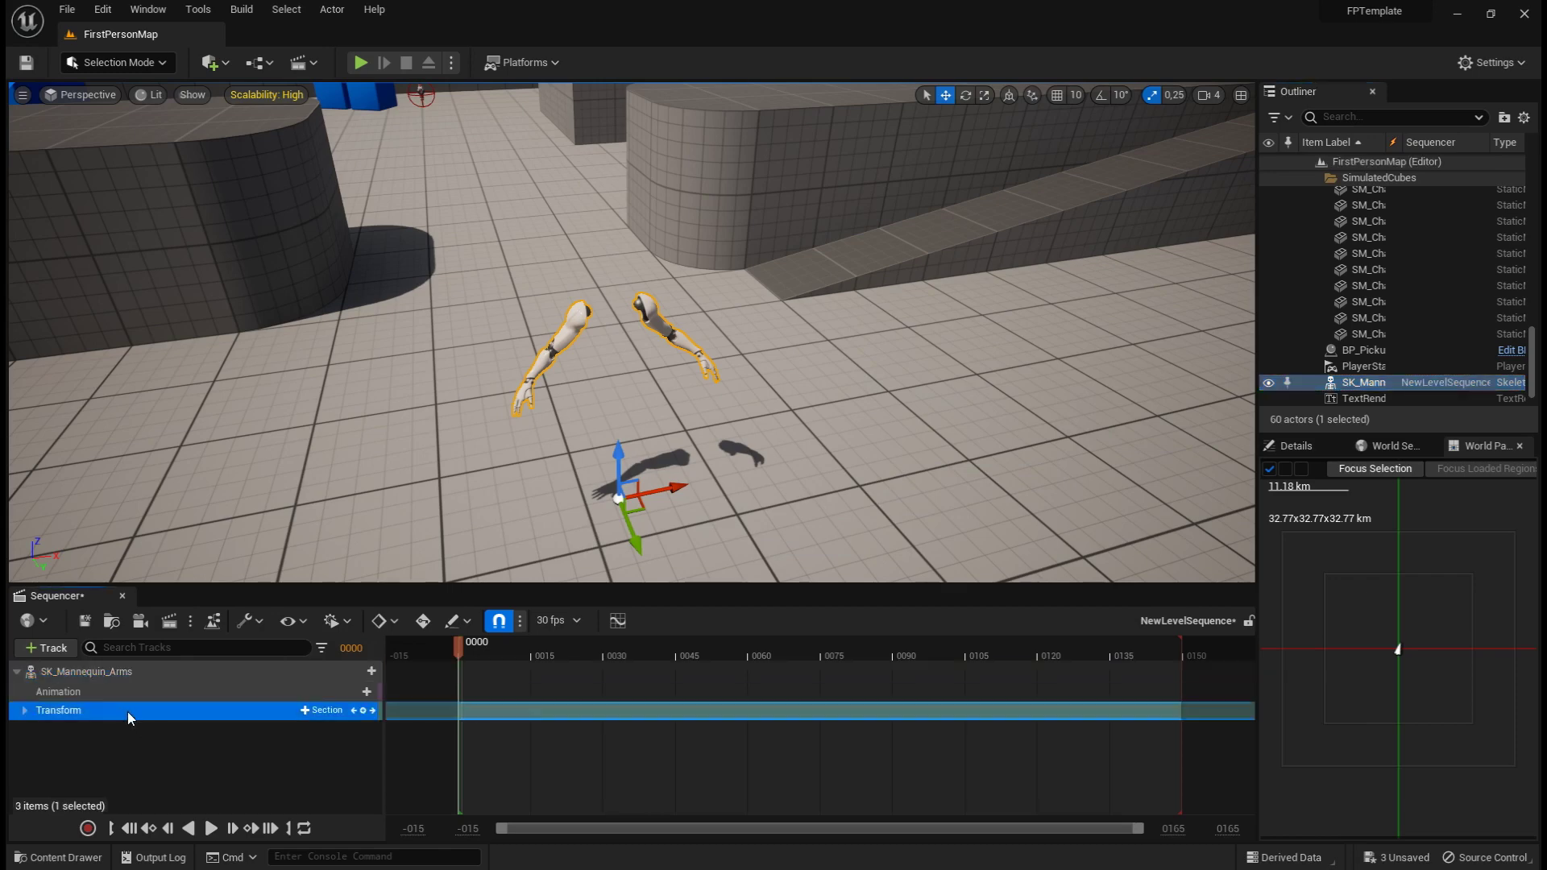
key(Delete)
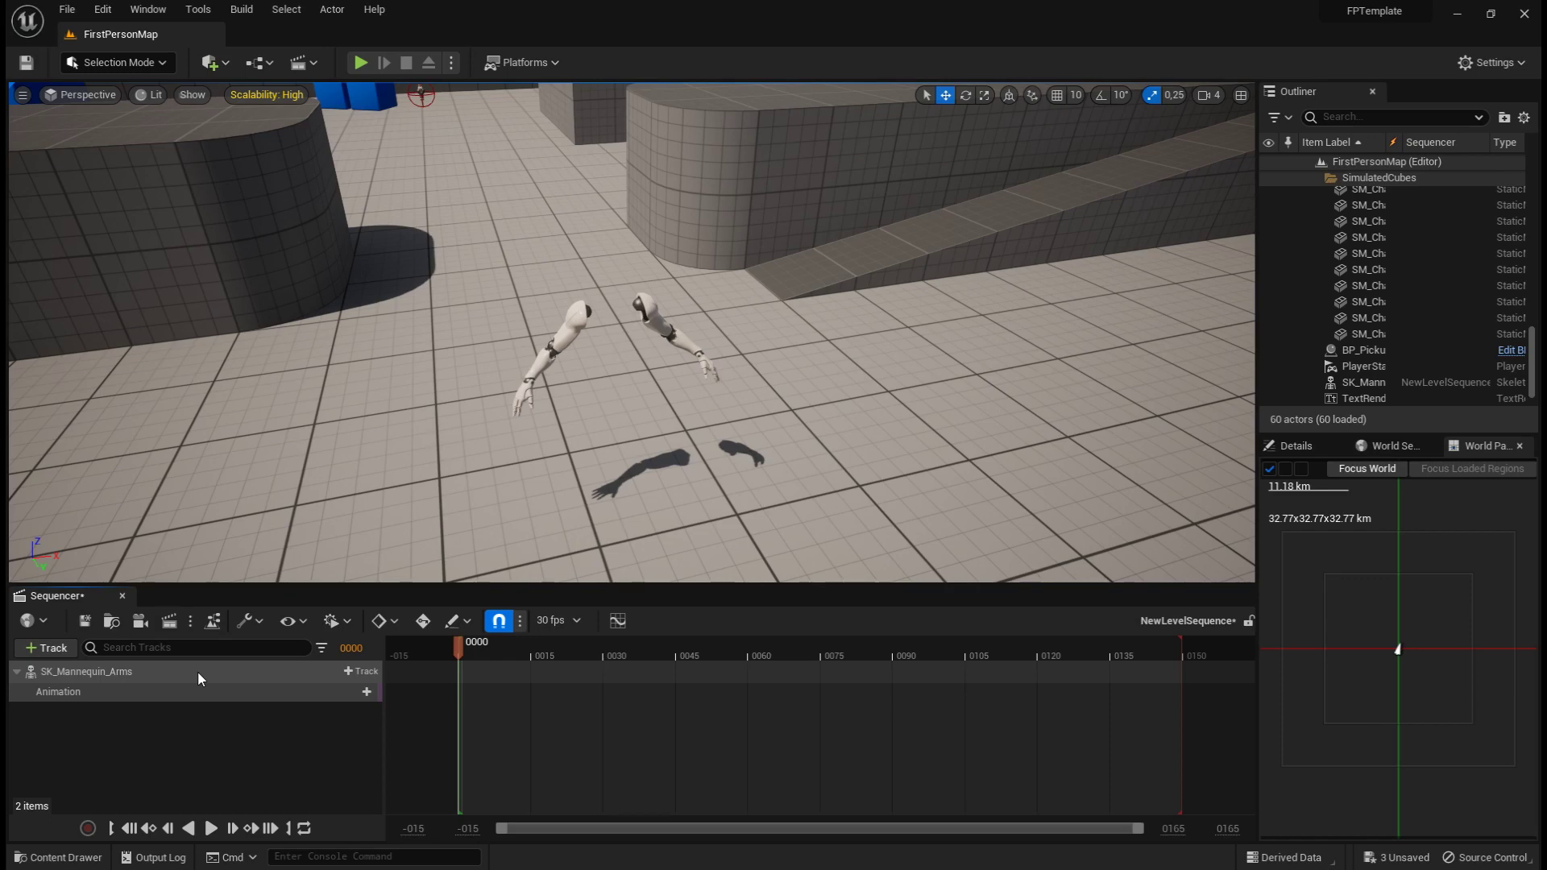
click(346, 671)
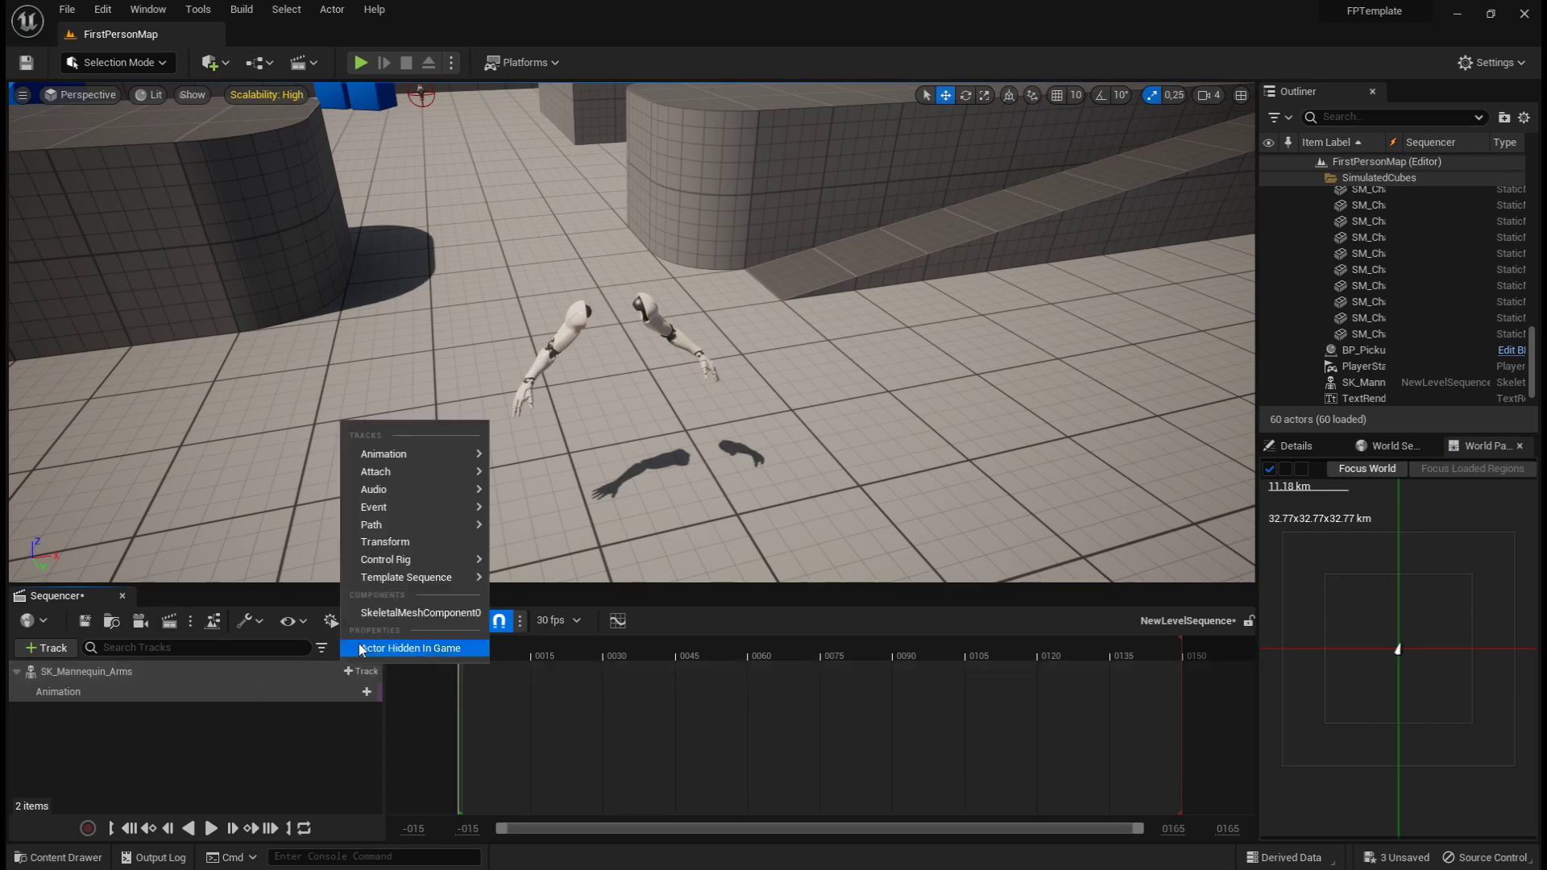
Step: Add an asset-based CR_Arms Control Rig track under SK_Mannequin_Arms
mouse_move(390, 530)
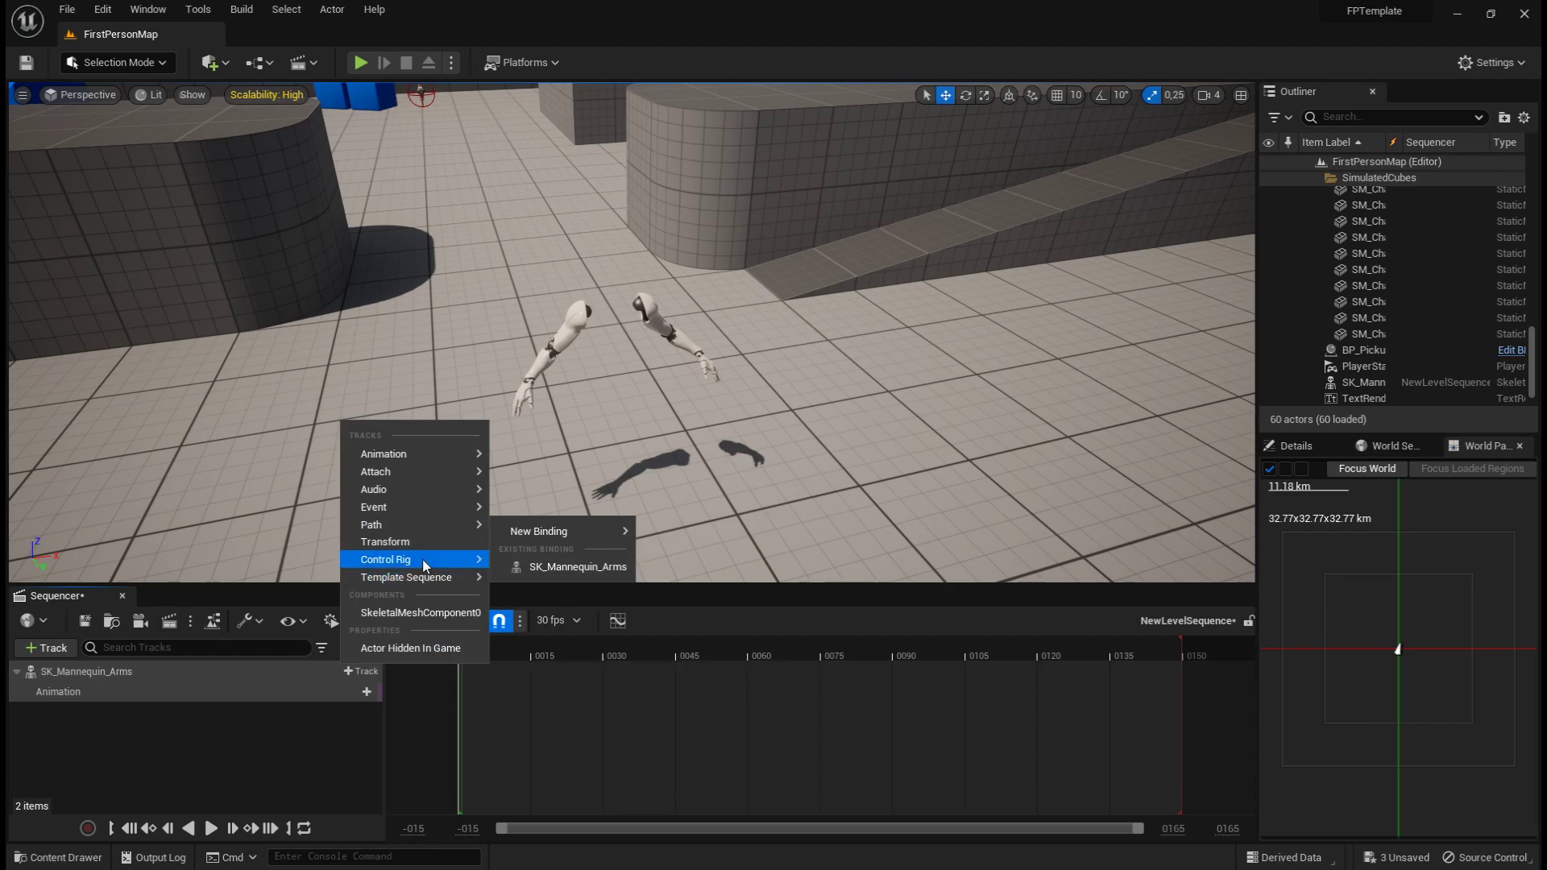
mouse_move(423, 561)
mouse_move(612, 625)
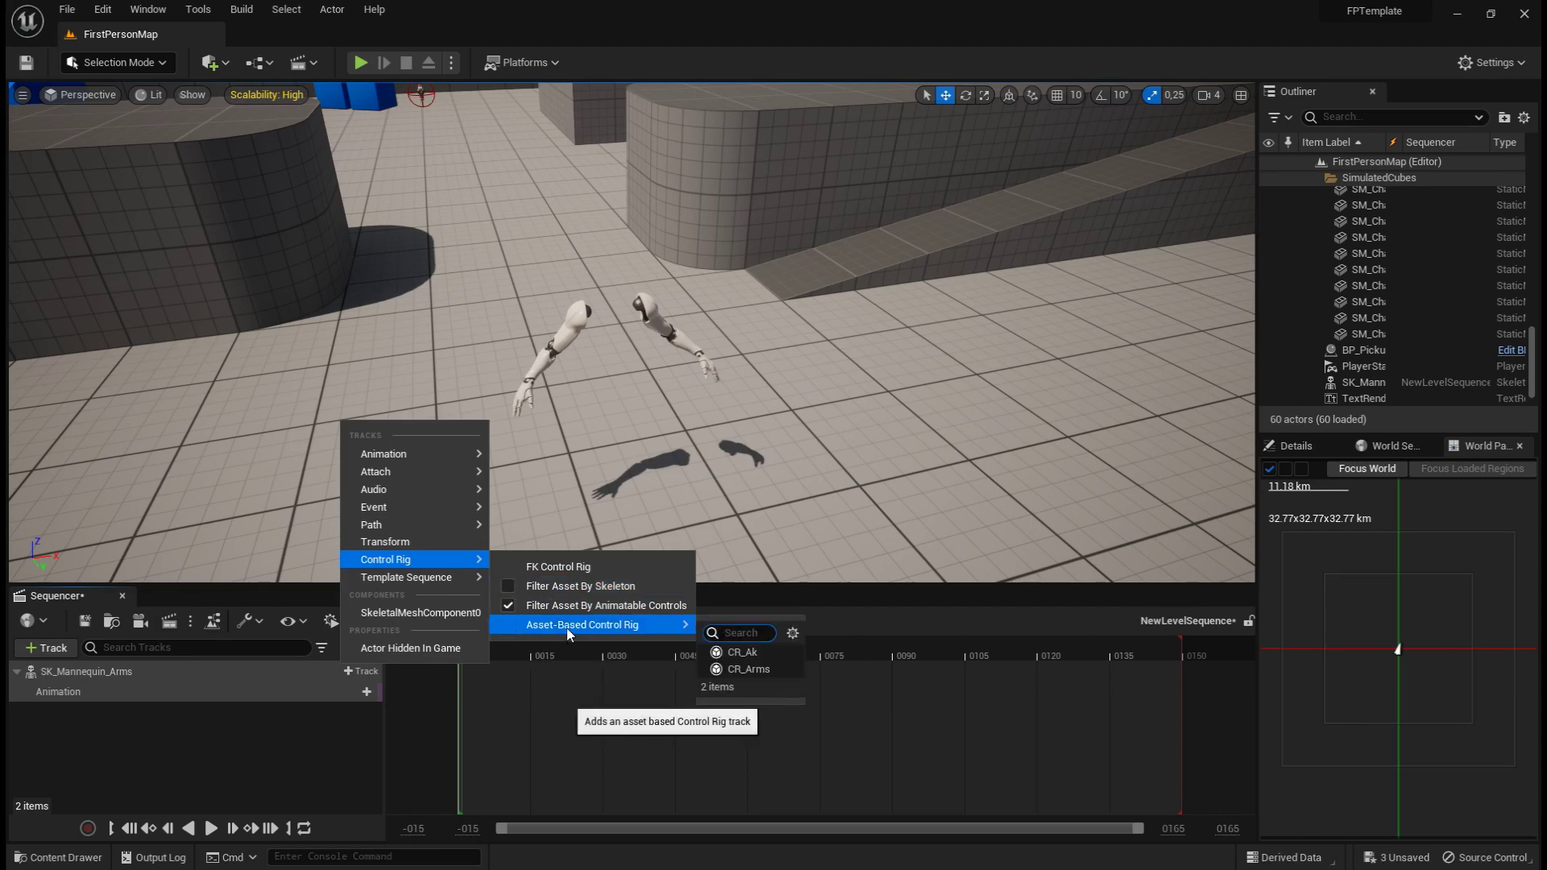
click(743, 667)
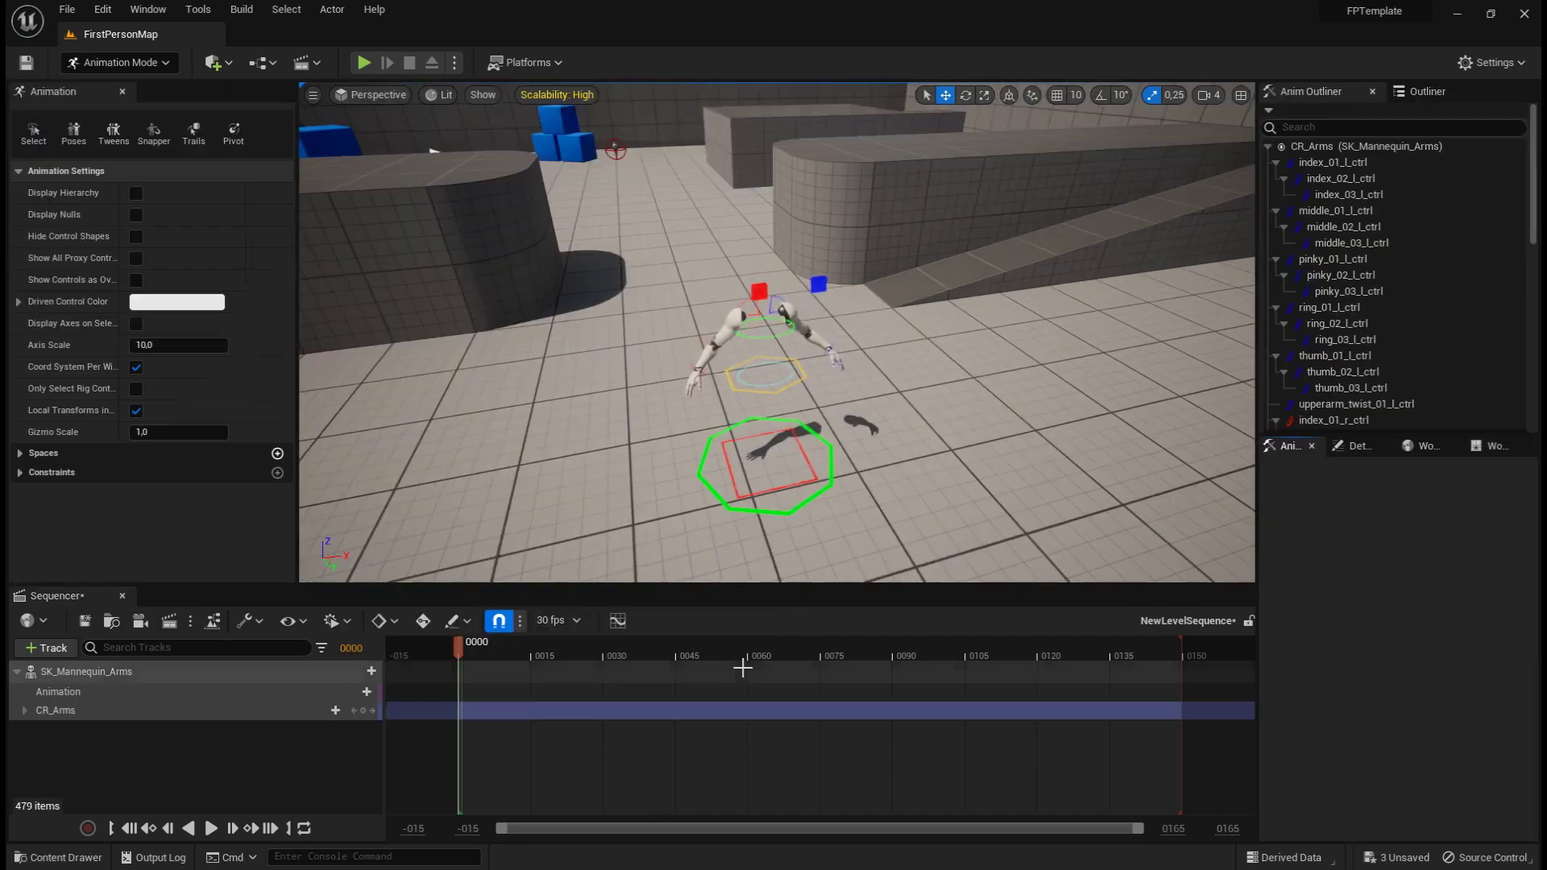
click(65, 711)
click(74, 695)
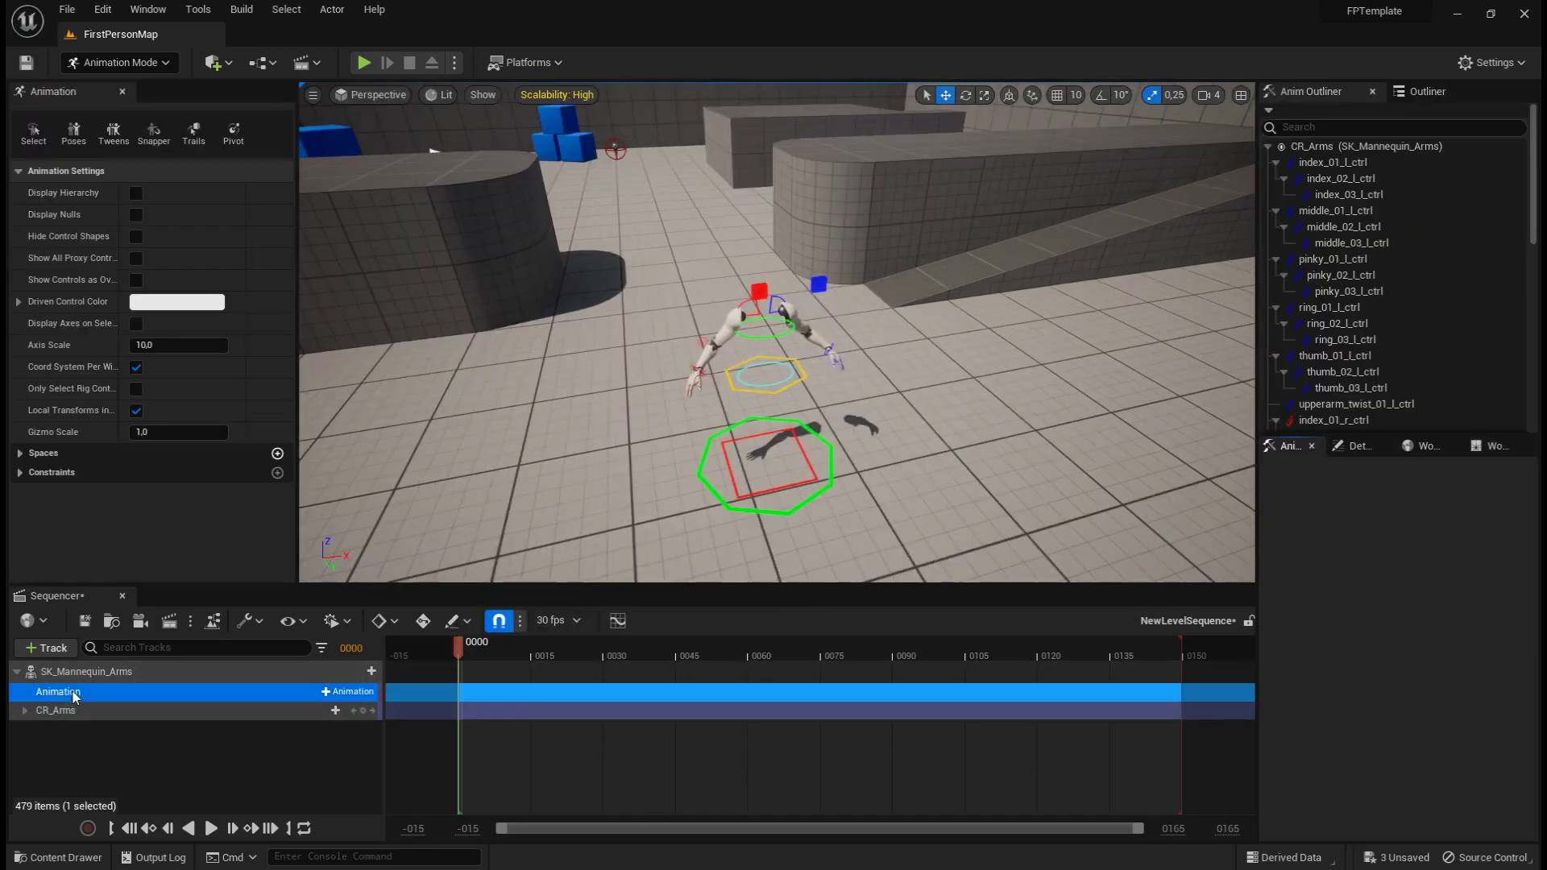
Step: Search 'run' and add FP_Rifle_Run to the arms' Animation track, then scrub to preview
click(345, 692)
text(run)
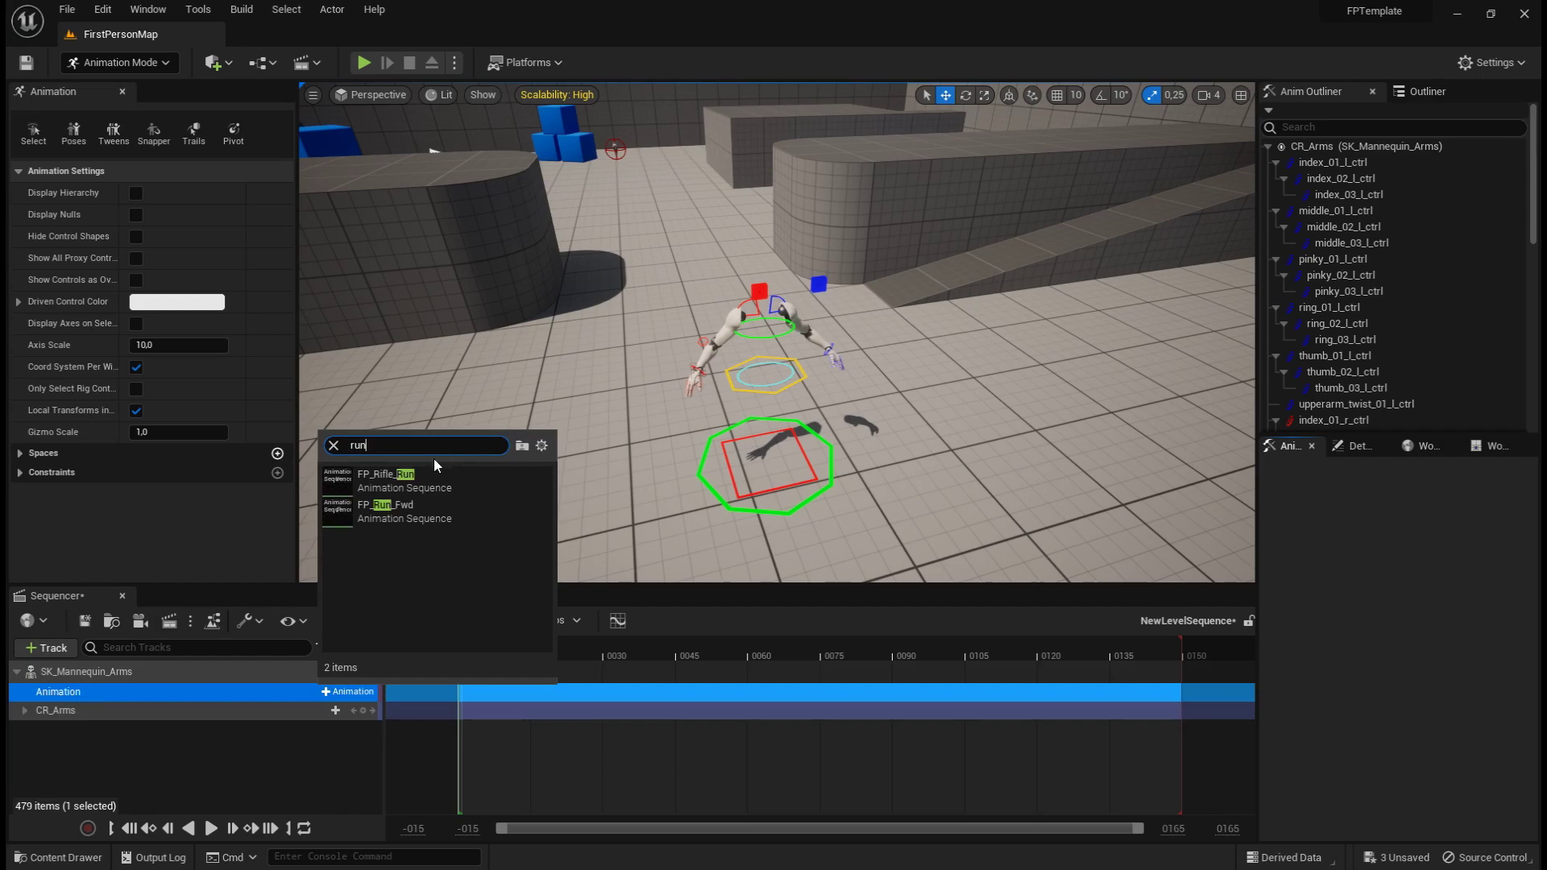
click(403, 481)
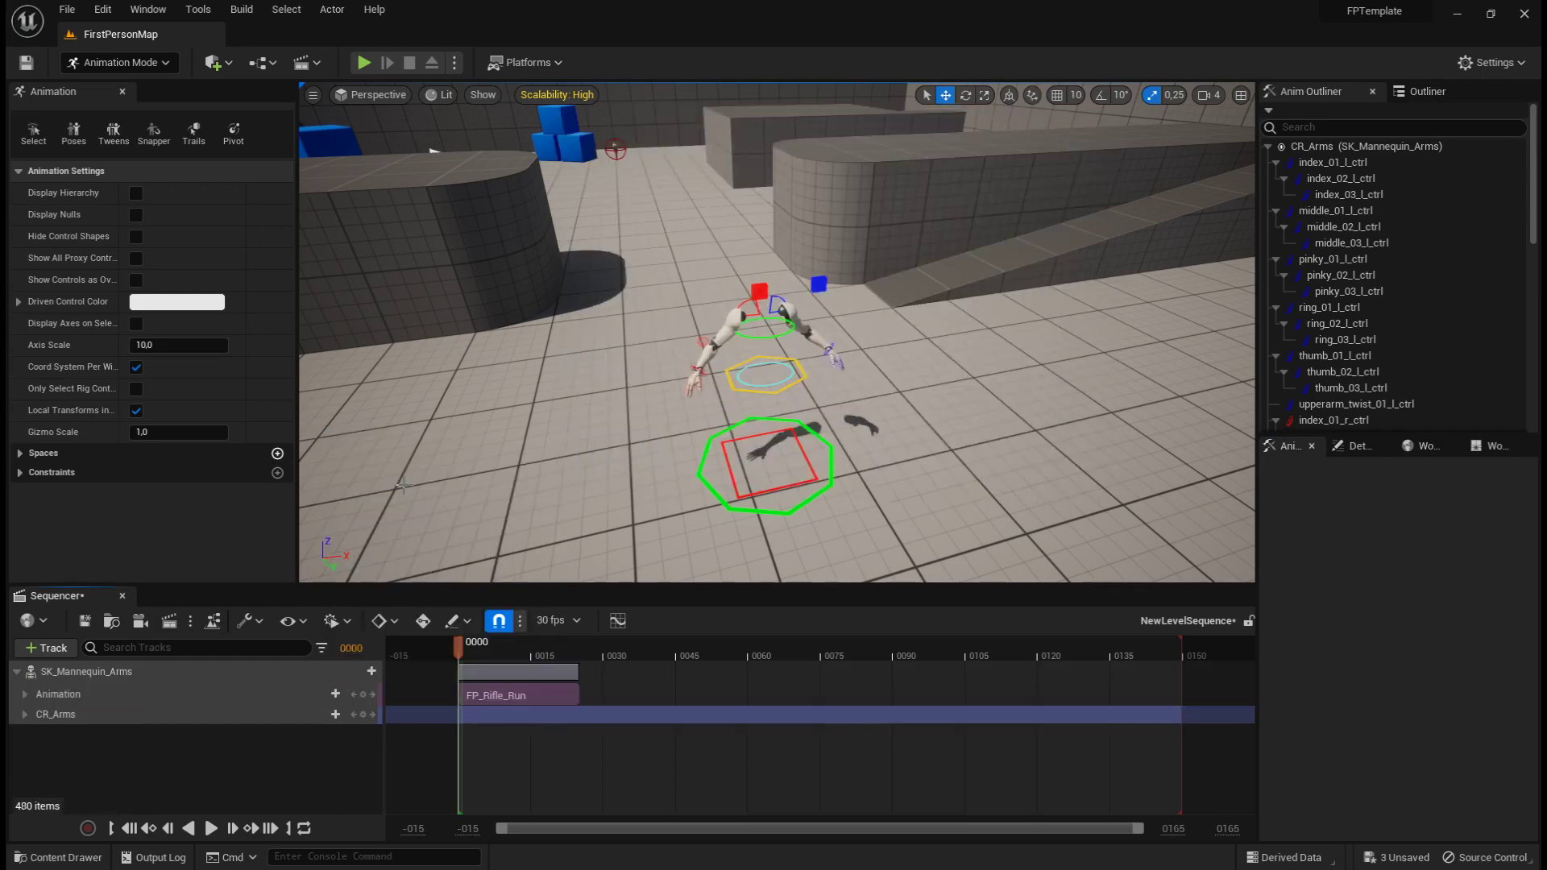
mouse_move(454, 652)
mouse_down()
mouse_move(516, 649)
mouse_move(456, 651)
mouse_up()
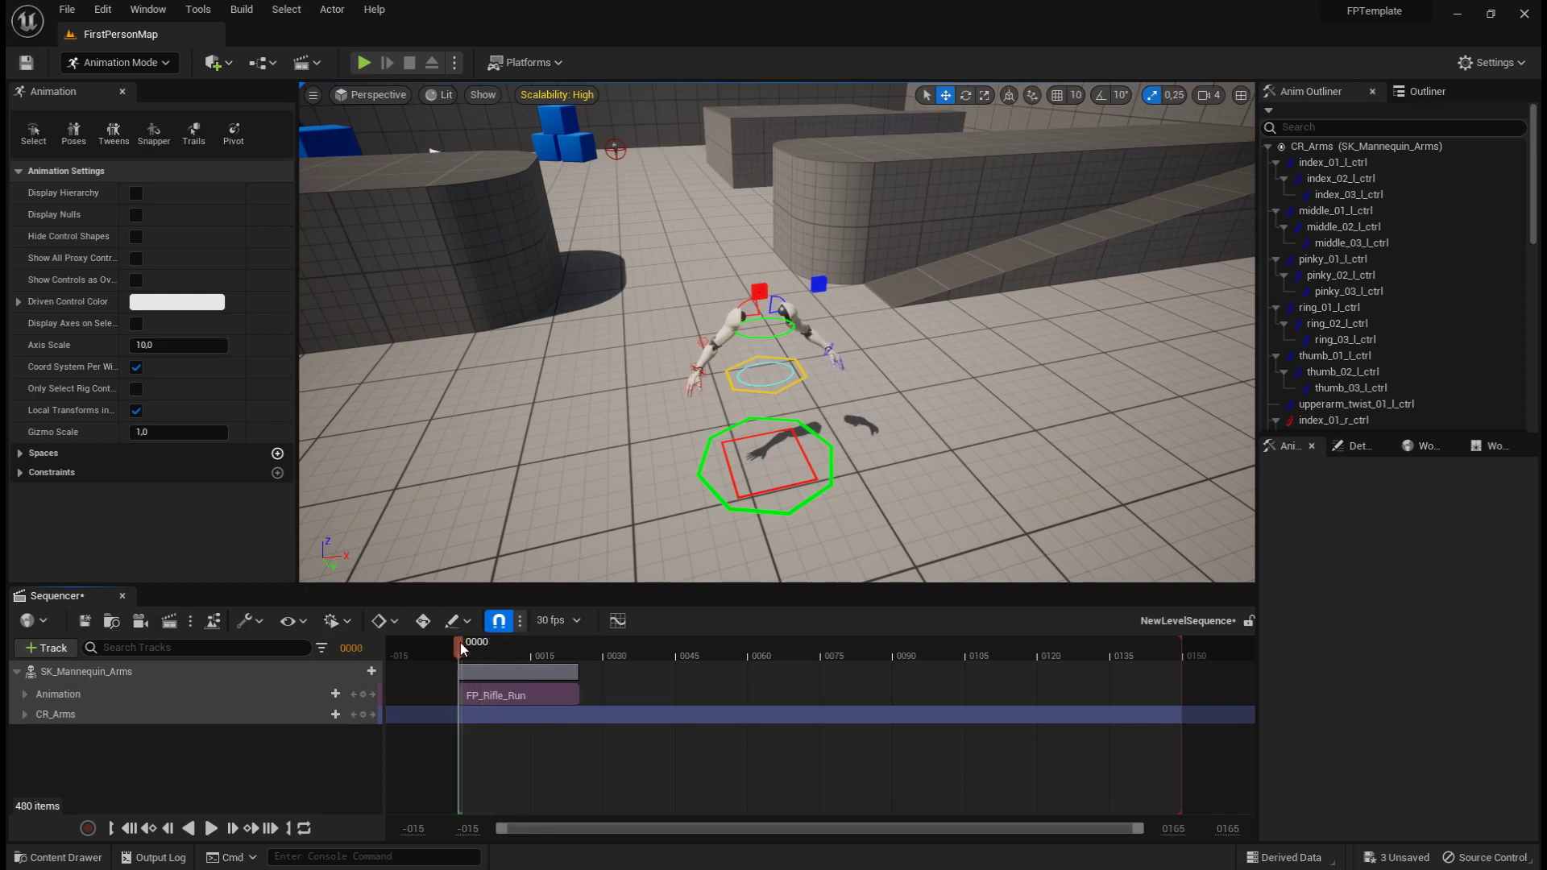
click(132, 713)
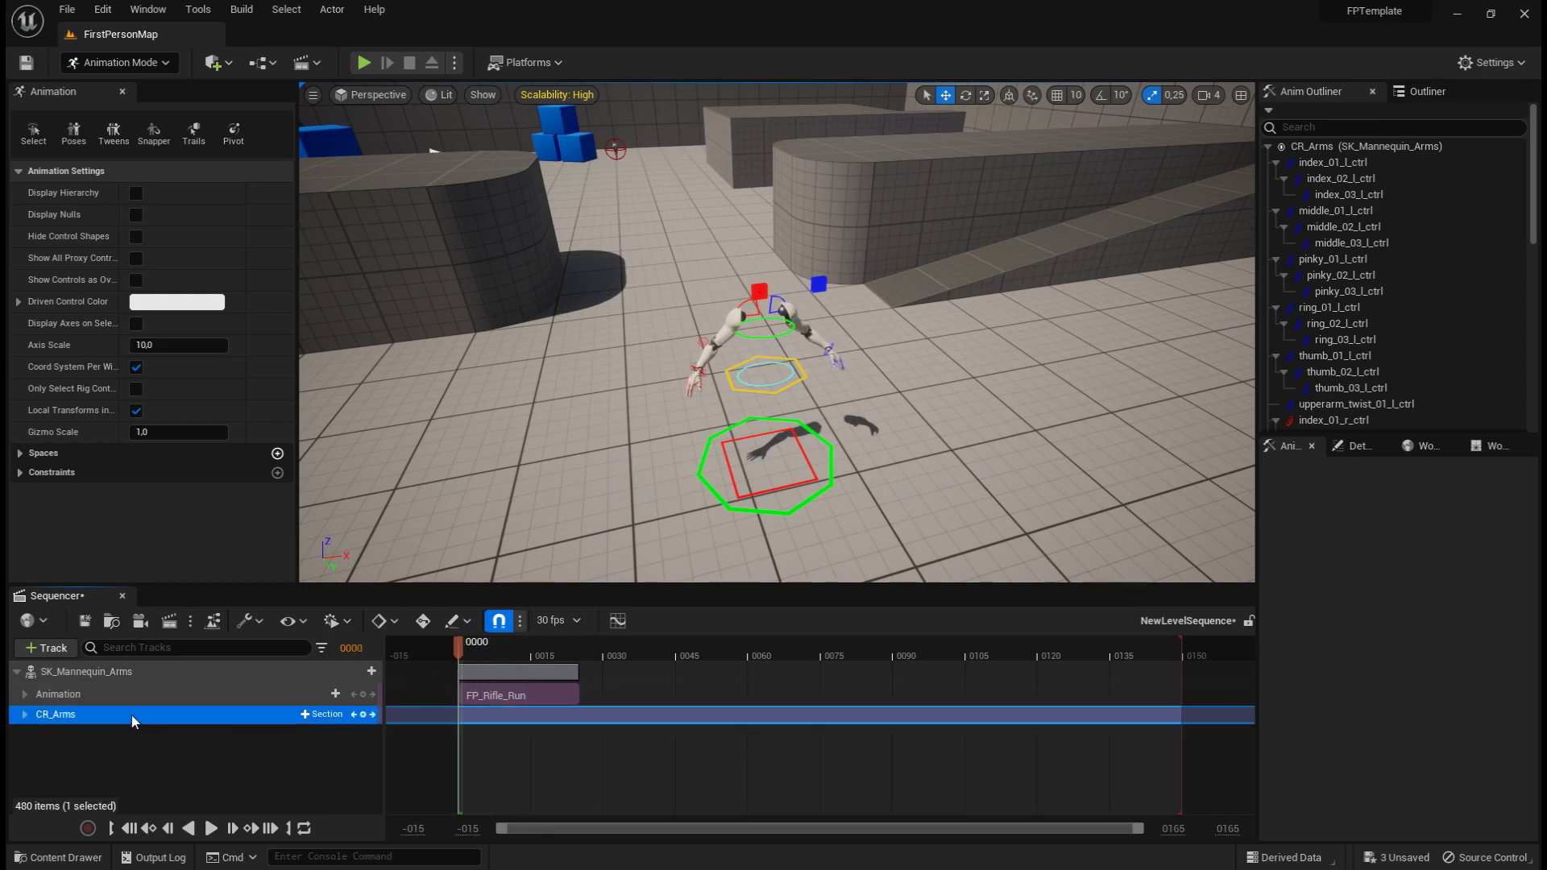
click(258, 691)
Step: Mute the CR_Arms control rig track and preview the arm pose
click(254, 712)
right_click(254, 714)
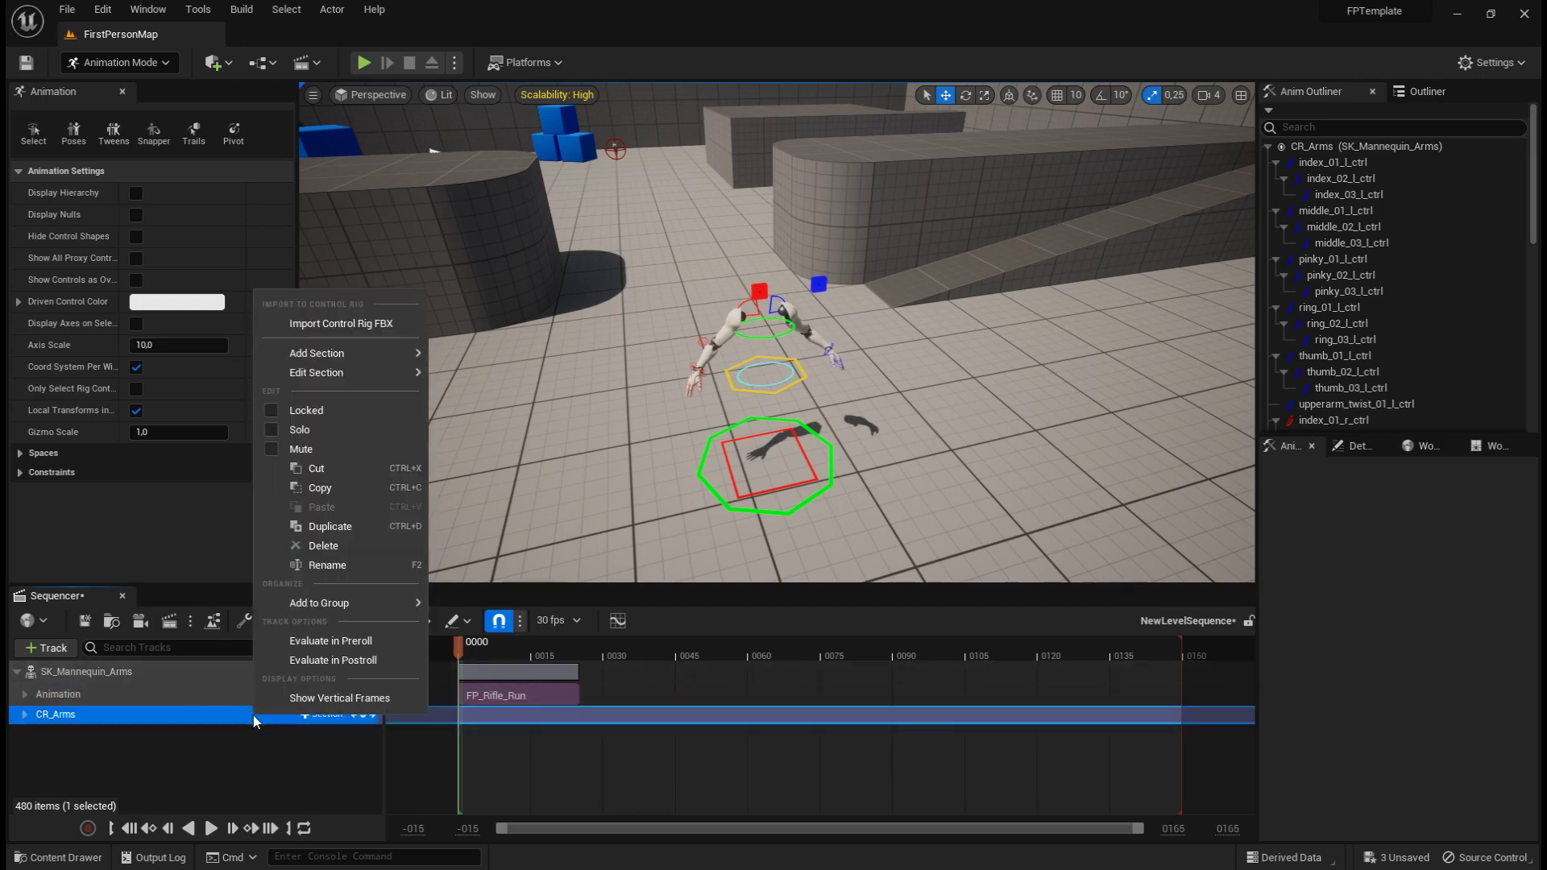
click(270, 448)
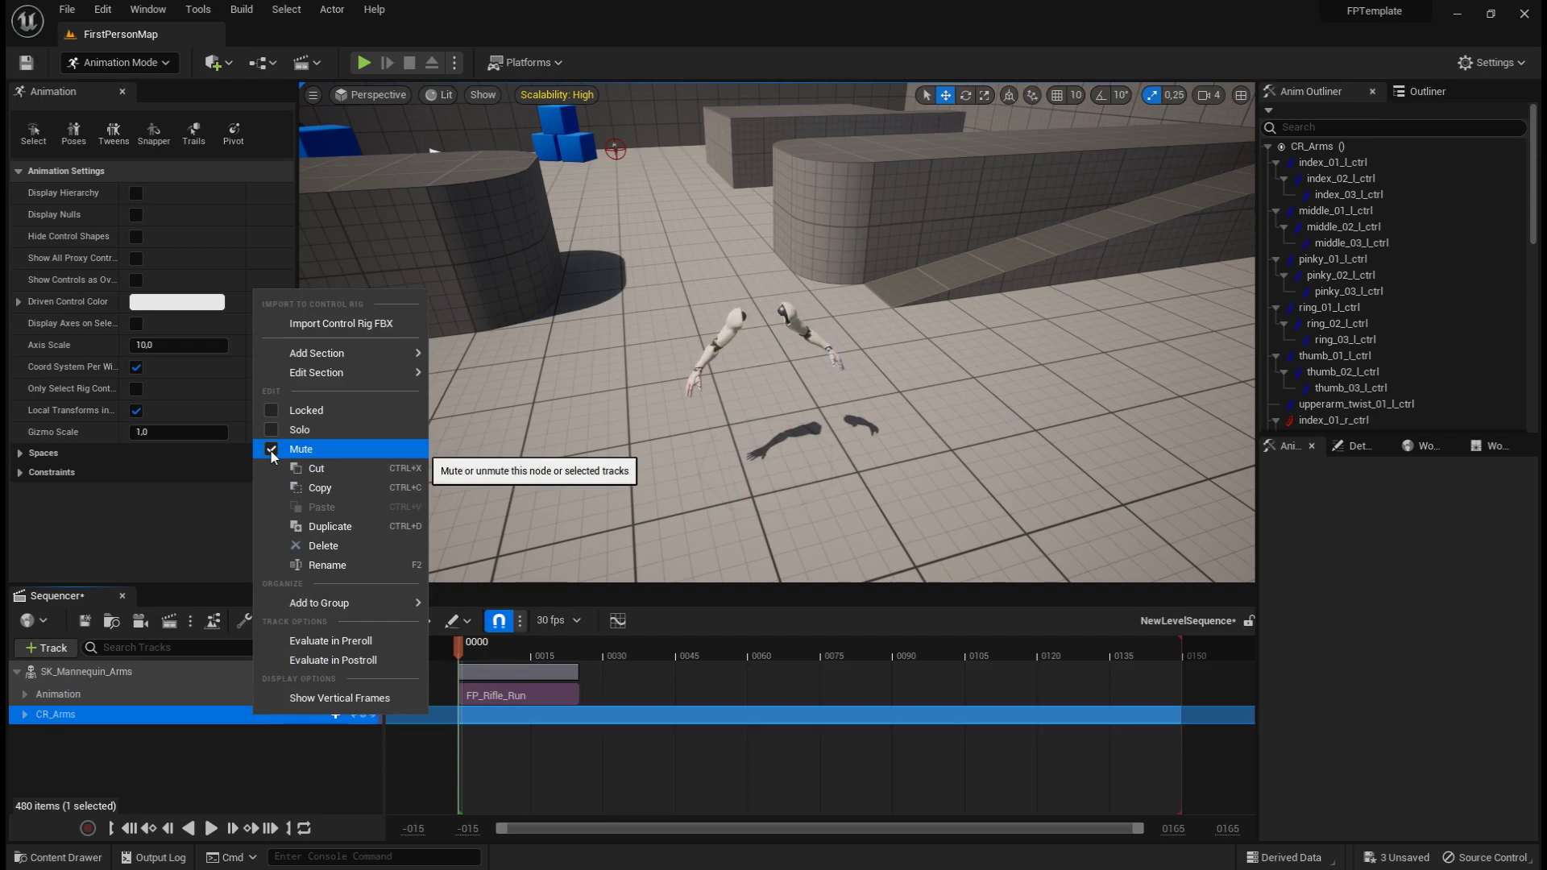
drag(457, 646, 503, 646)
right_drag(773, 362, 676, 363)
mouse_move(503, 645)
mouse_down()
mouse_move(471, 653)
mouse_move(518, 653)
mouse_move(475, 654)
mouse_up()
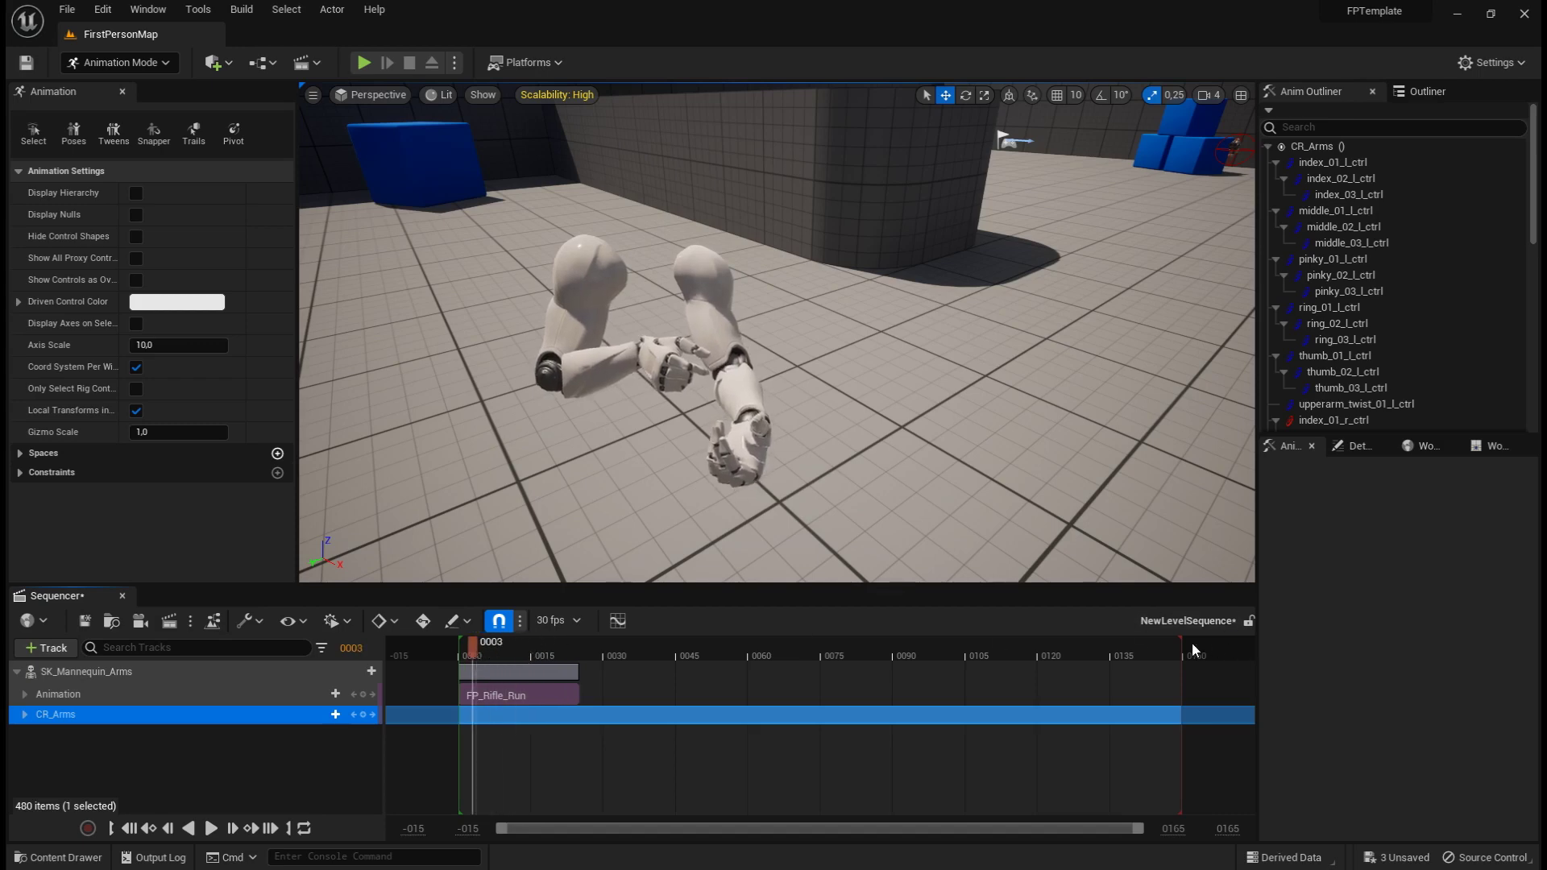
Step: End the playback range at frame 0025, fit the timeline, and play the loop
drag(1181, 643, 580, 650)
key(f)
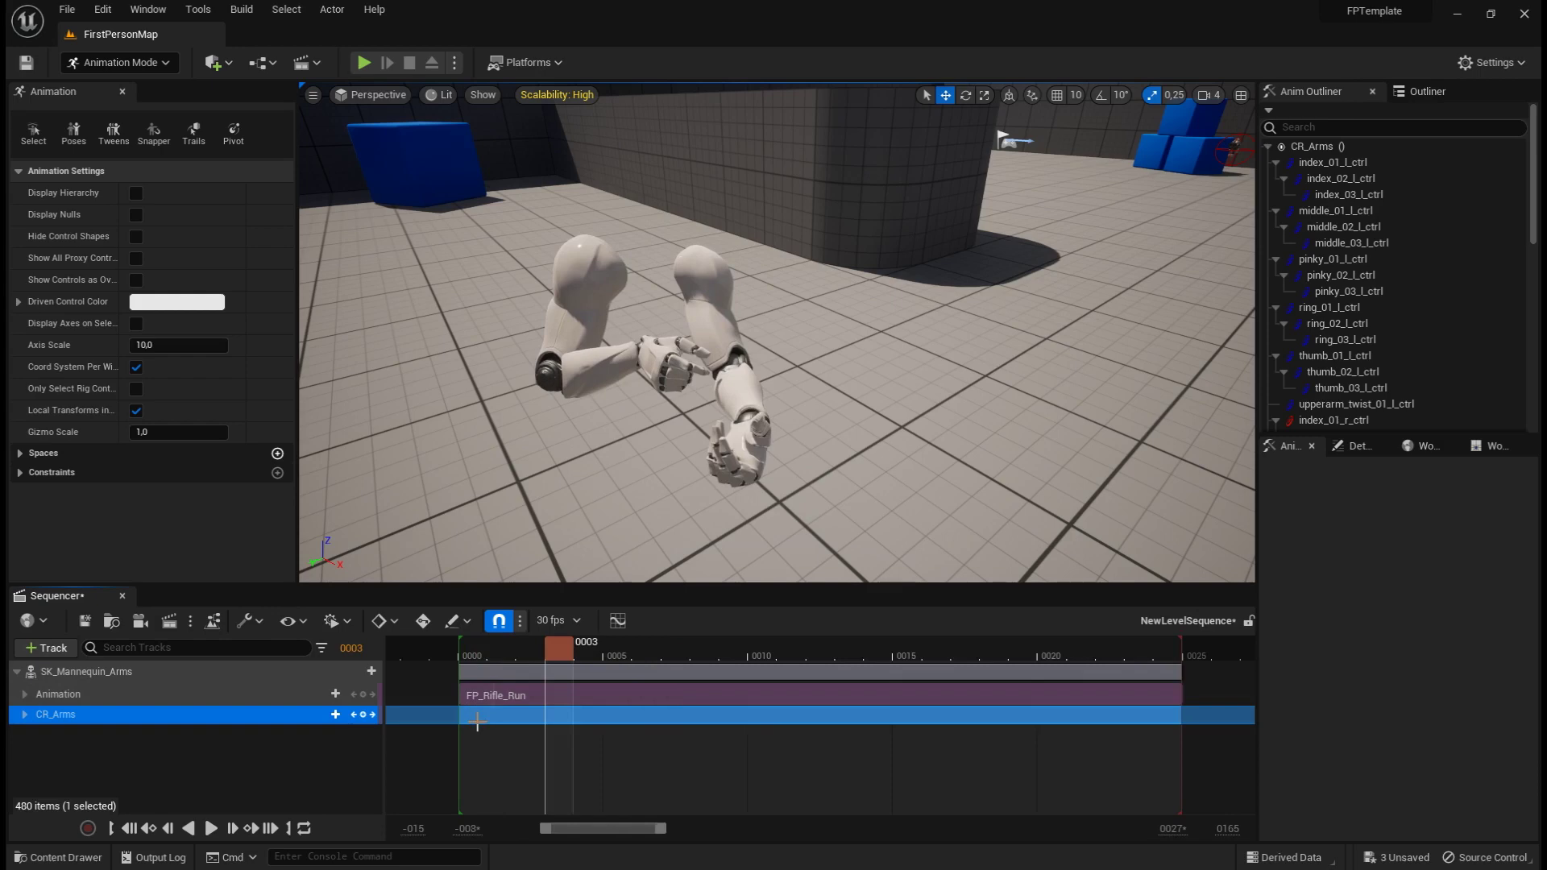
drag(544, 649, 501, 650)
click(216, 828)
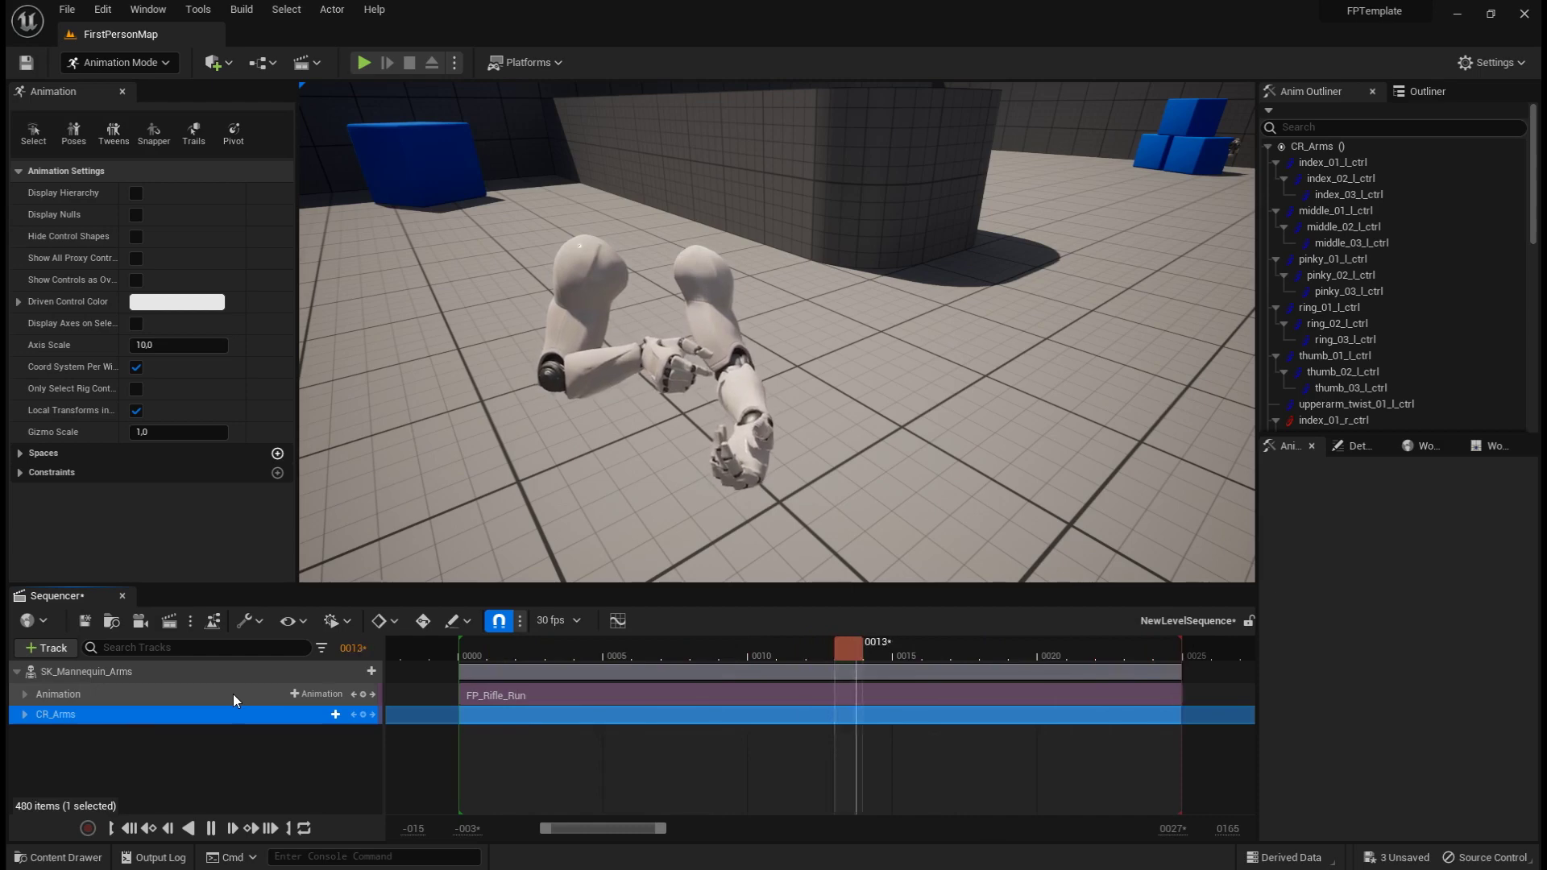
click(485, 655)
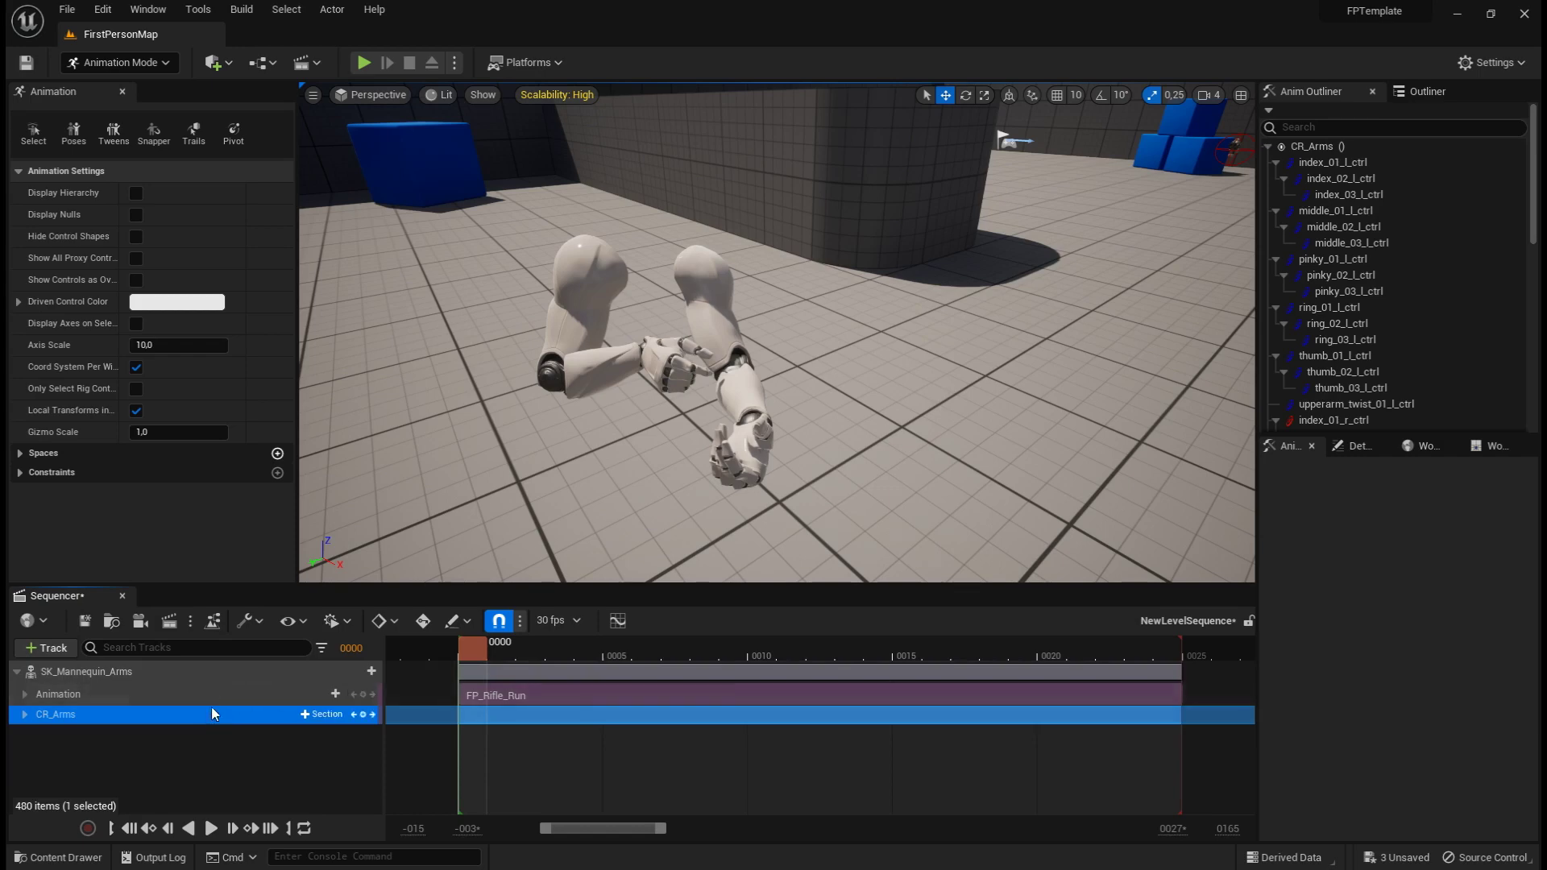
Step: Bake SK_Mannequin_Arms to the CR_Arms control rig with default options, keying frames 0–25
right_click(226, 673)
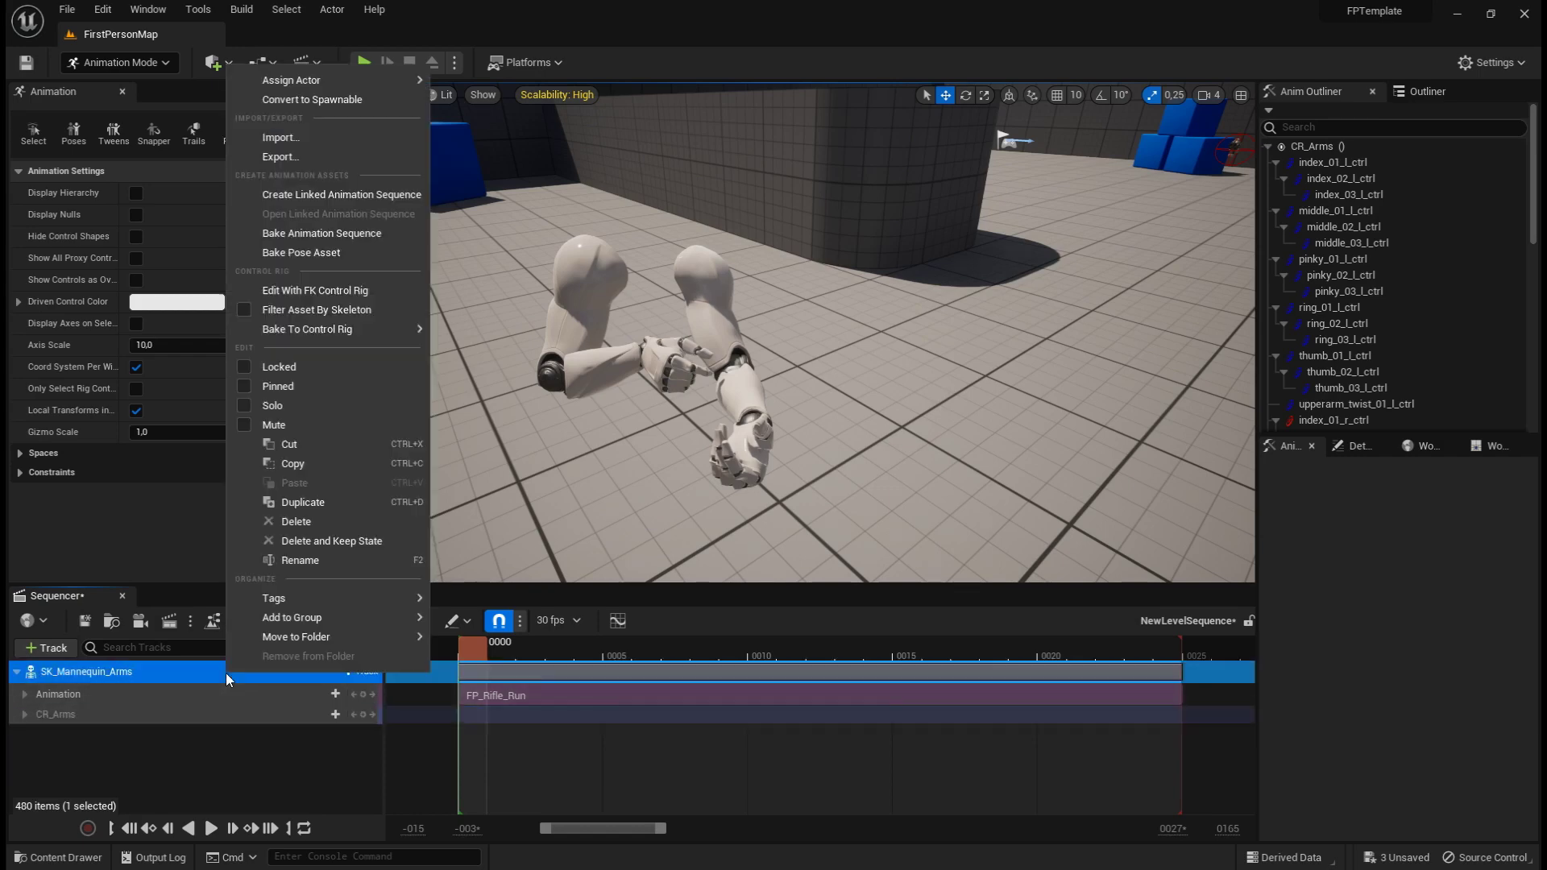
mouse_move(340, 330)
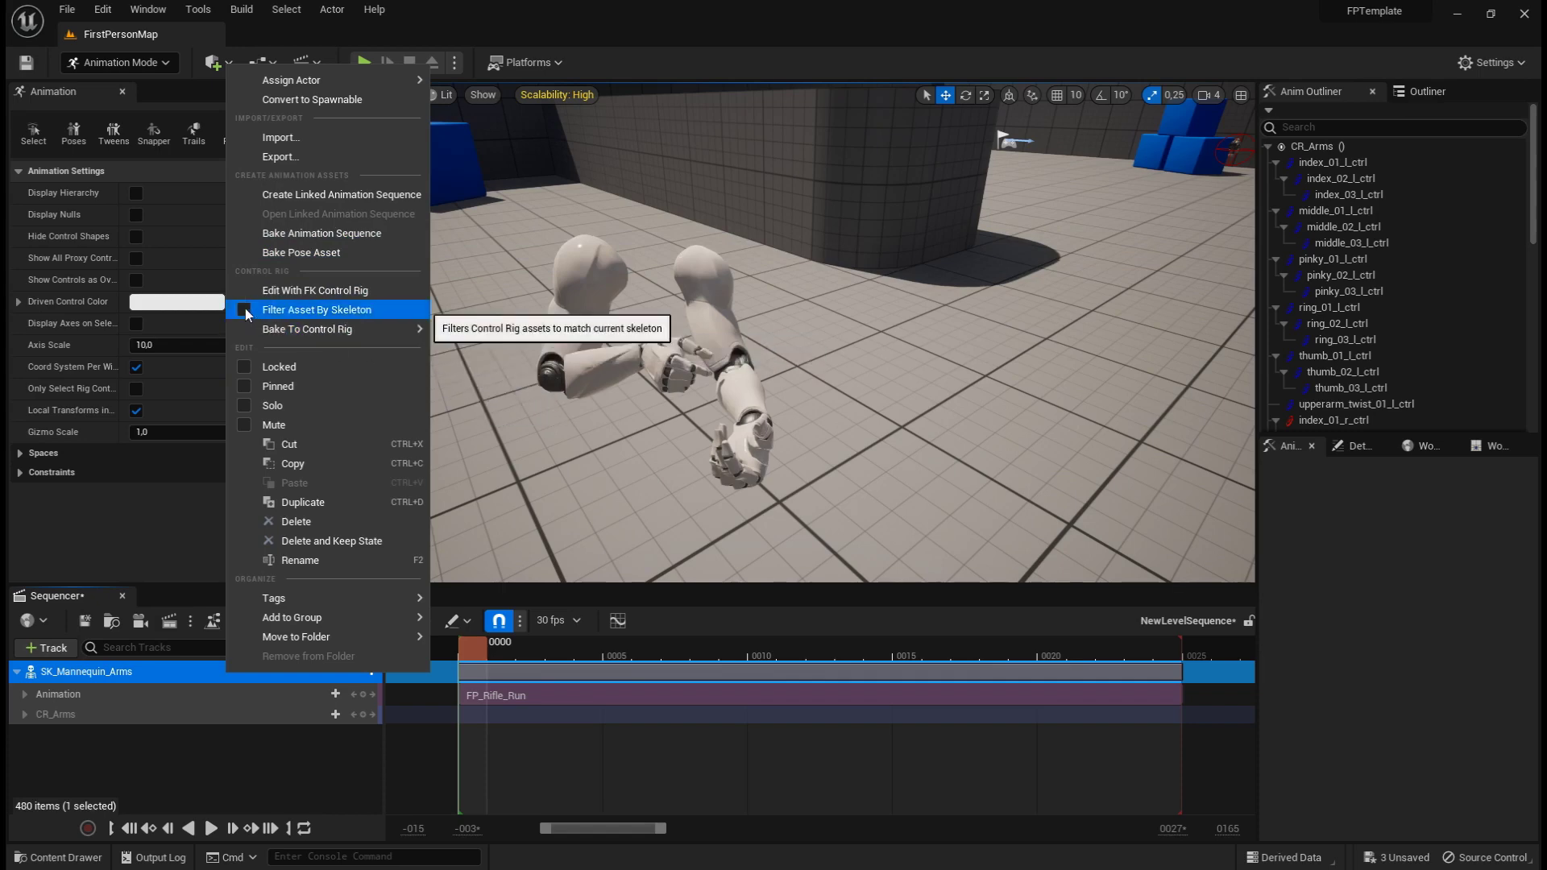
mouse_move(339, 328)
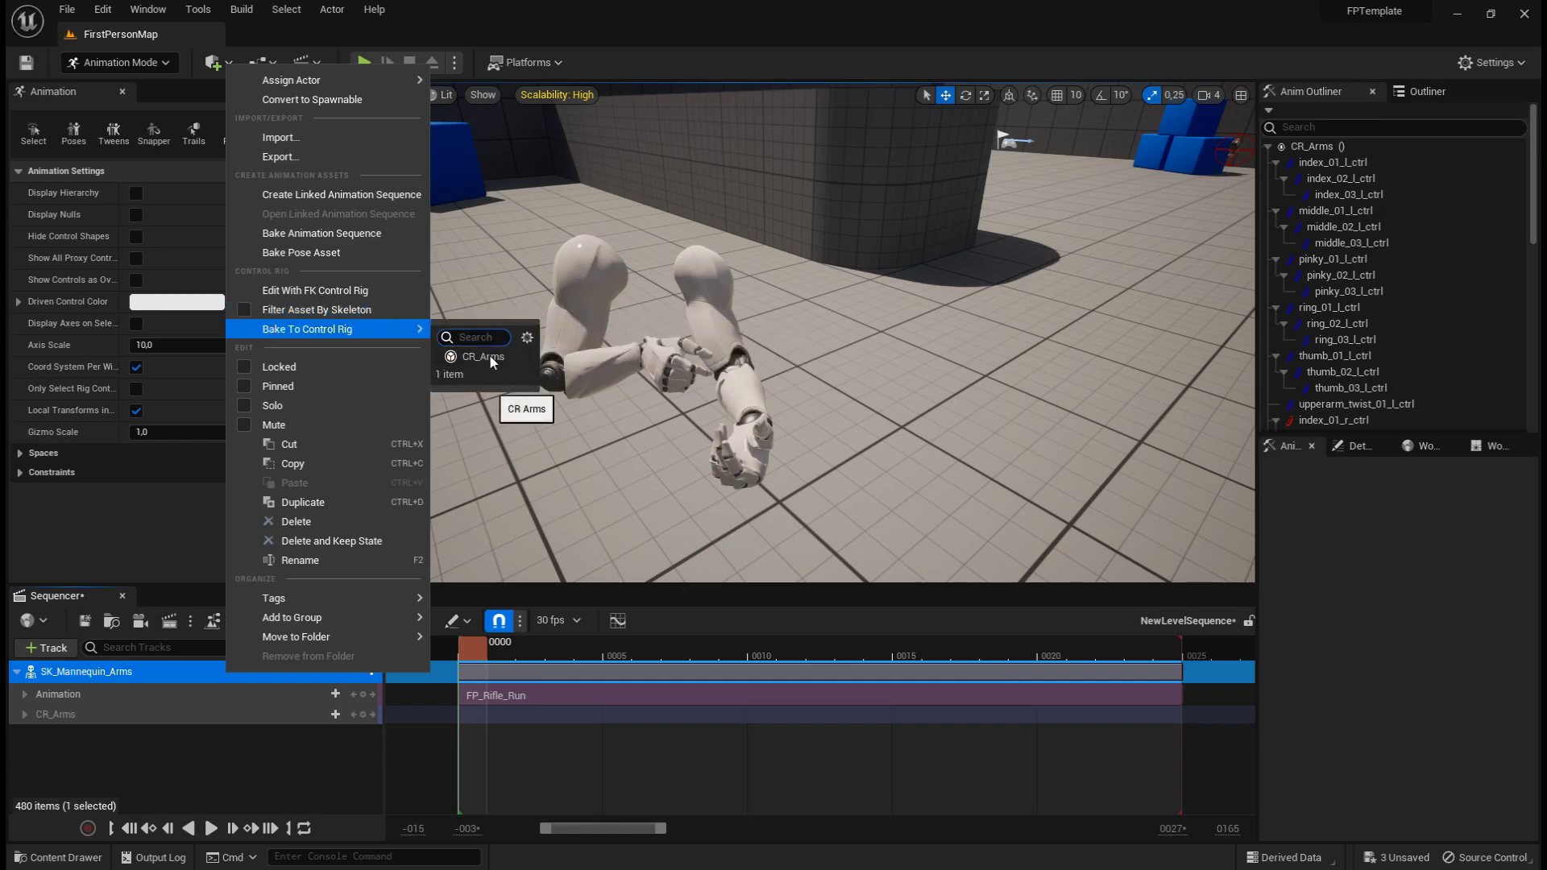
click(490, 354)
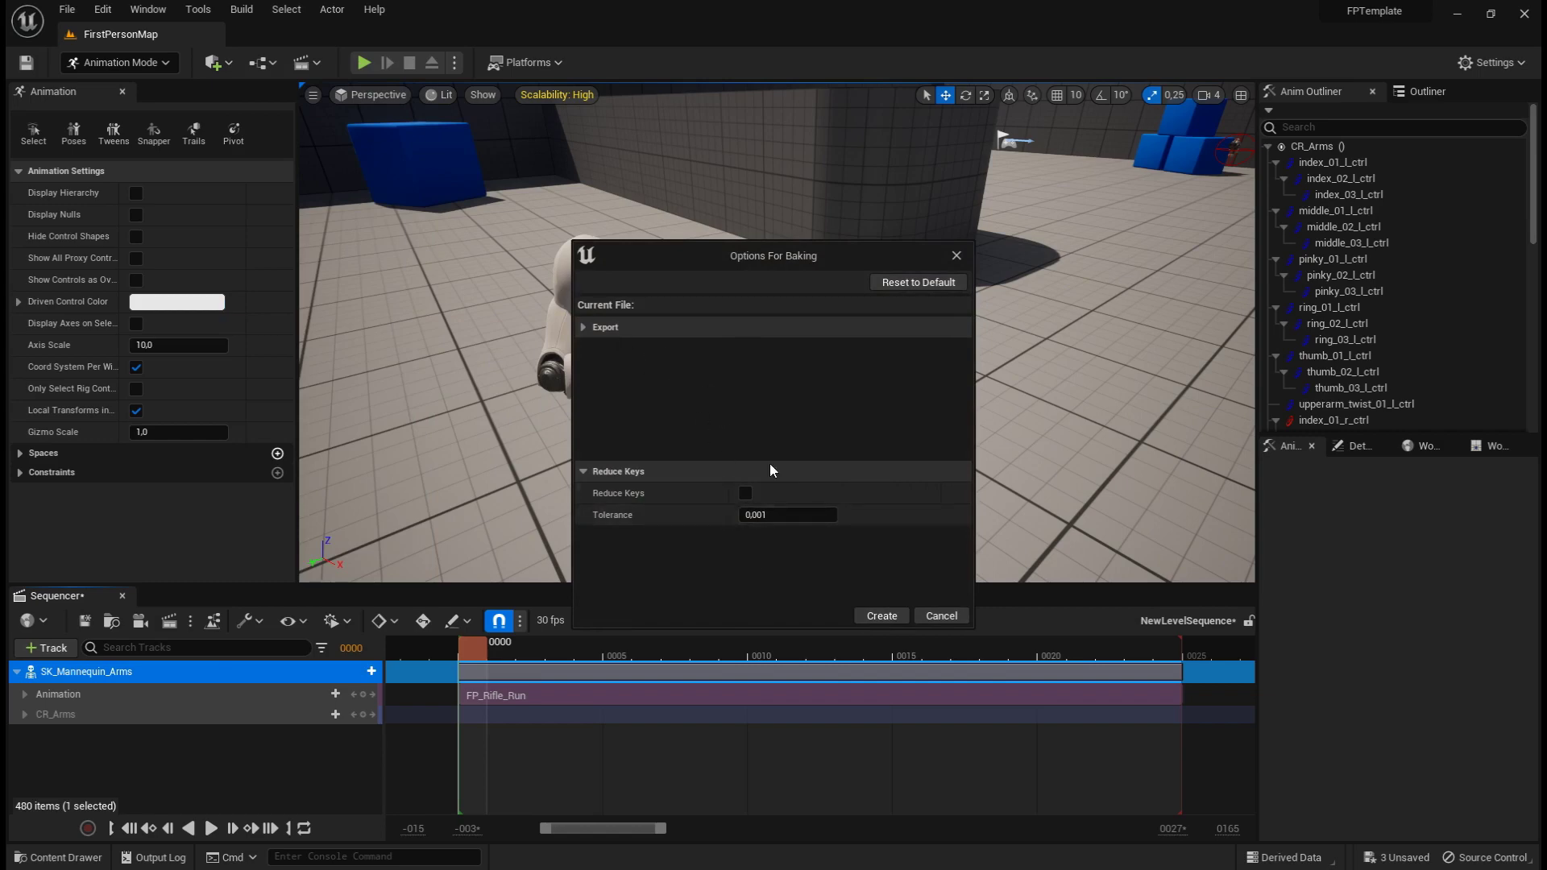
click(880, 616)
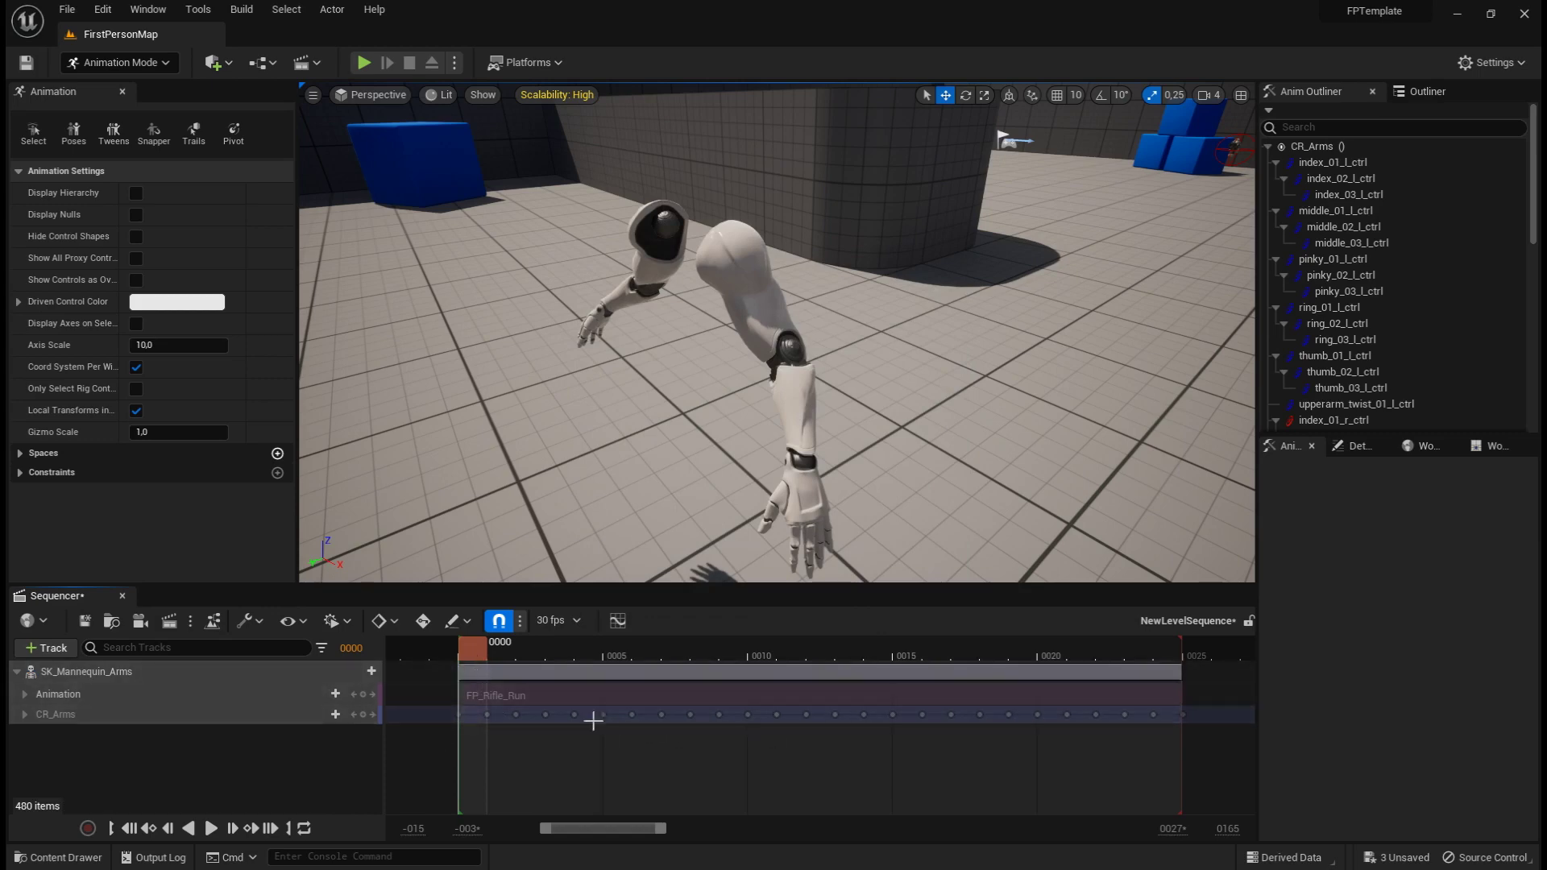
mouse_move(480, 653)
mouse_down()
mouse_move(971, 654)
mouse_move(473, 659)
mouse_up()
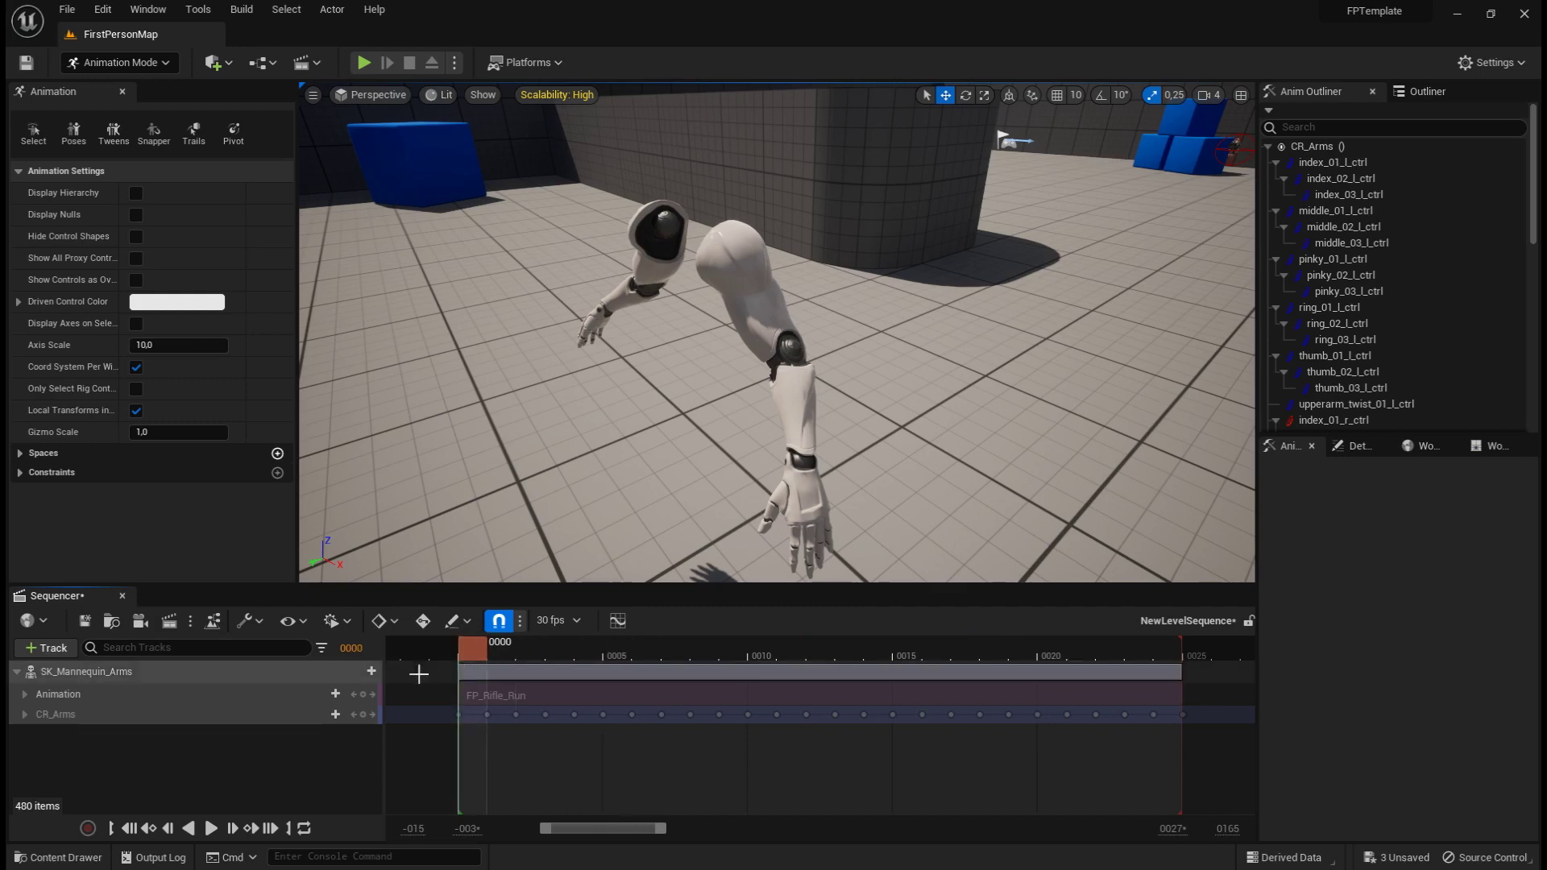
Step: Unmute CR_Arms, deactivate the FP_Rifle_Run section, and delete the Animation track
right_click(185, 717)
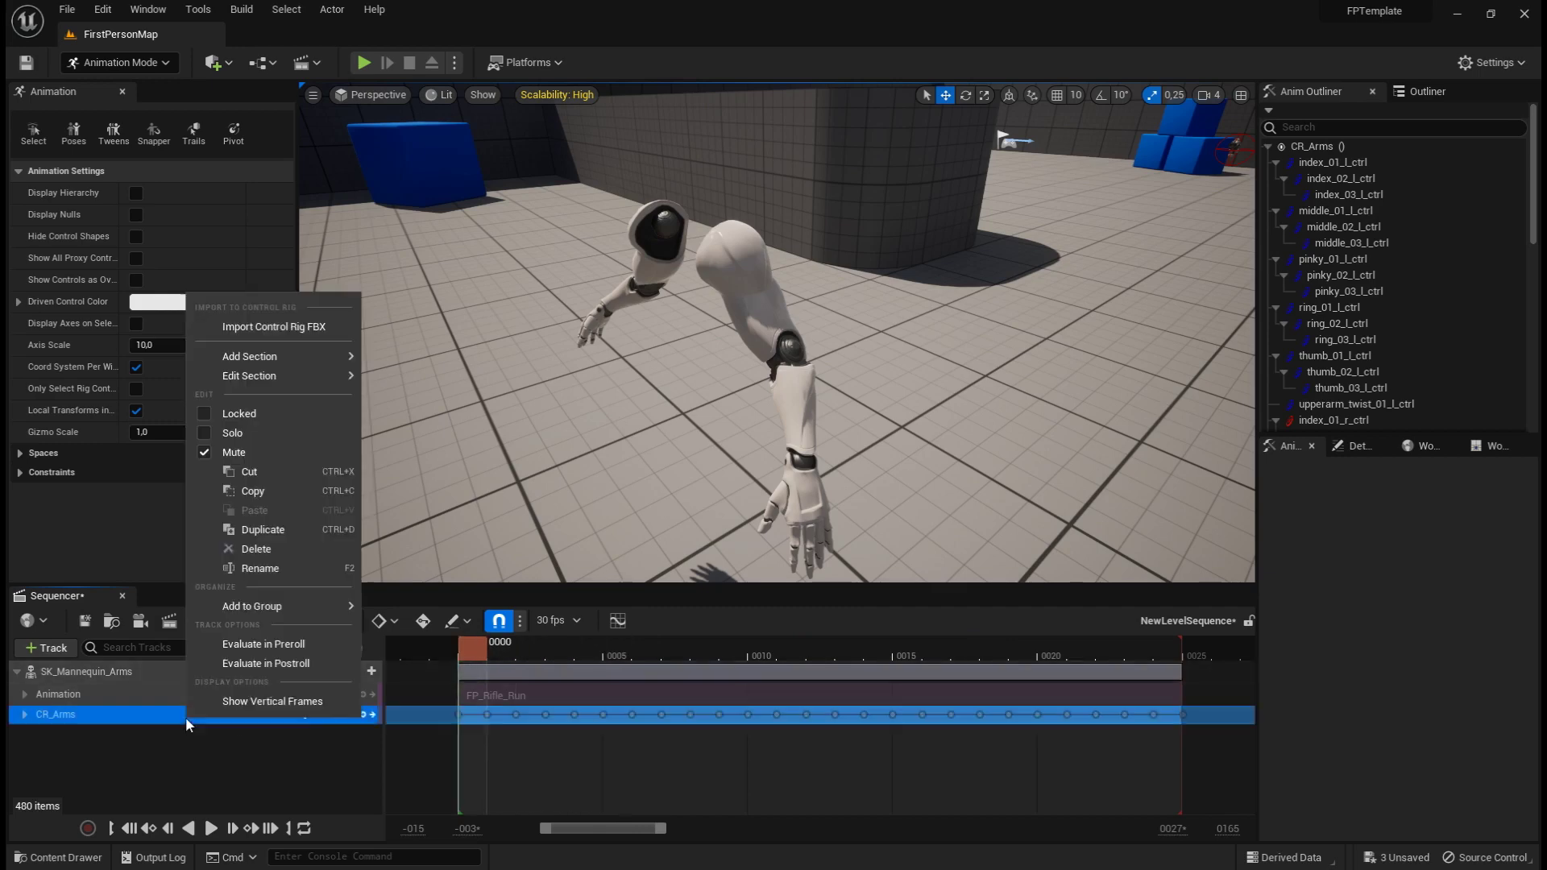
click(206, 453)
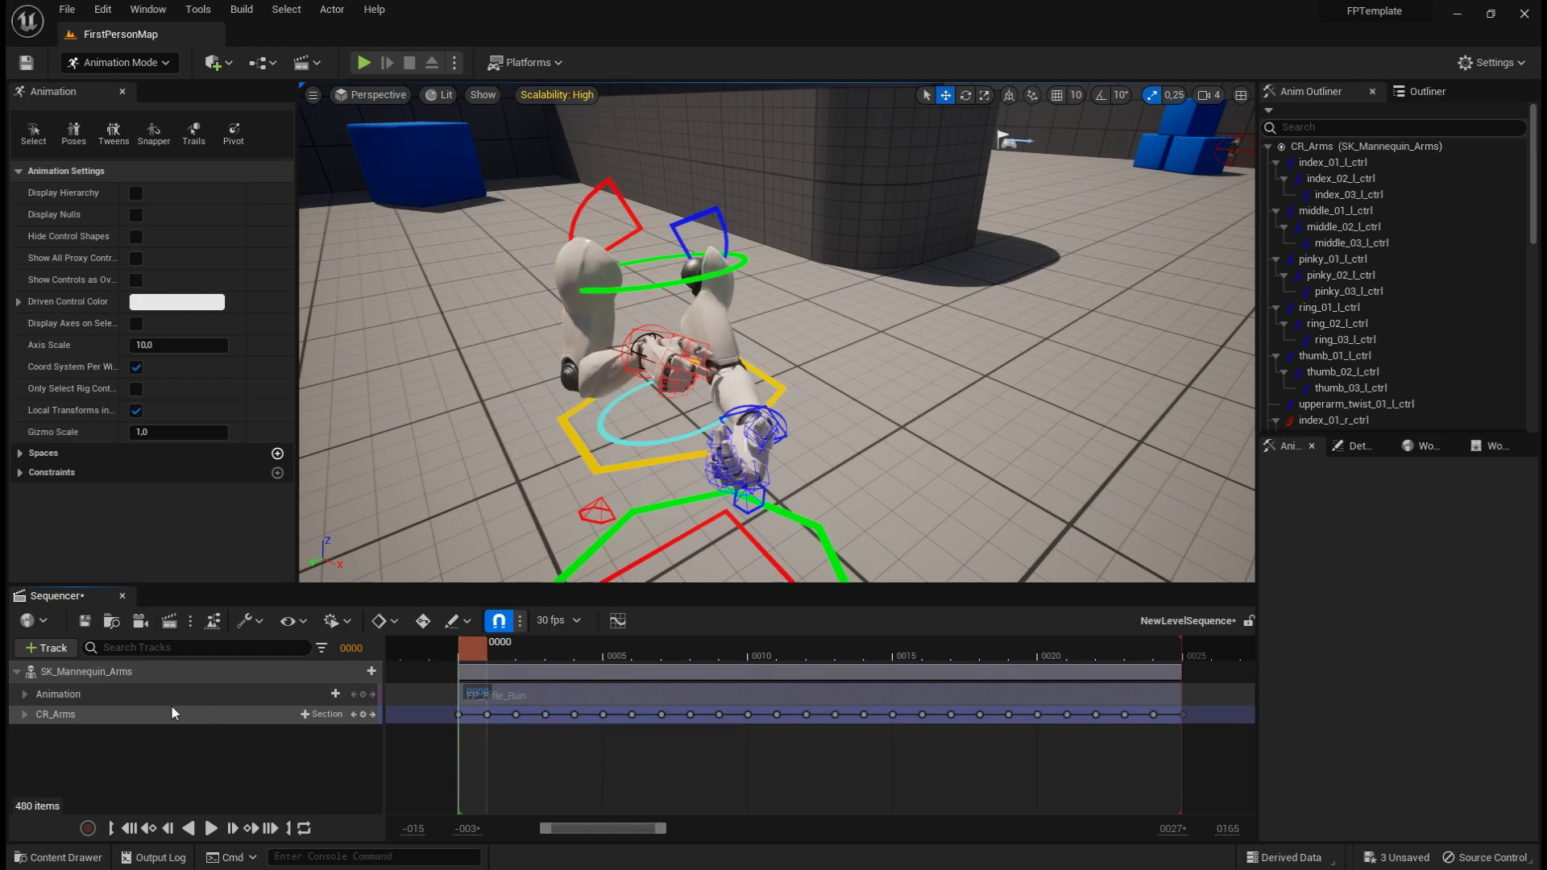
right_click(538, 693)
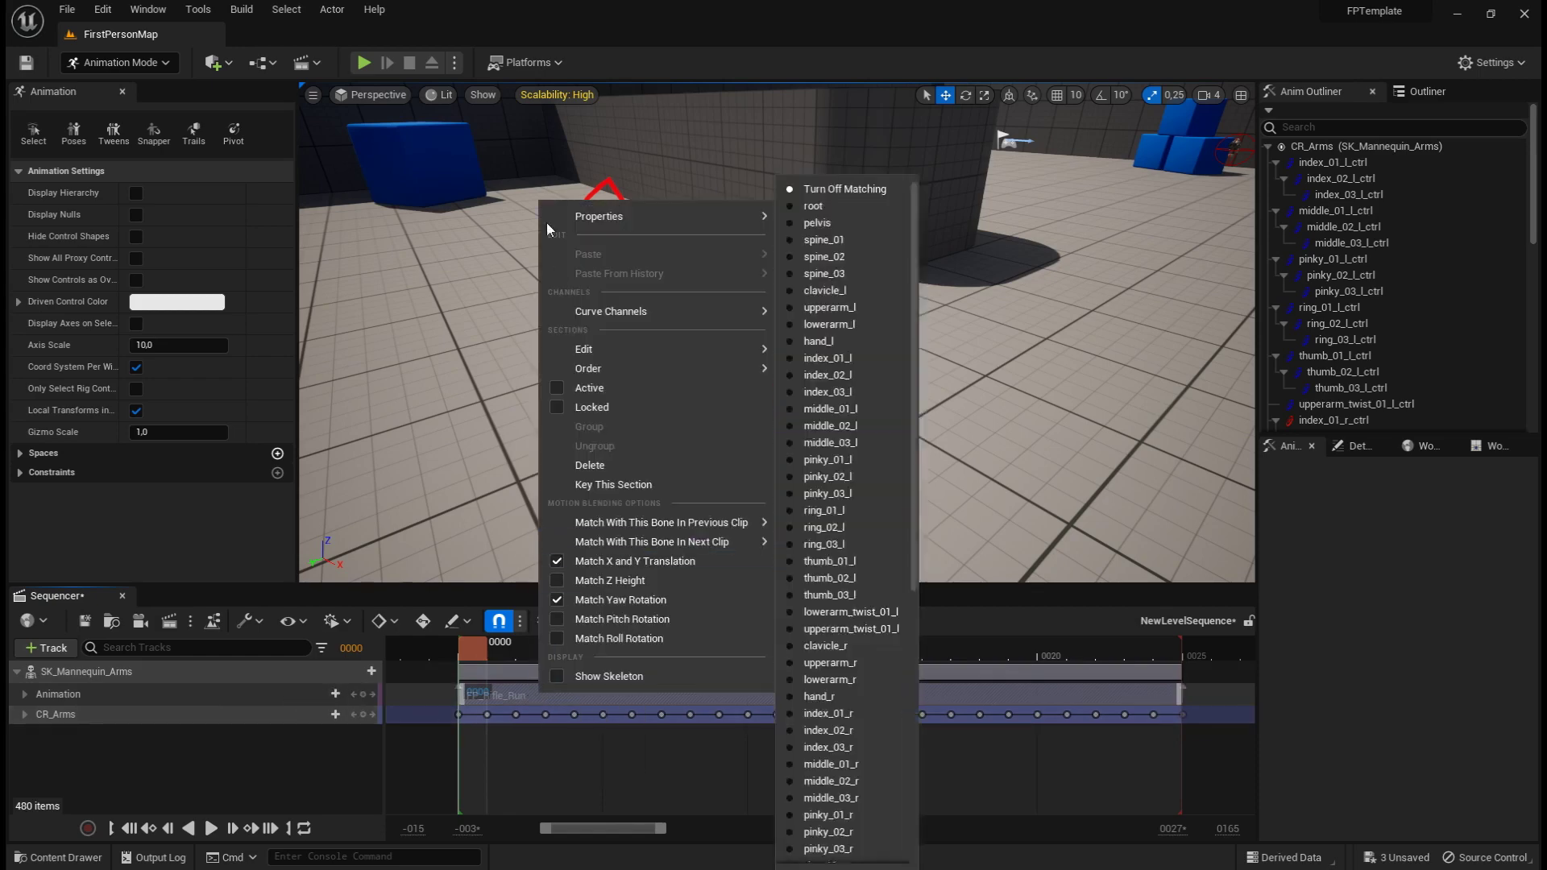
mouse_move(612, 216)
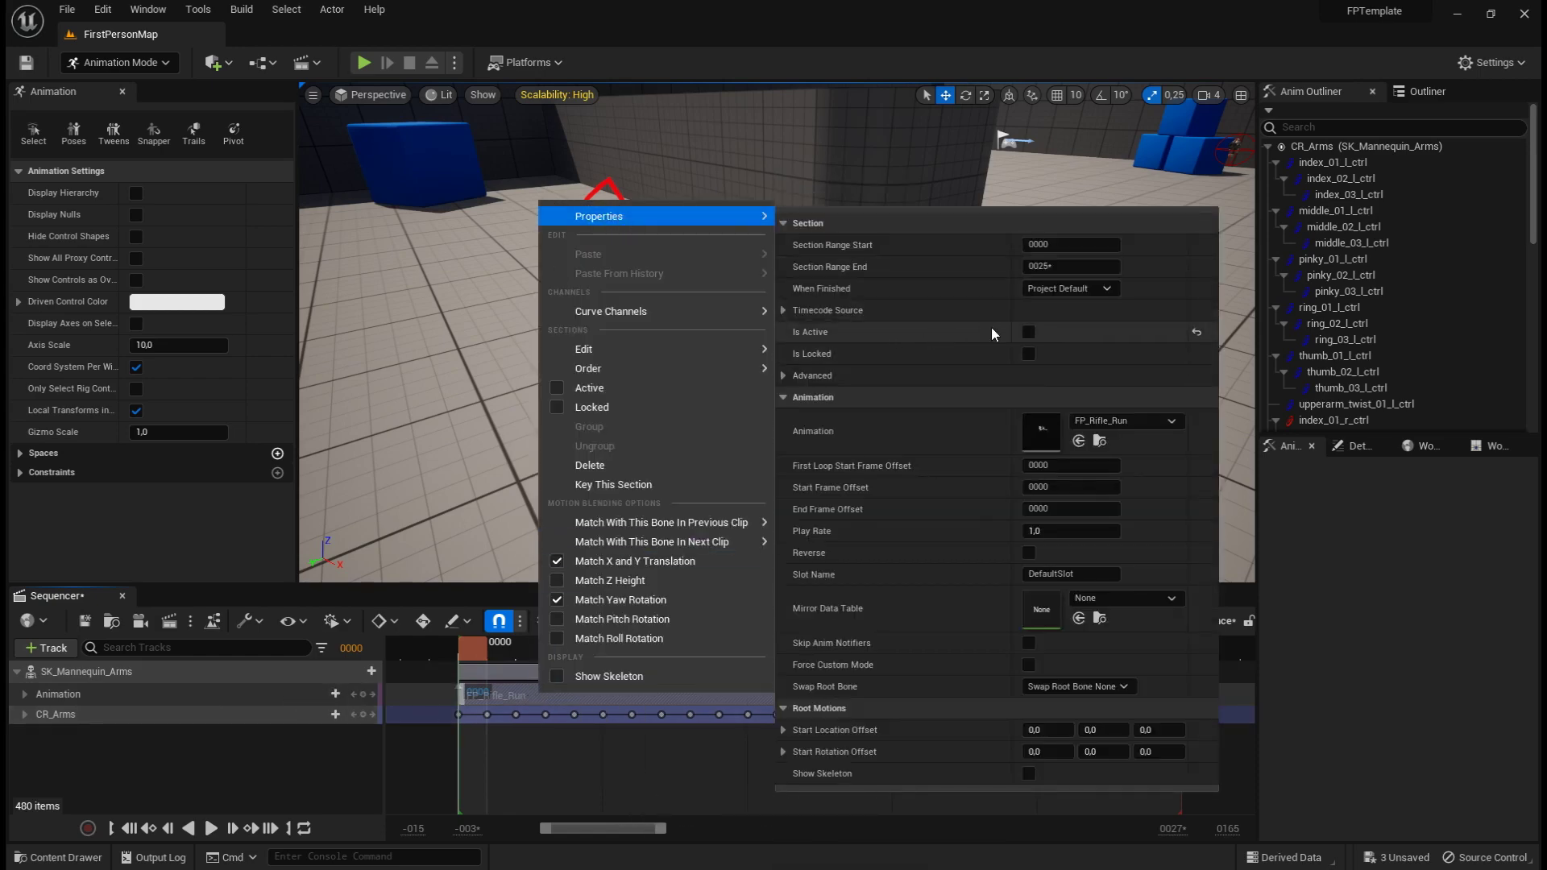
click(1028, 331)
click(287, 772)
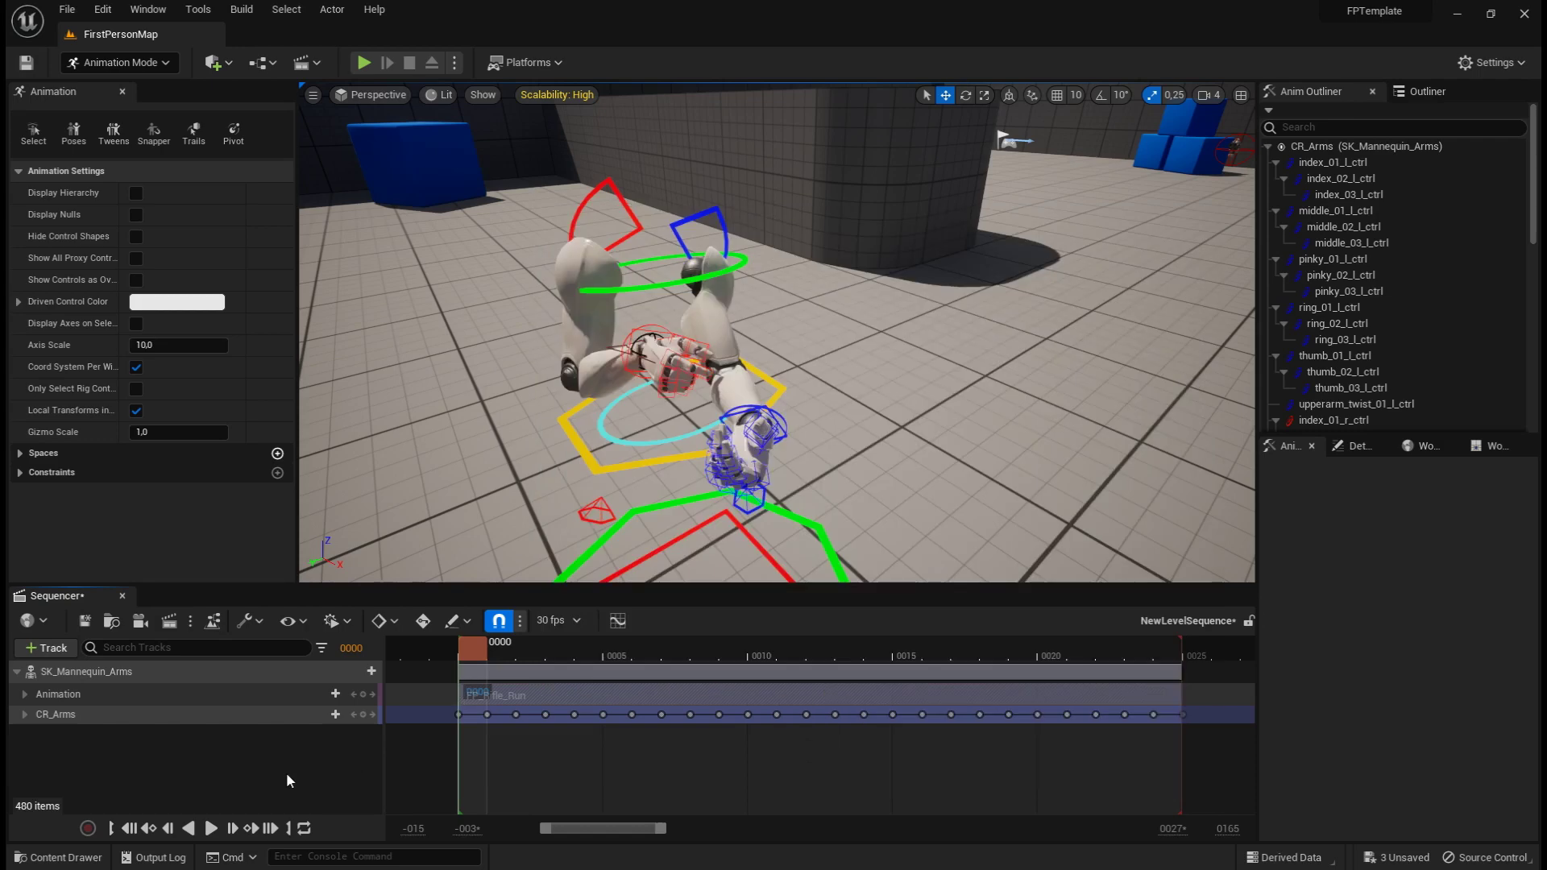
click(240, 695)
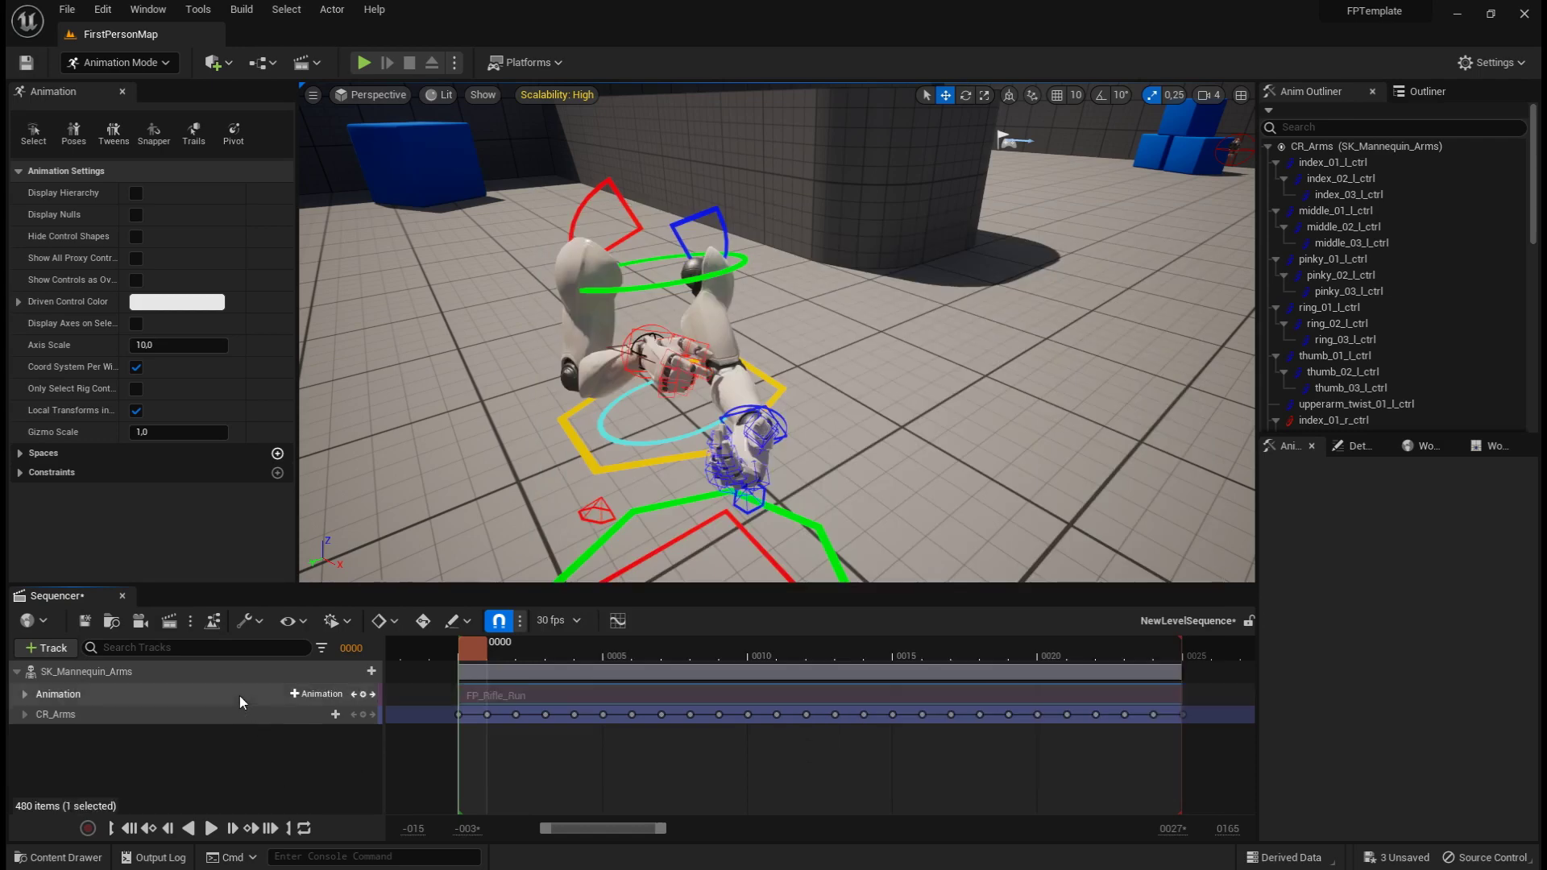
key(Delete)
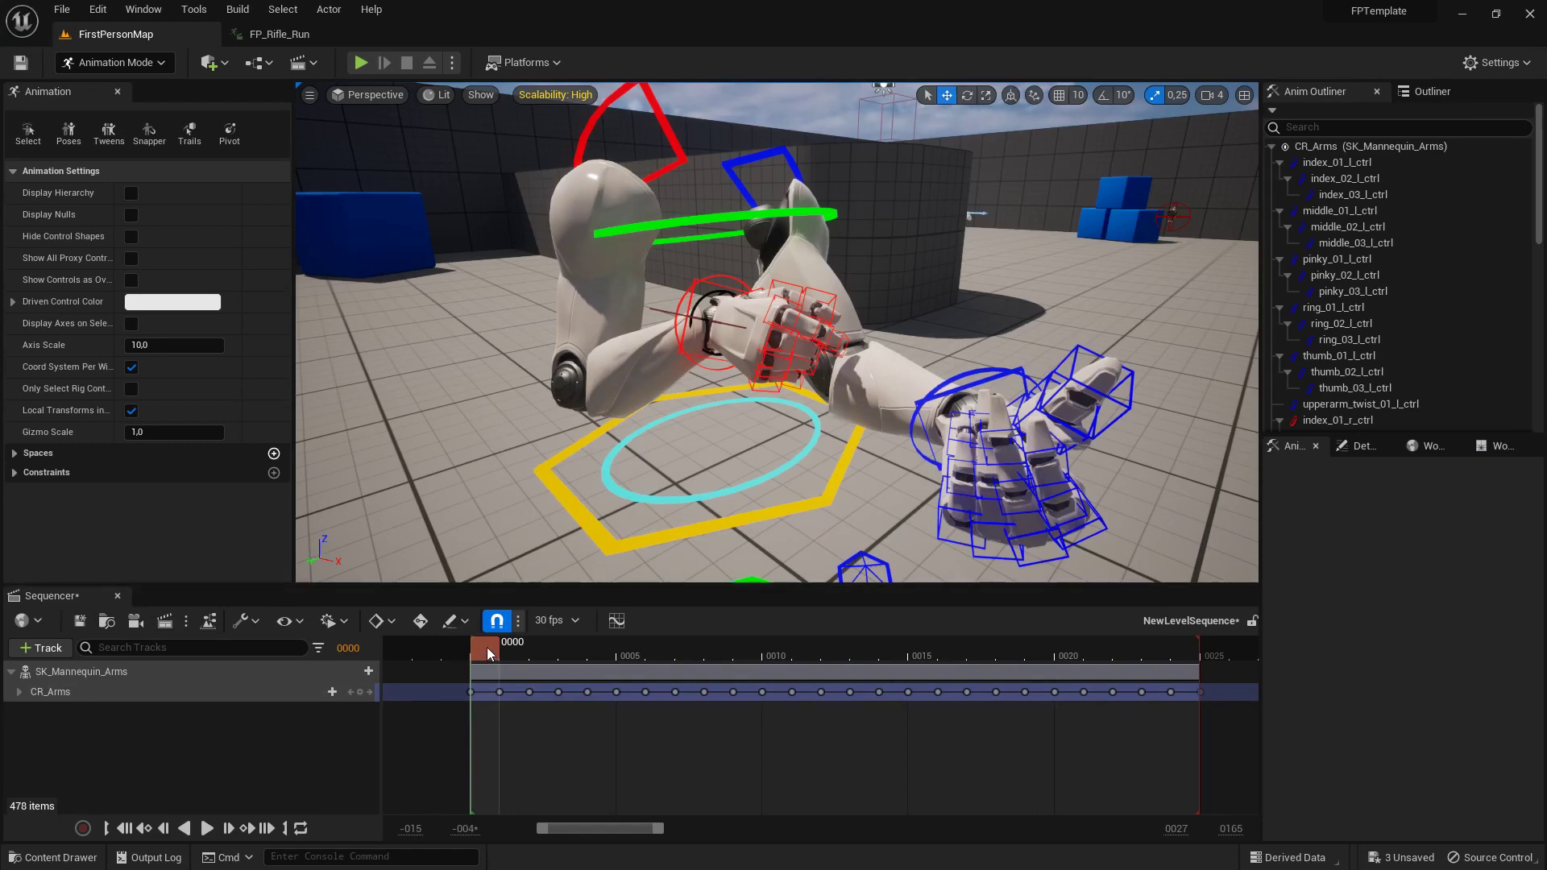
Step: Scrub the baked rig motion, look around the arms, then bring up the FP_Rifle_Run editor
mouse_move(487, 646)
mouse_down()
mouse_move(567, 655)
mouse_move(495, 659)
mouse_move(1196, 676)
mouse_move(483, 647)
mouse_up()
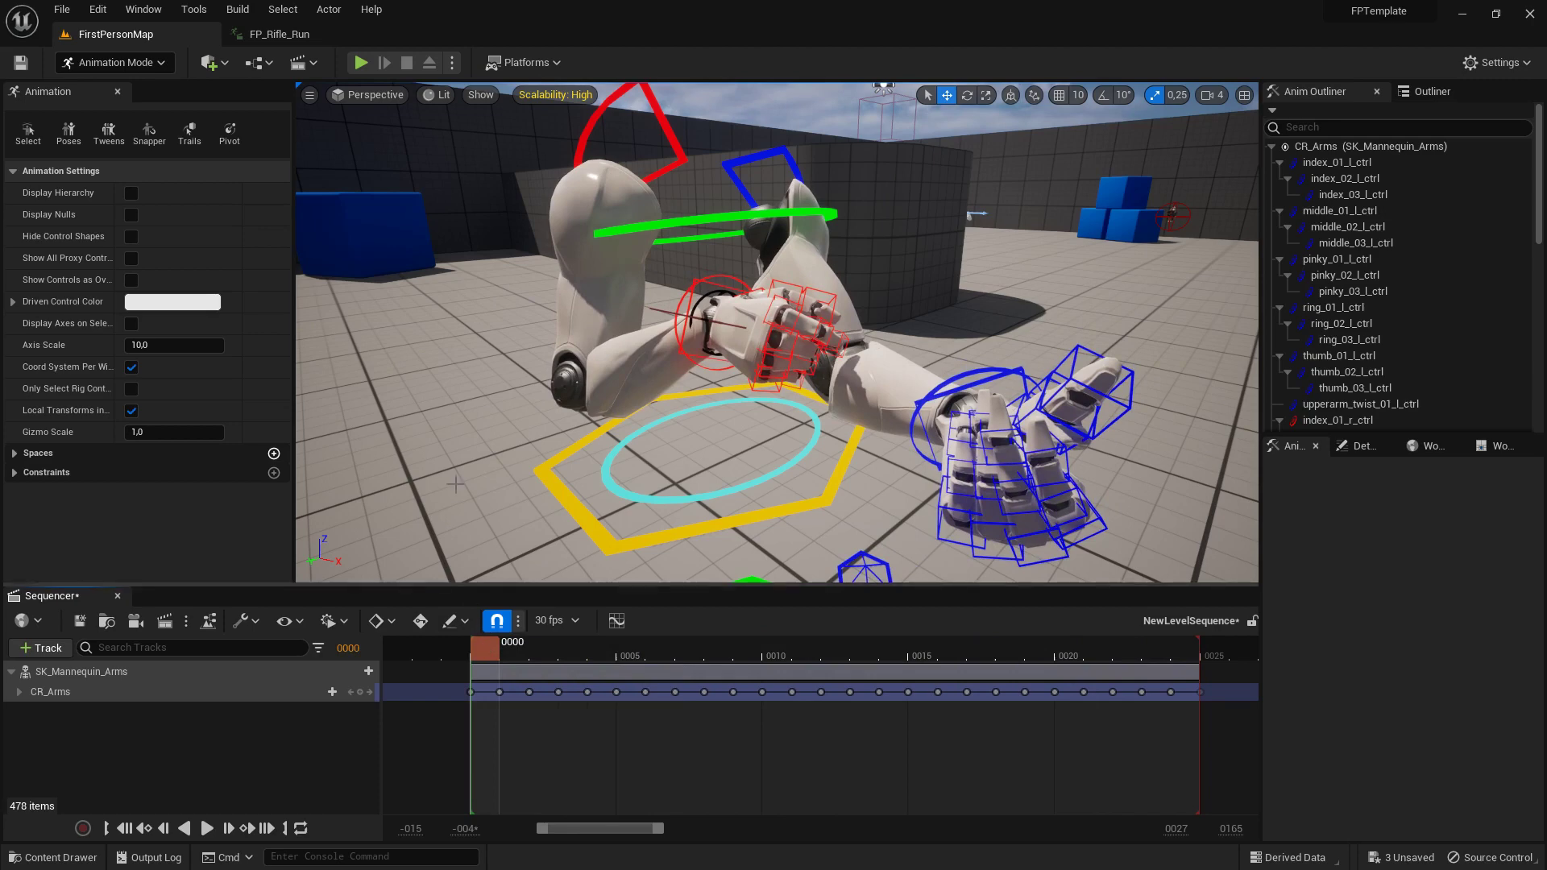
right_drag(442, 416, 431, 403)
click(277, 34)
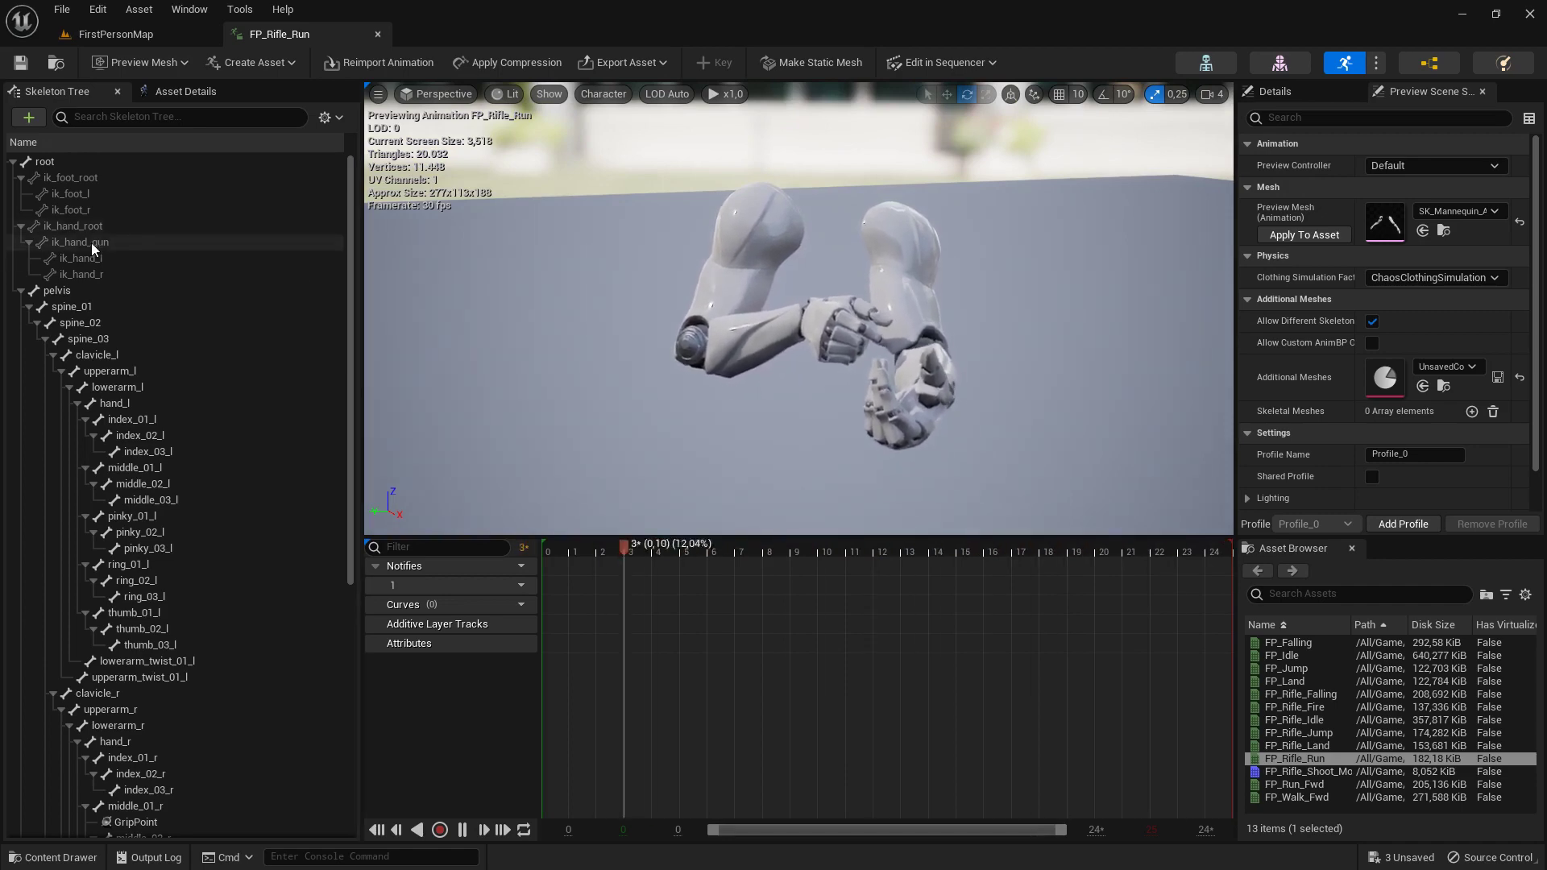
Step: Draw the full bone hierarchy (All Hierarchy) over the FP_Rifle_Run mesh
click(616, 96)
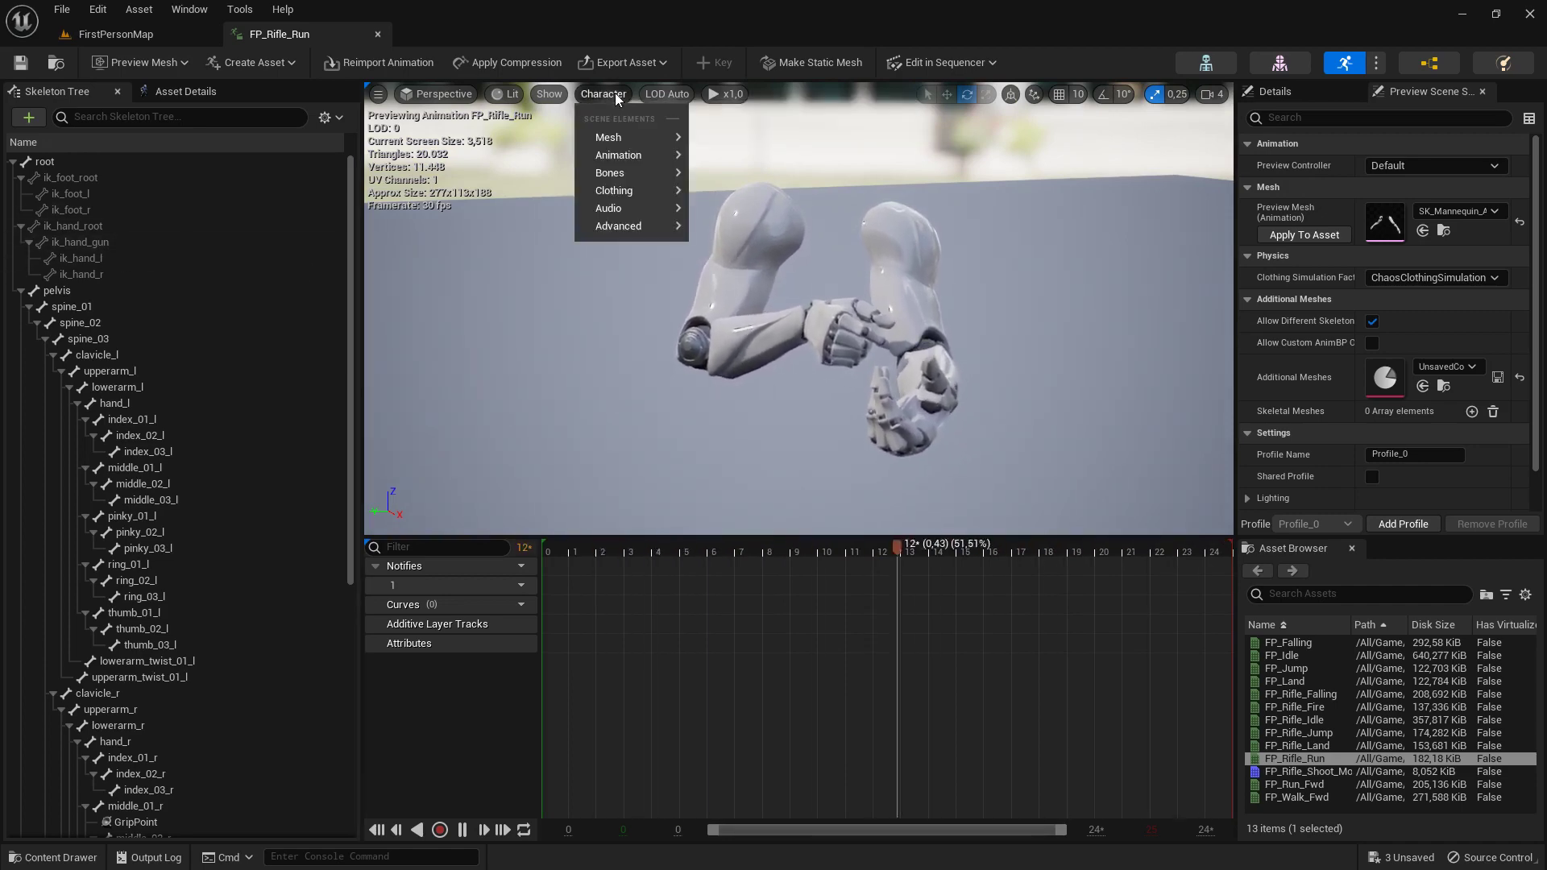
mouse_move(619, 175)
click(755, 294)
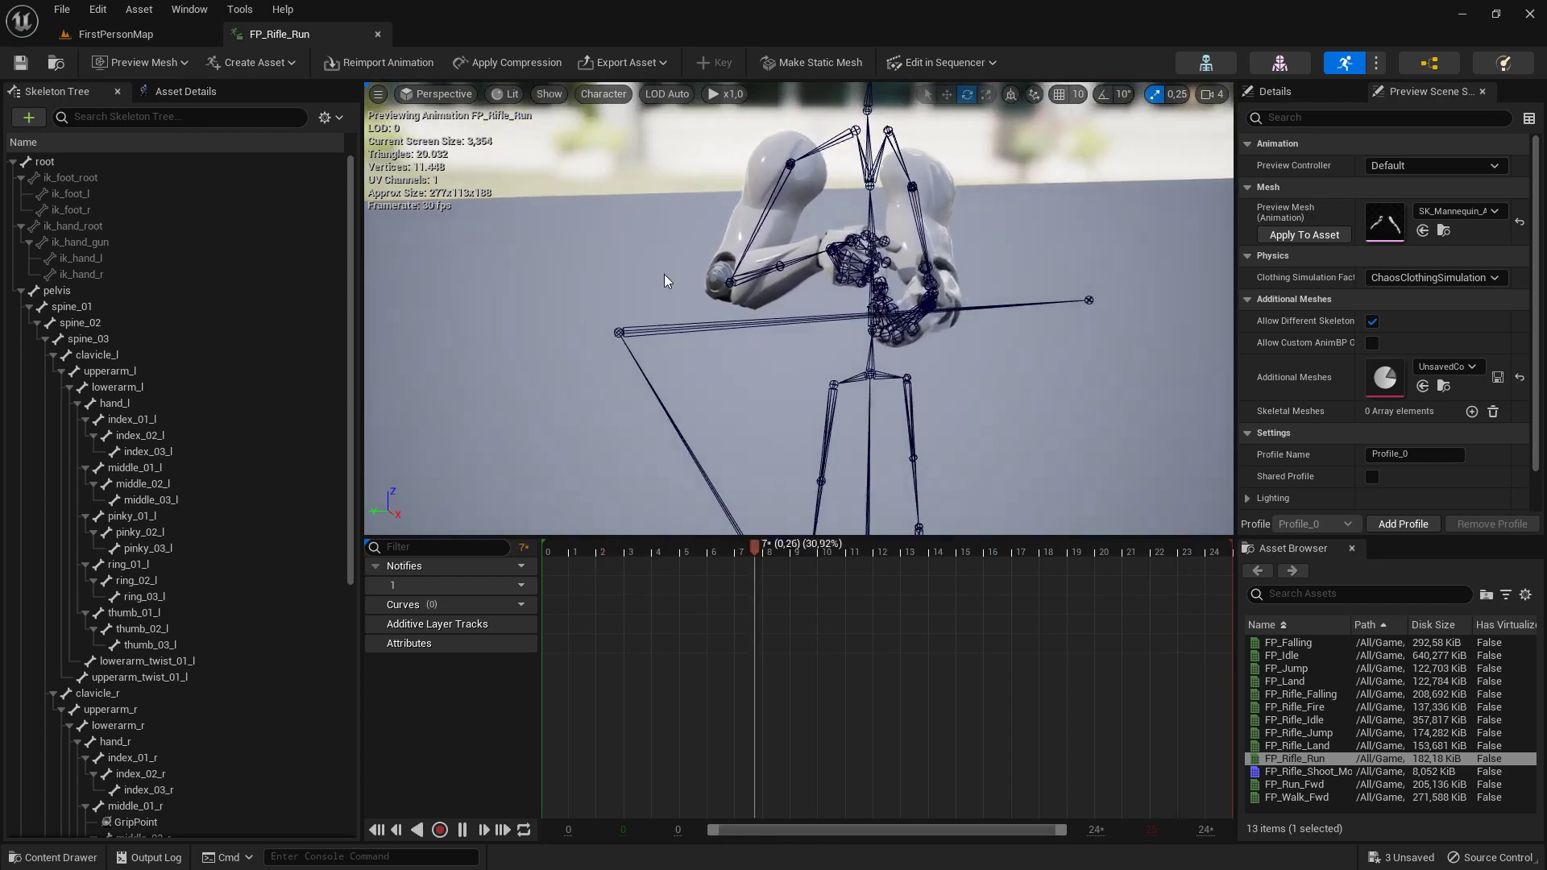
Step: Inspect the ik_hand_gun, ik_hand_l and ik_hand_r bones, then return to FirstPersonMap
click(91, 249)
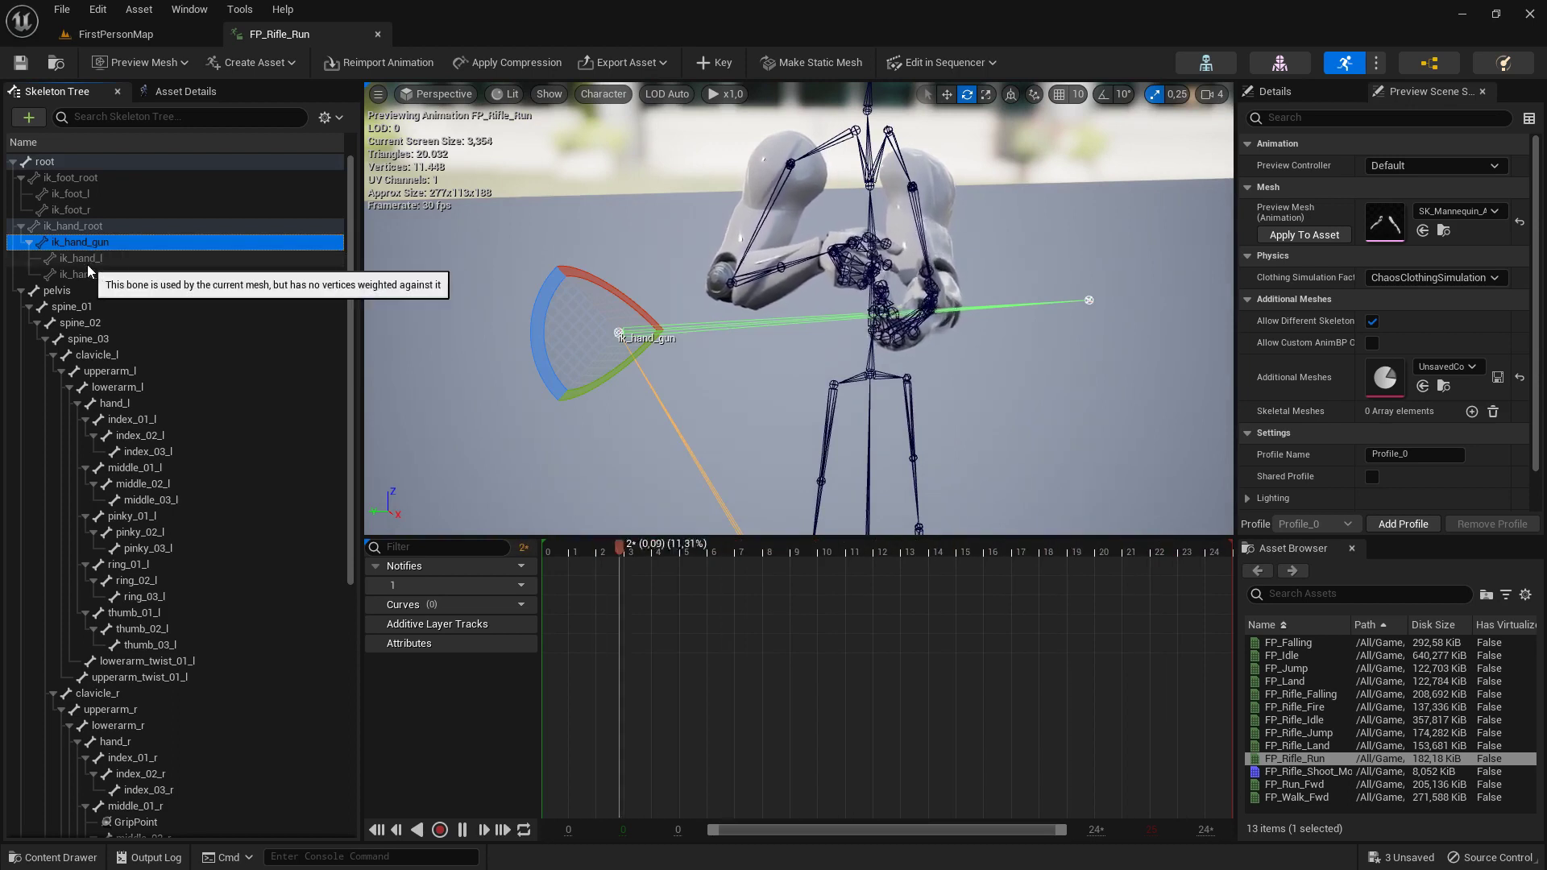
click(89, 259)
click(90, 275)
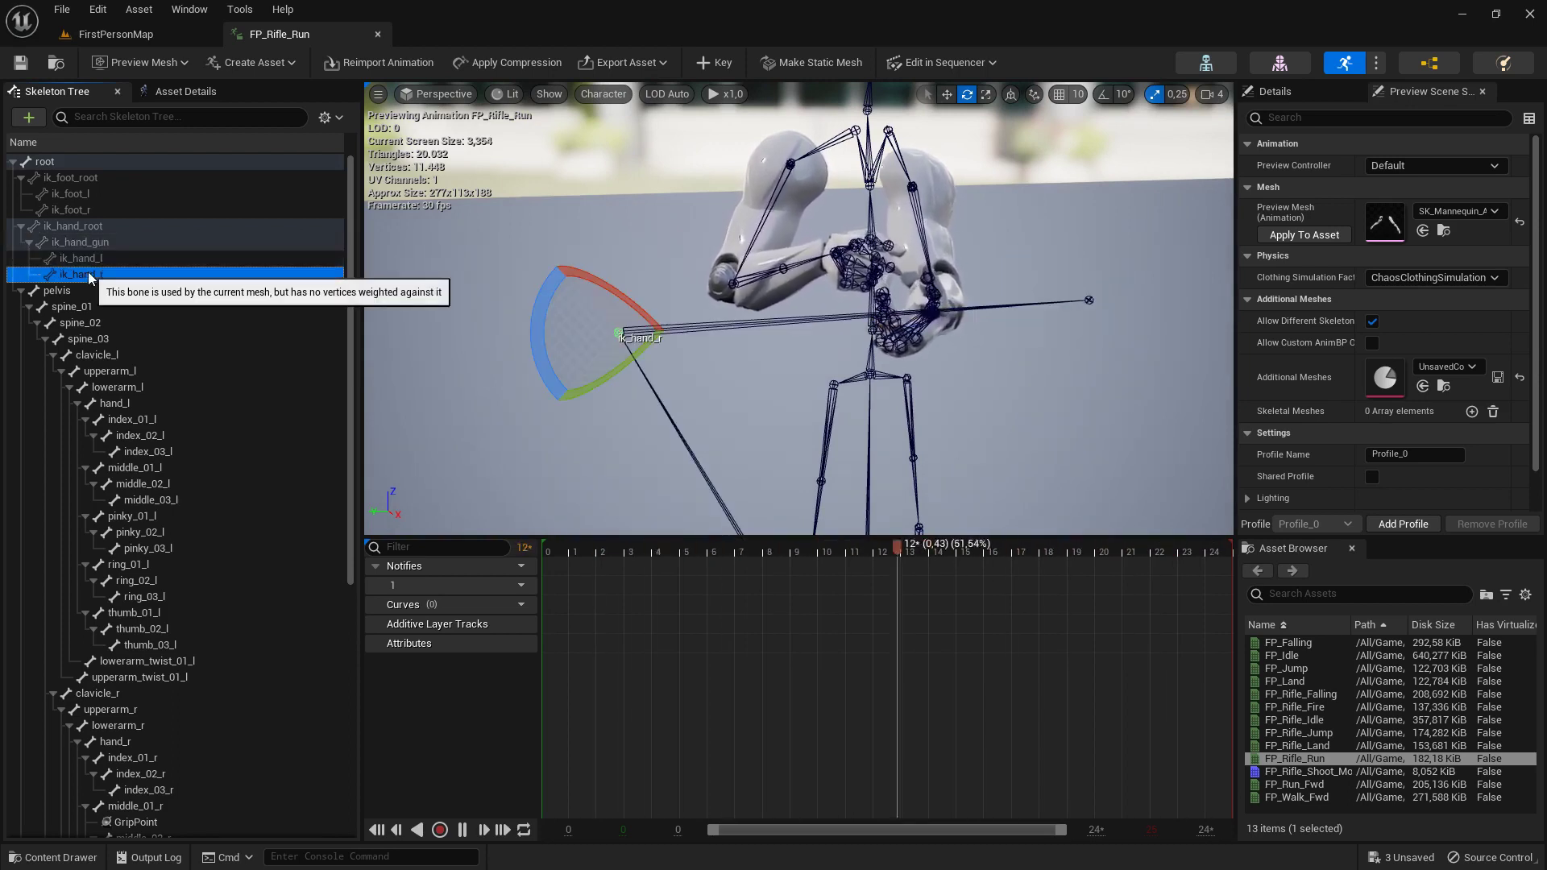
click(310, 242)
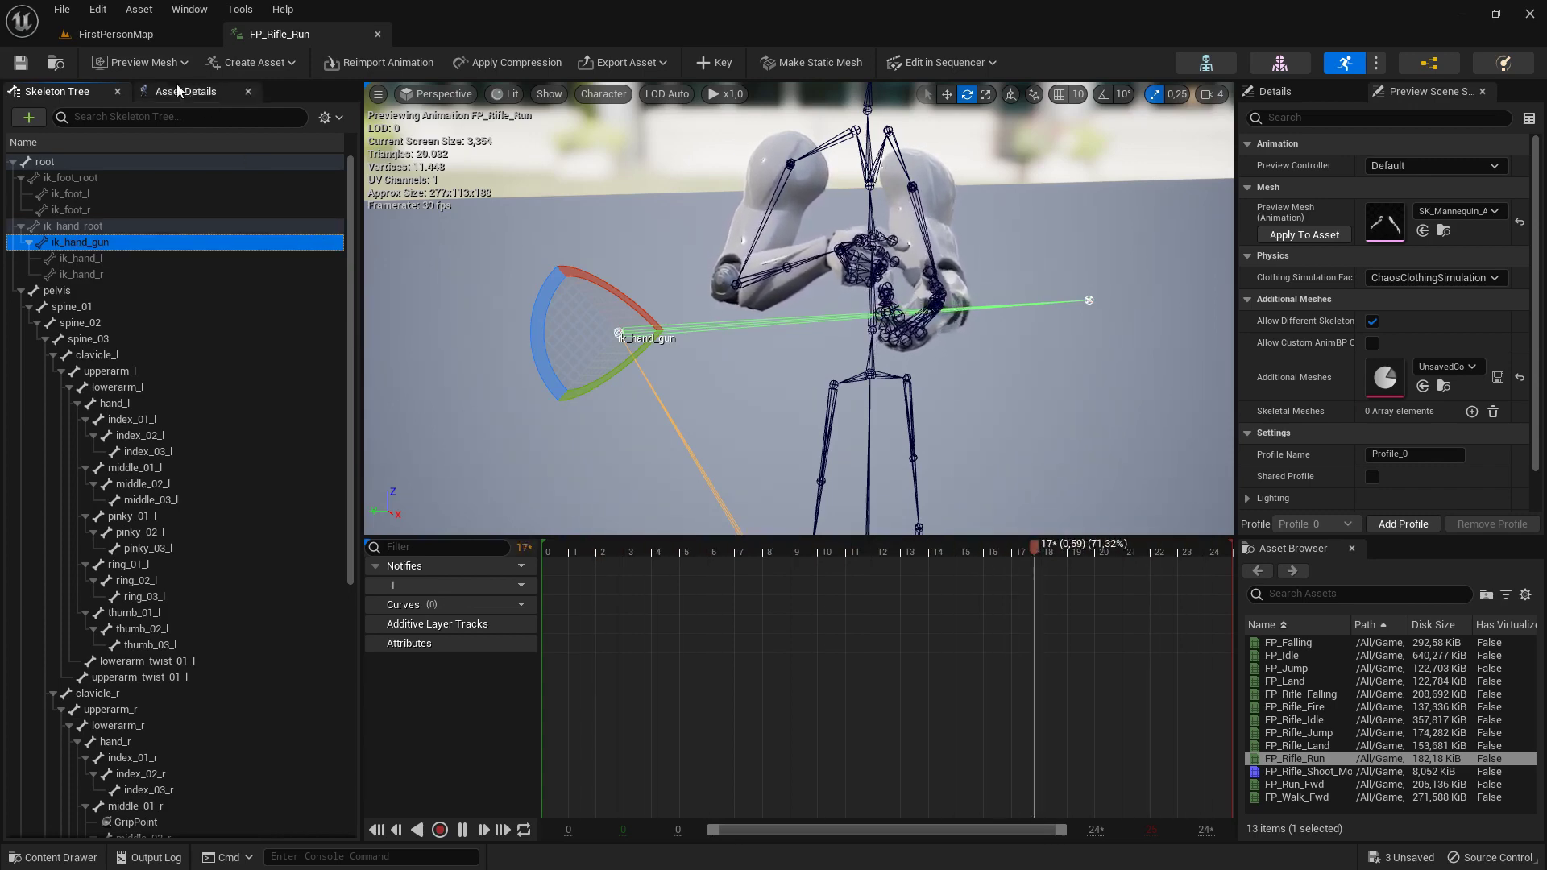
click(115, 33)
right_drag(470, 325, 468, 329)
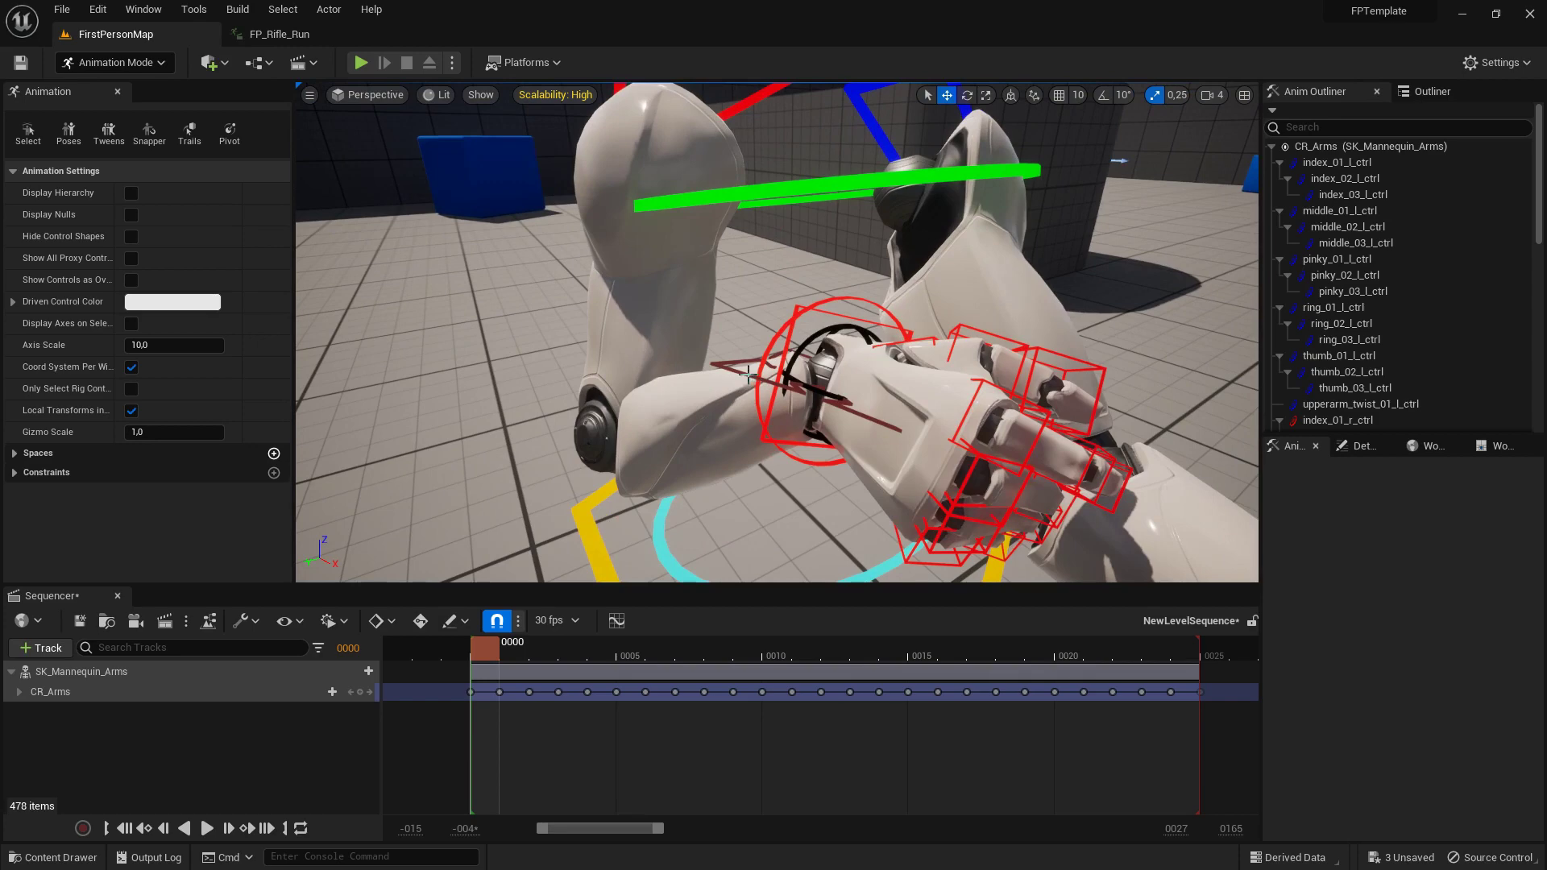
click(747, 373)
click(814, 335)
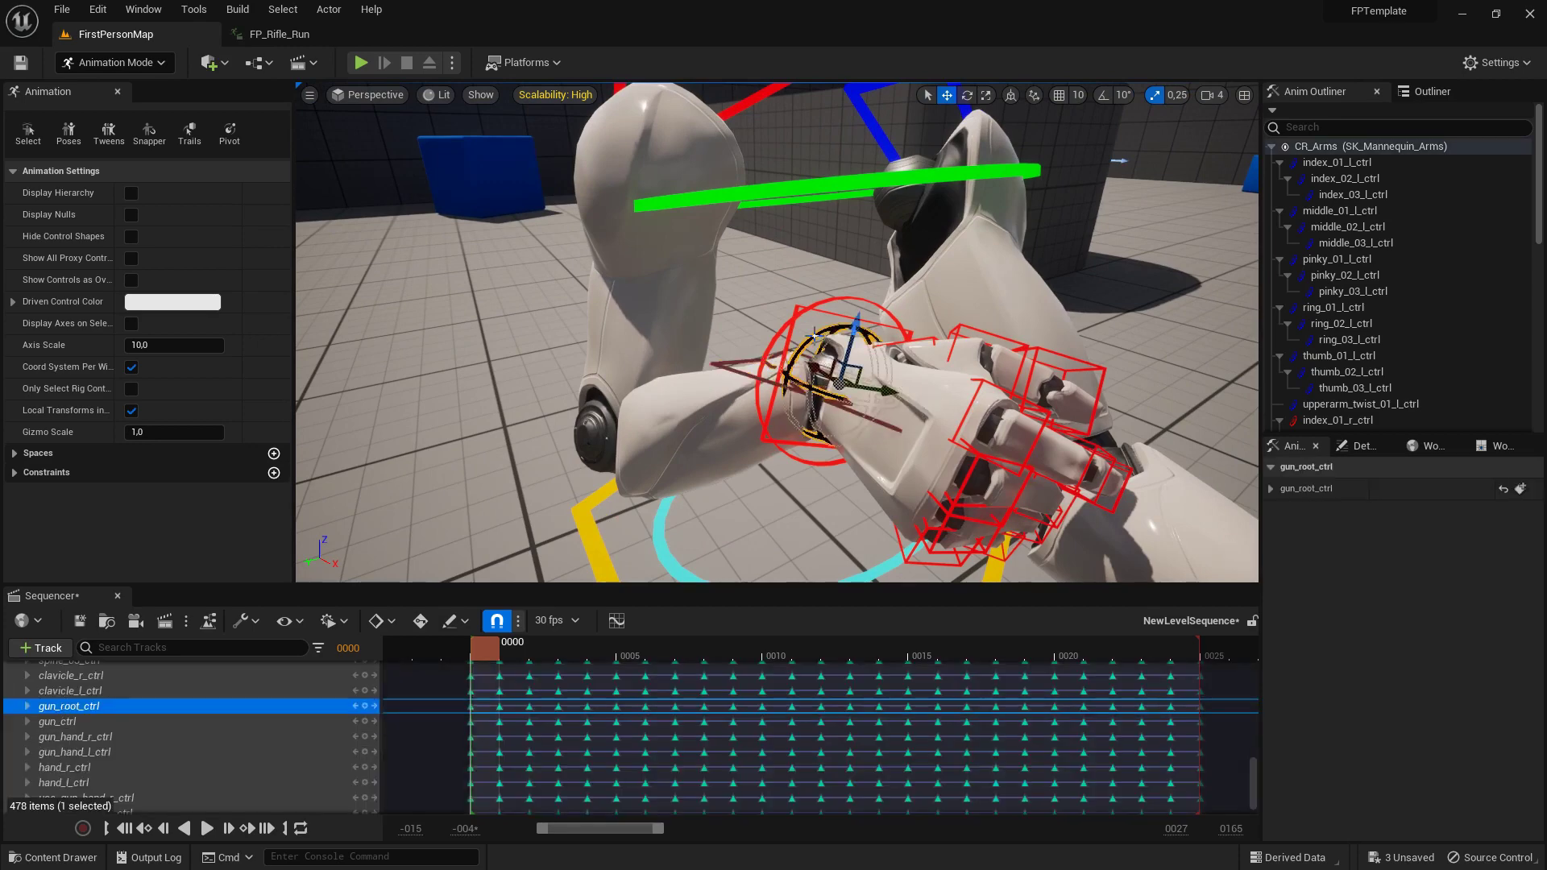
right_drag(813, 335, 882, 364)
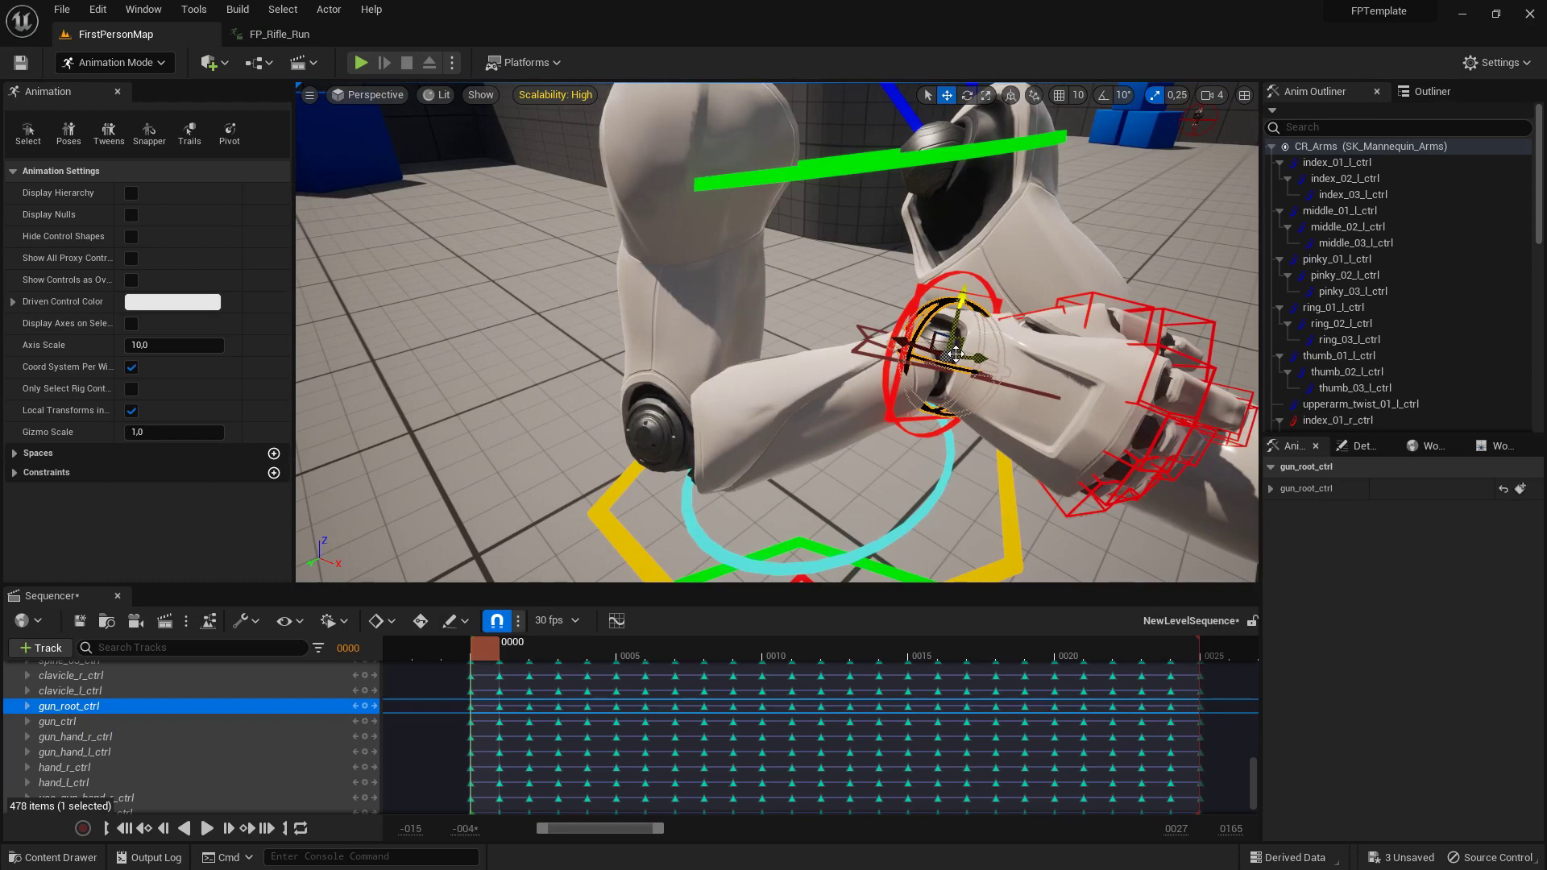
right_drag(955, 353, 966, 361)
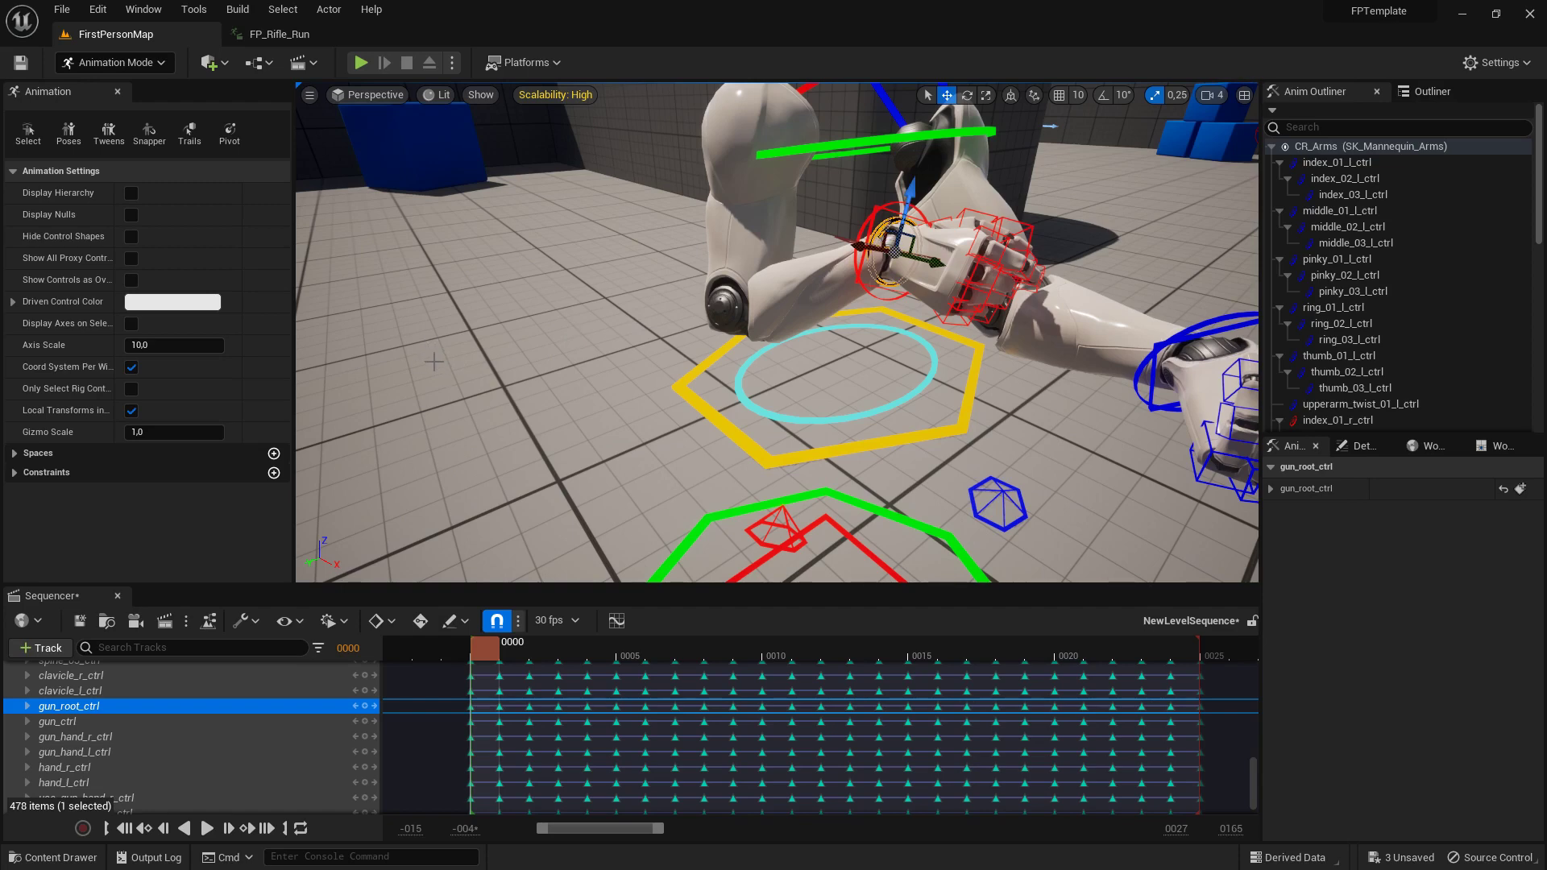
right_drag(434, 361, 473, 284)
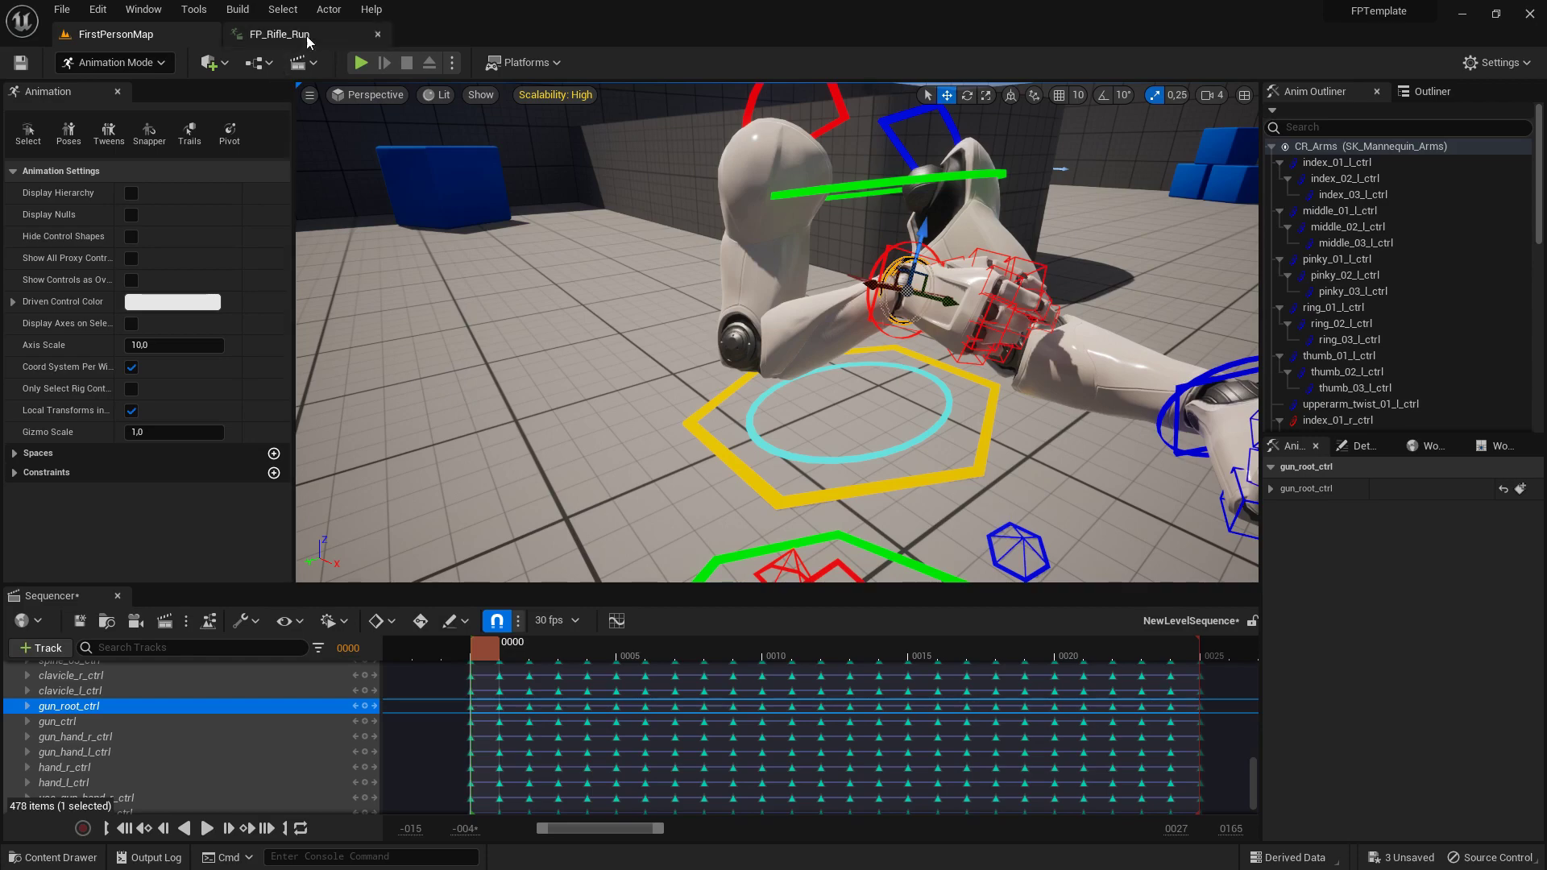
Step: Close the FP_Rifle_Run animation editor tab
click(282, 34)
click(164, 37)
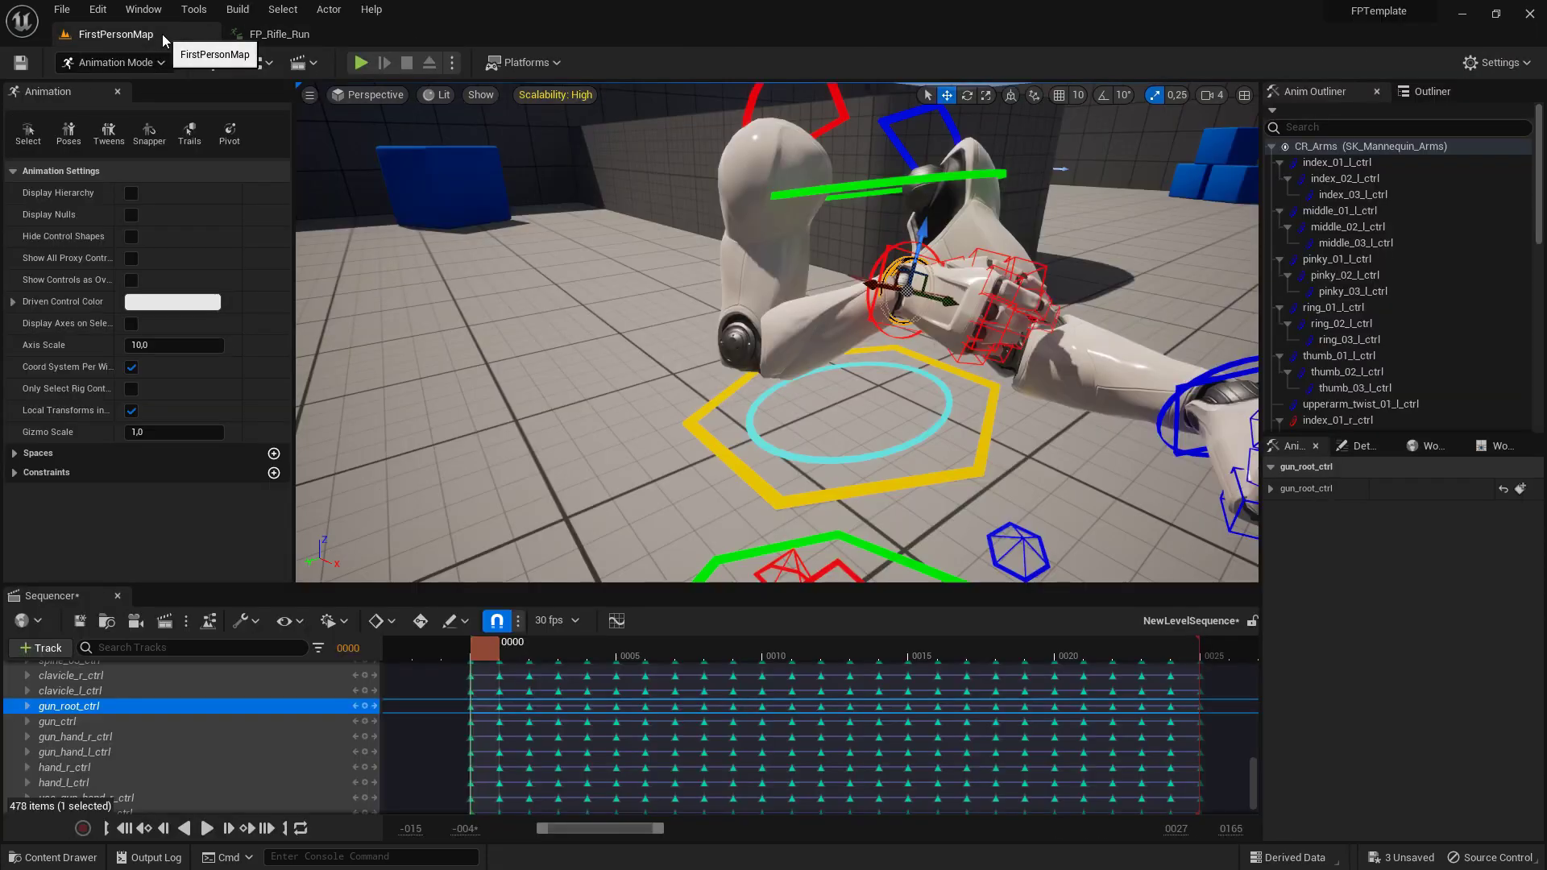
click(323, 35)
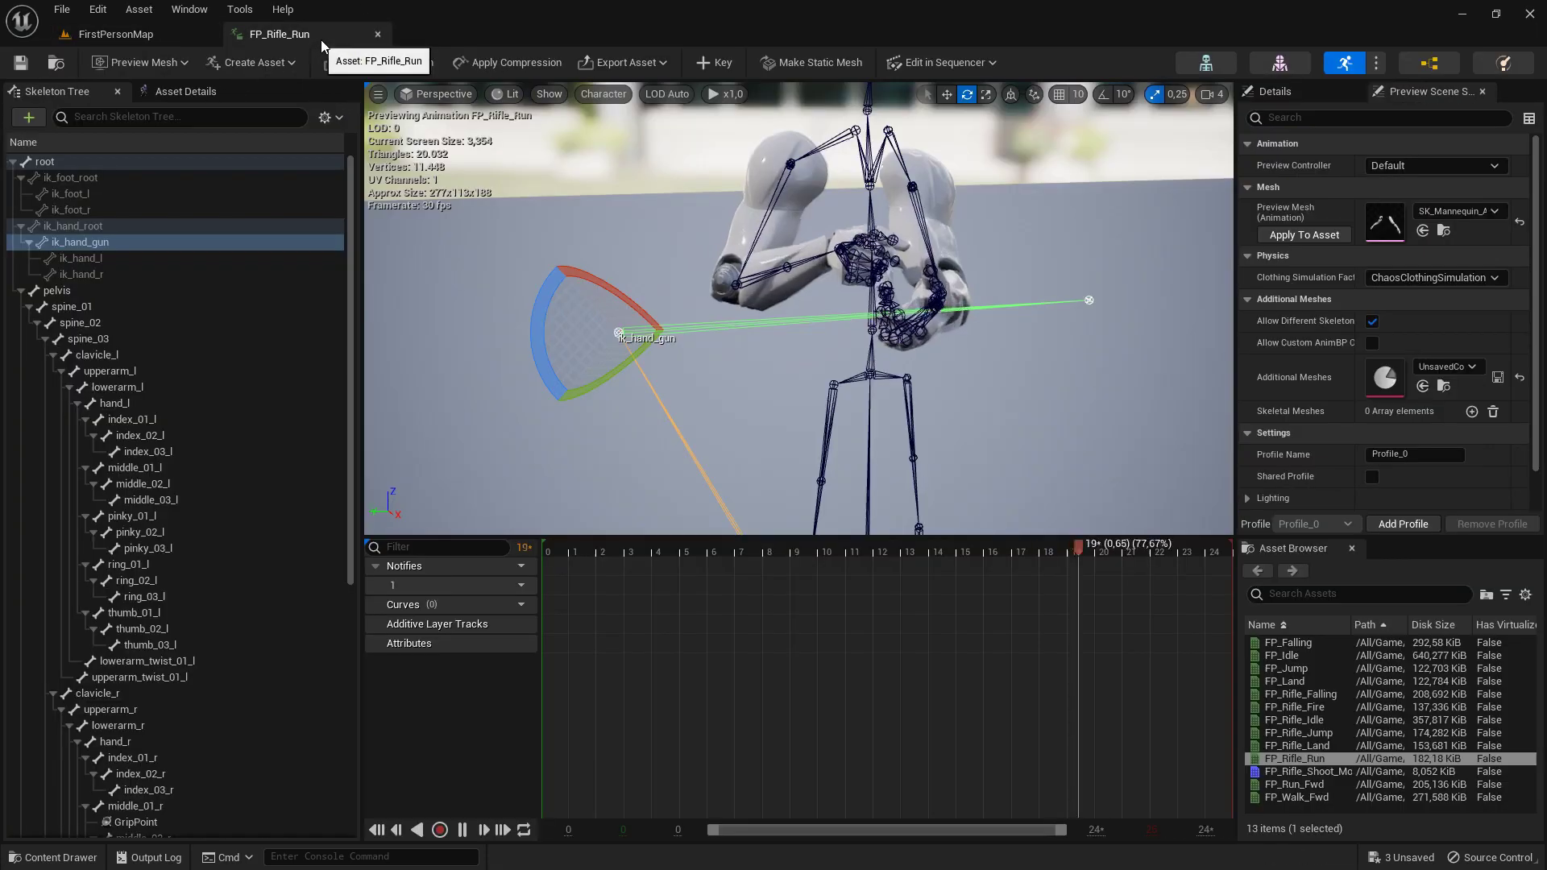
click(377, 34)
Step: Open AS_ReloadEmpty from CustomizableArmsAnims/Animations/AnimSequences/Mannequin/ForUseWithBothRifles
click(53, 857)
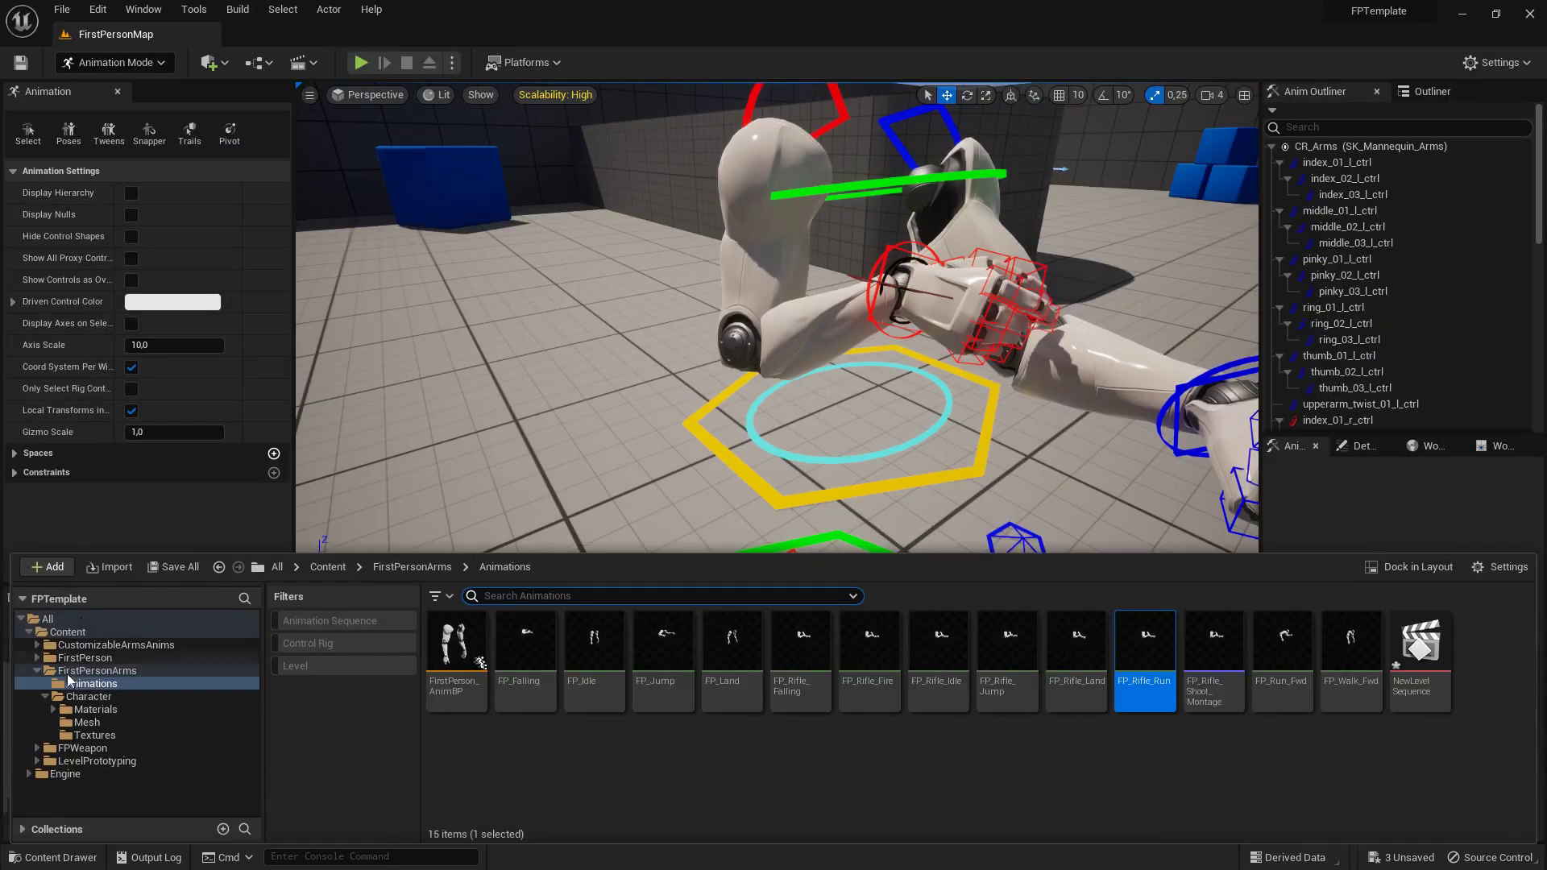
click(105, 644)
click(37, 645)
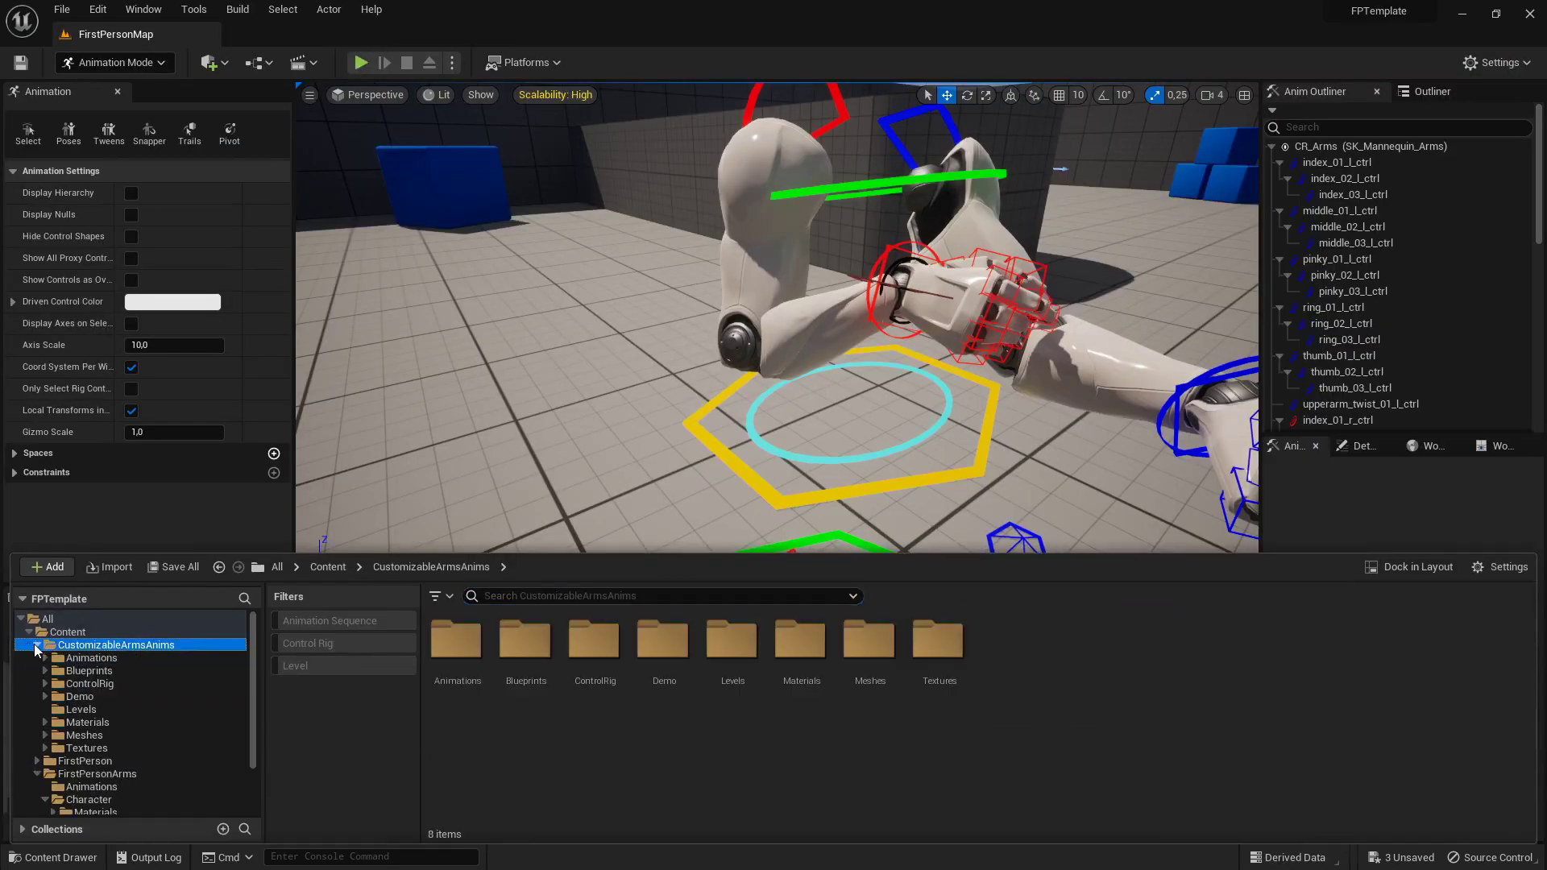
click(75, 660)
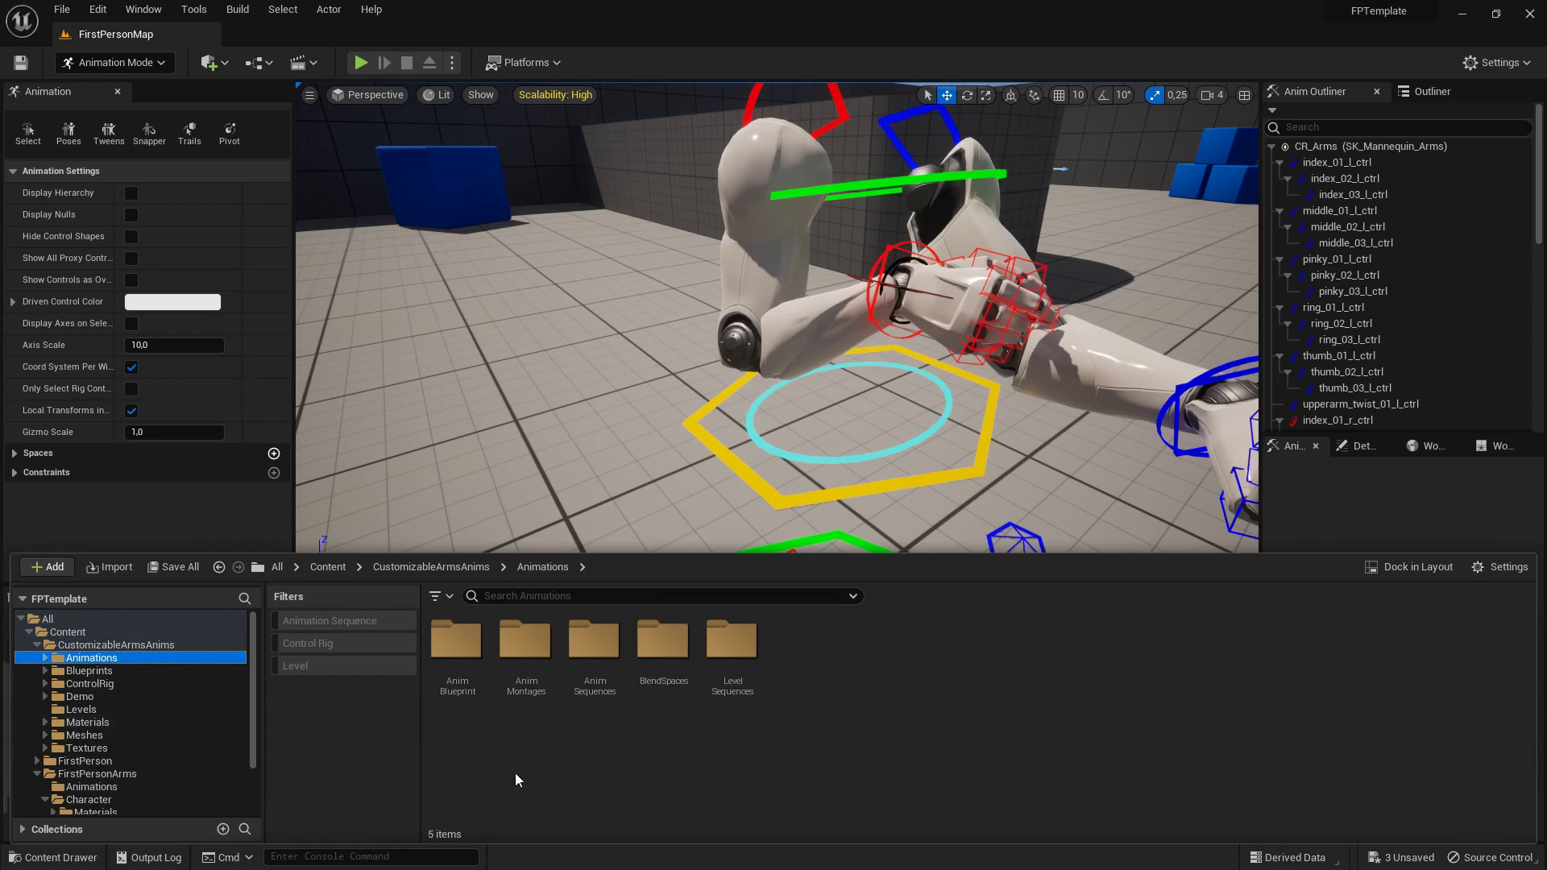
double_click(595, 645)
double_click(455, 642)
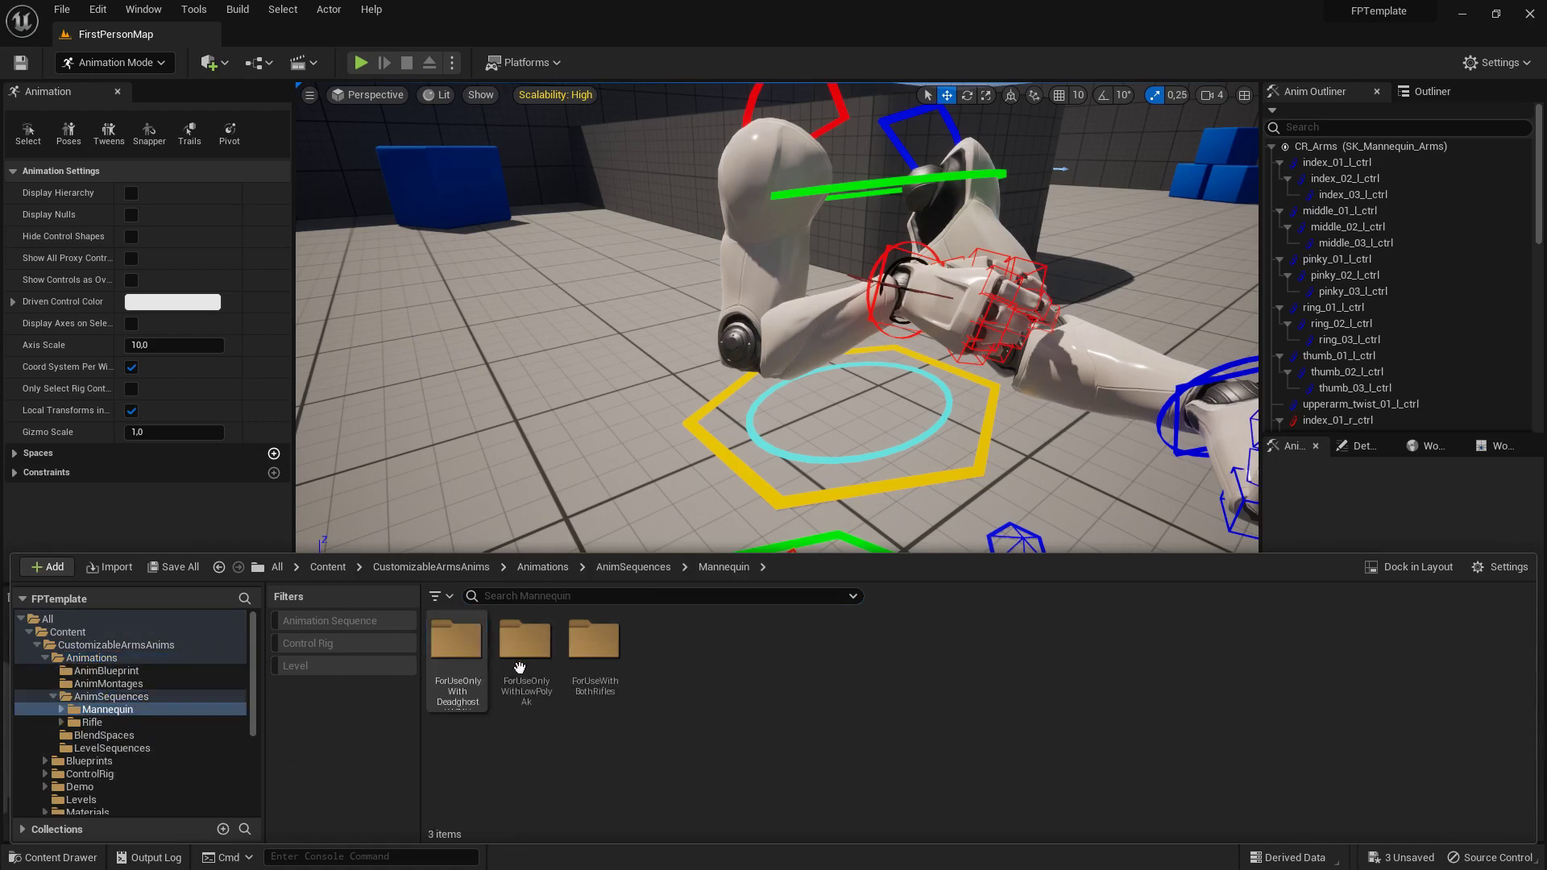
double_click(597, 641)
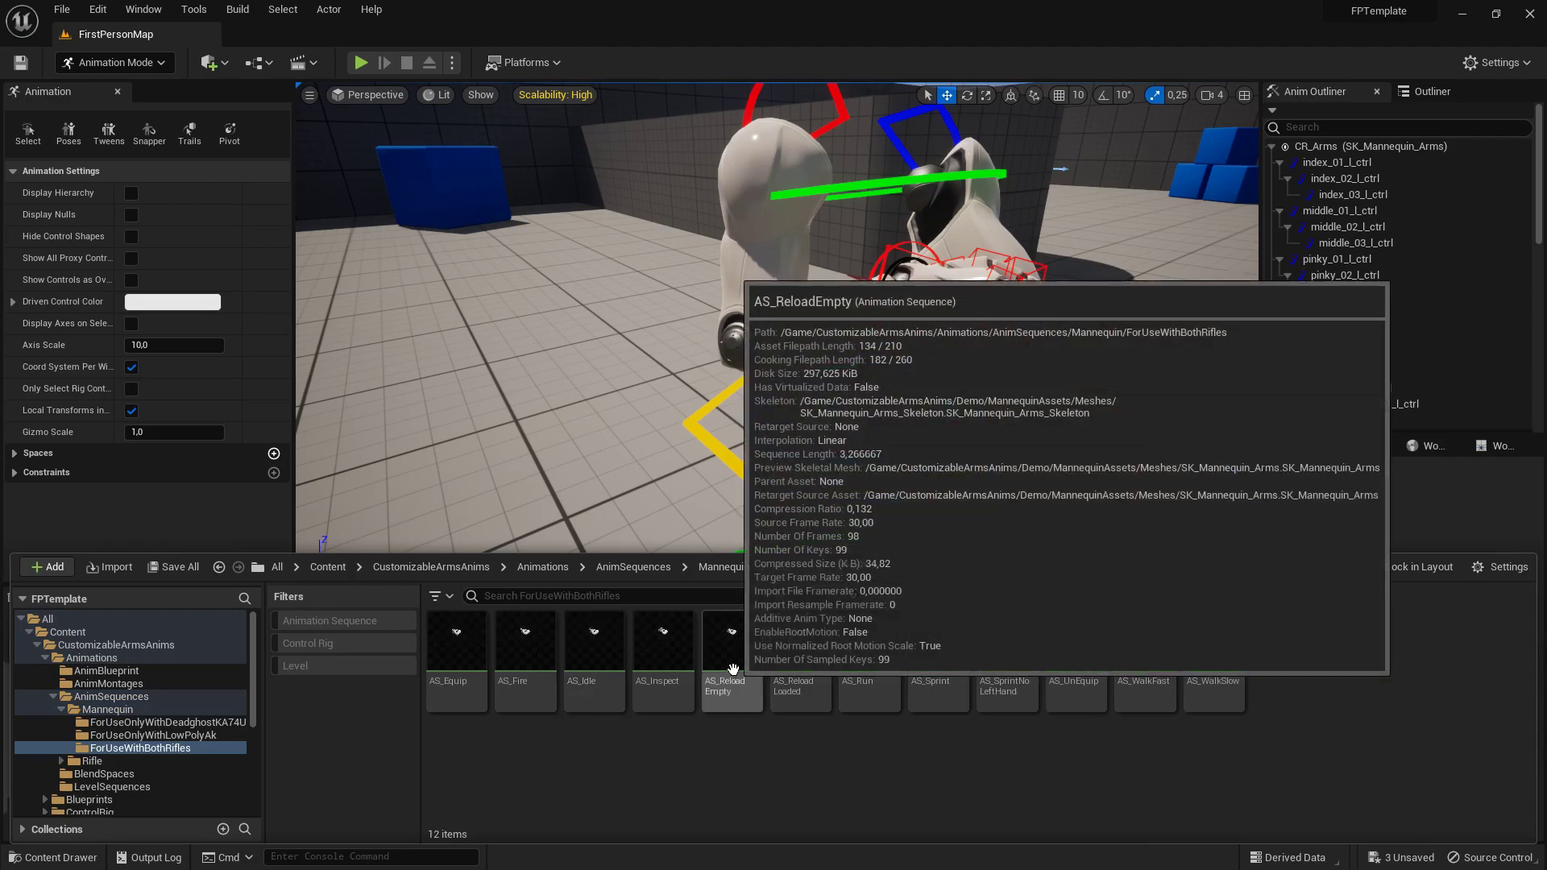
click(733, 668)
double_click(732, 669)
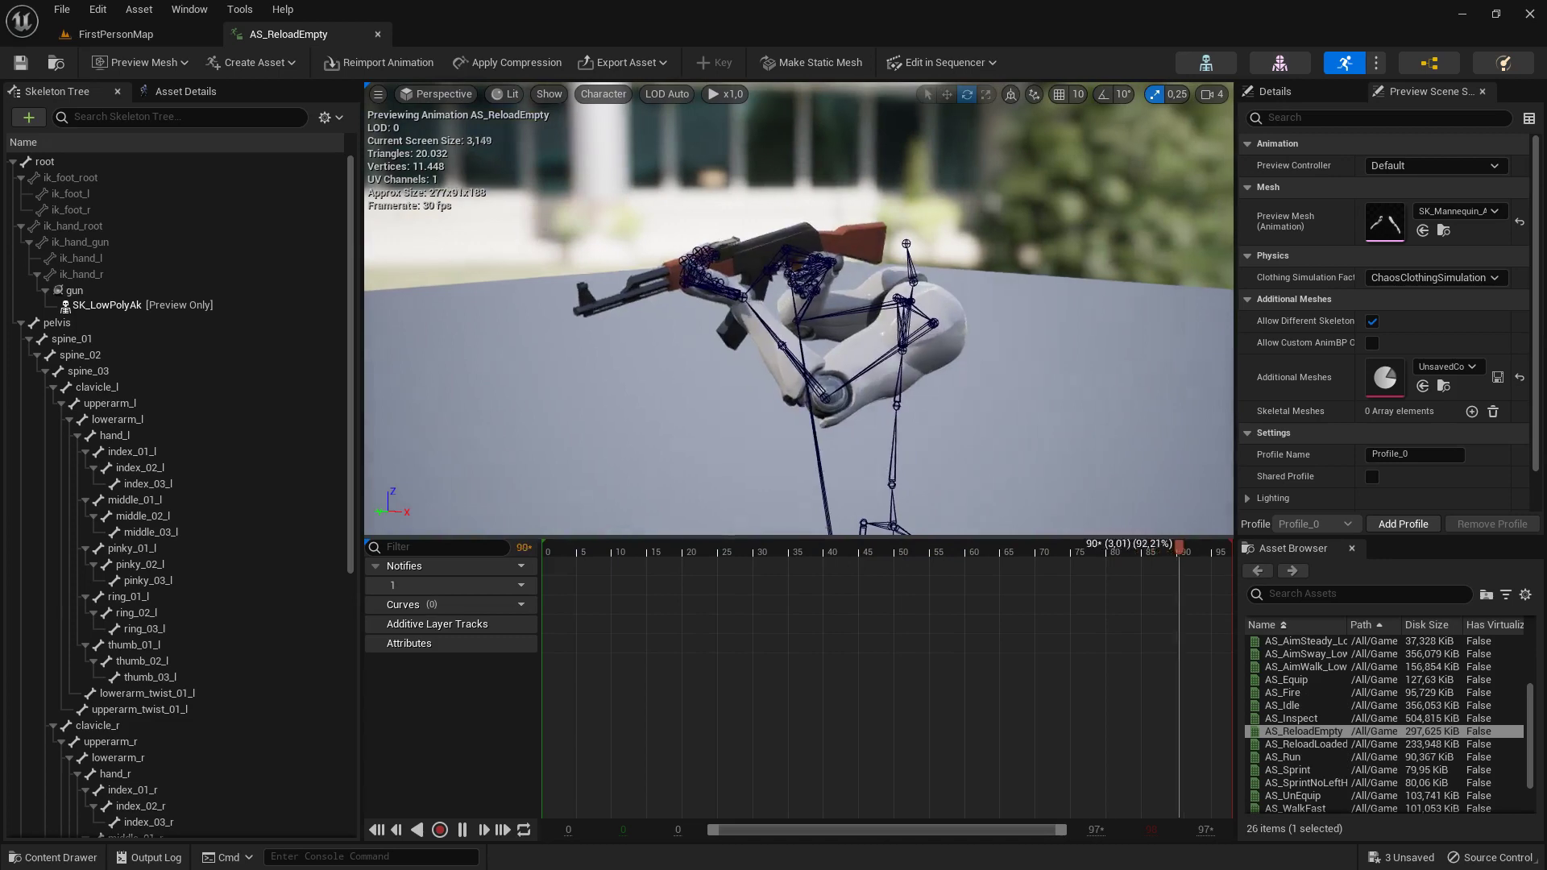
Step: Pause the reload at frame 46, select ik_hand_gun, and switch to translate for a closer view
drag(681, 551, 870, 549)
drag(649, 413, 623, 367)
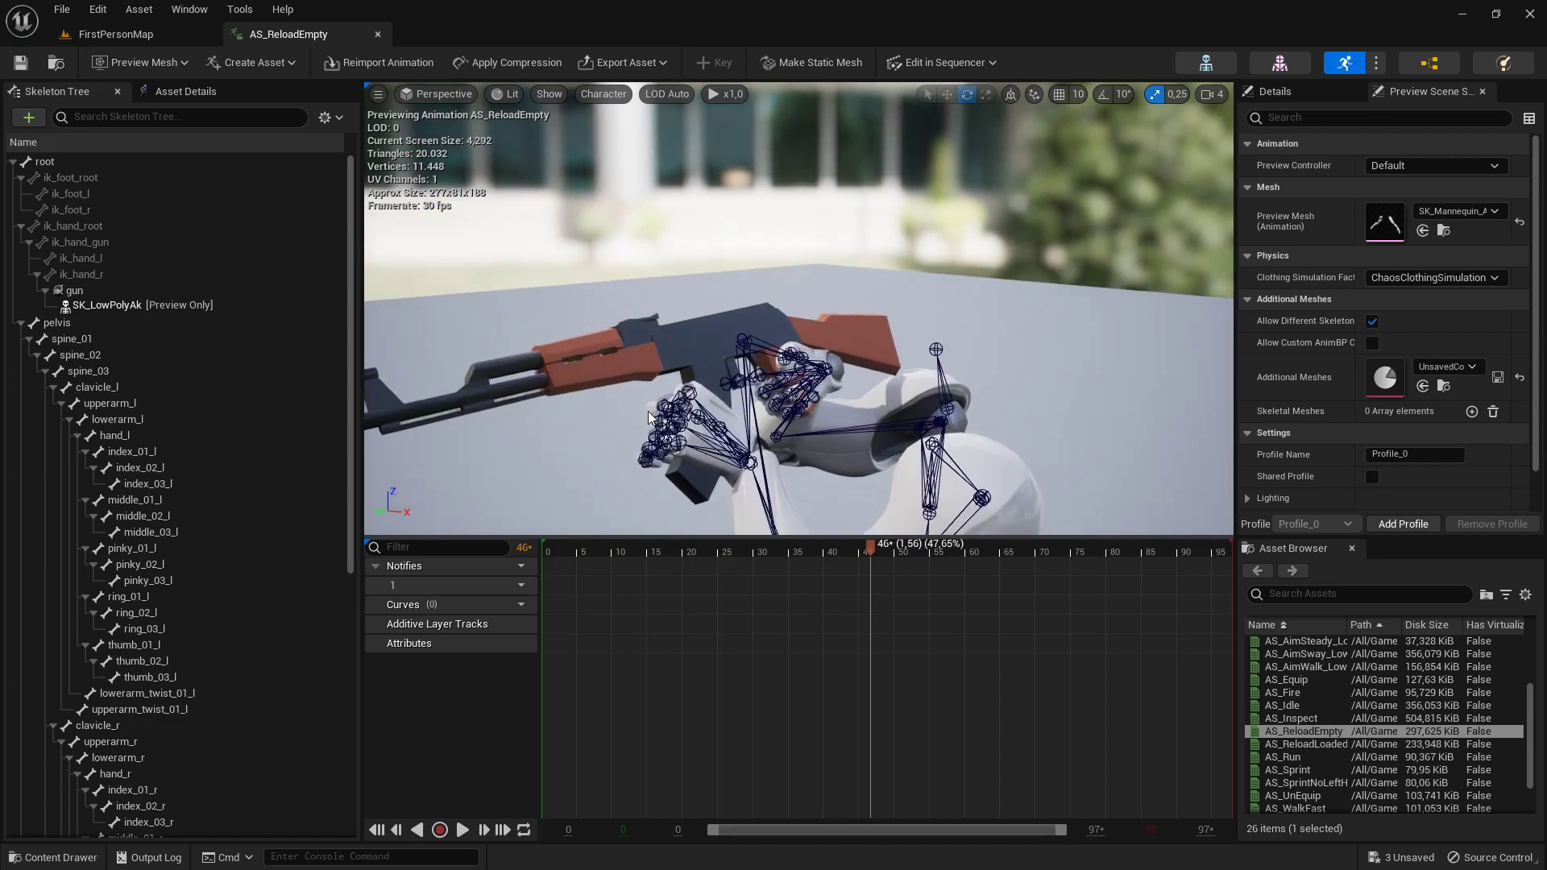
click(105, 242)
middle_drag(745, 422, 657, 418)
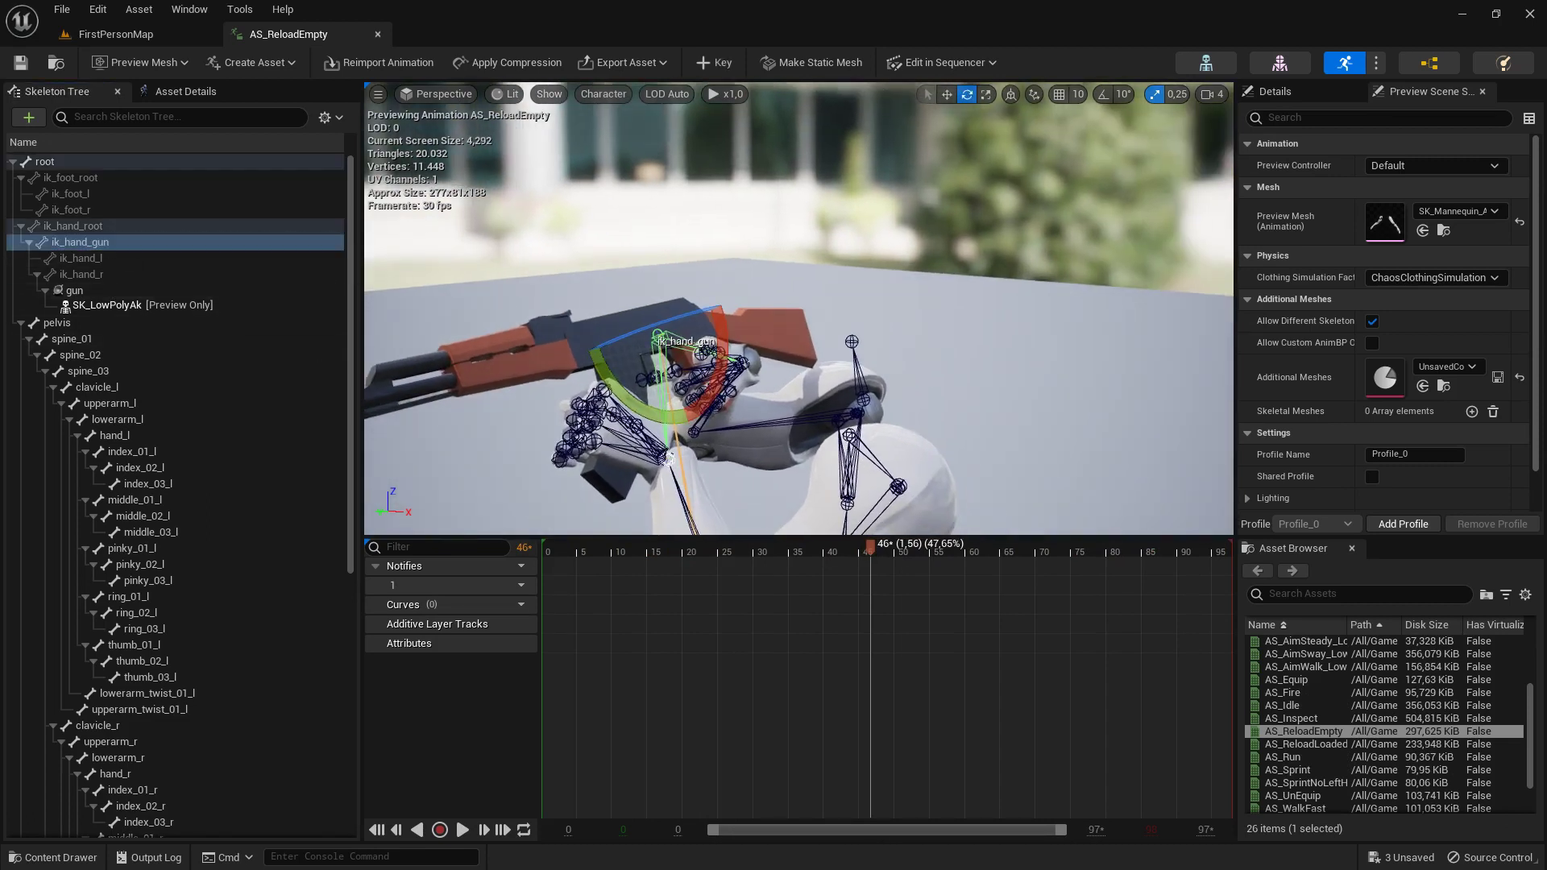
click(946, 94)
right_drag(900, 274, 882, 268)
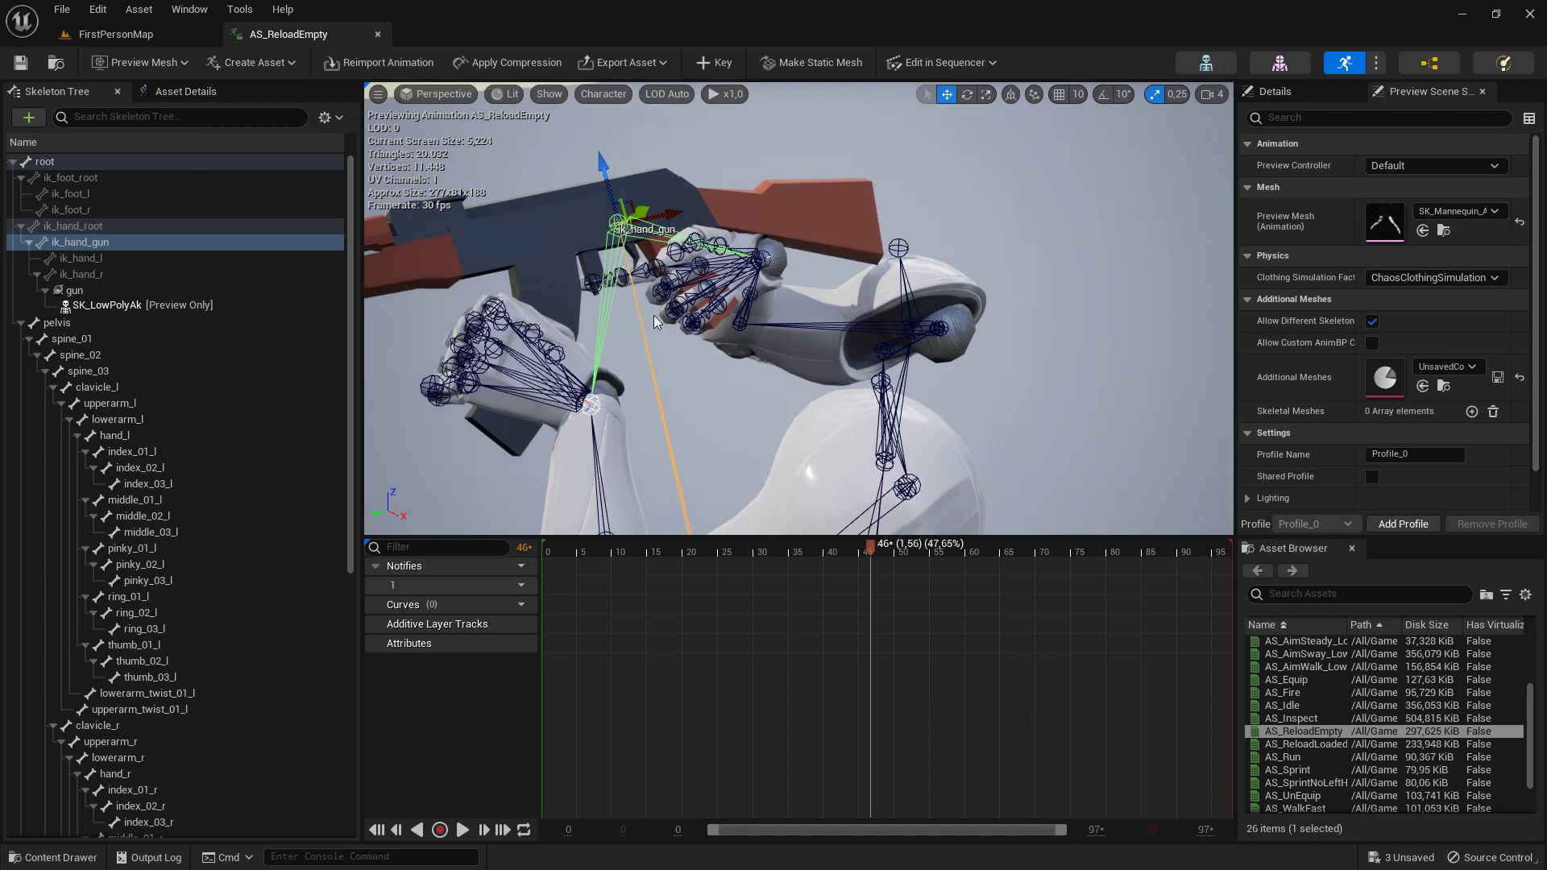
Step: Play the reload while selecting ik_hand_l, ik_hand_r and ik_hand_gun, pausing at frame 15
click(122, 262)
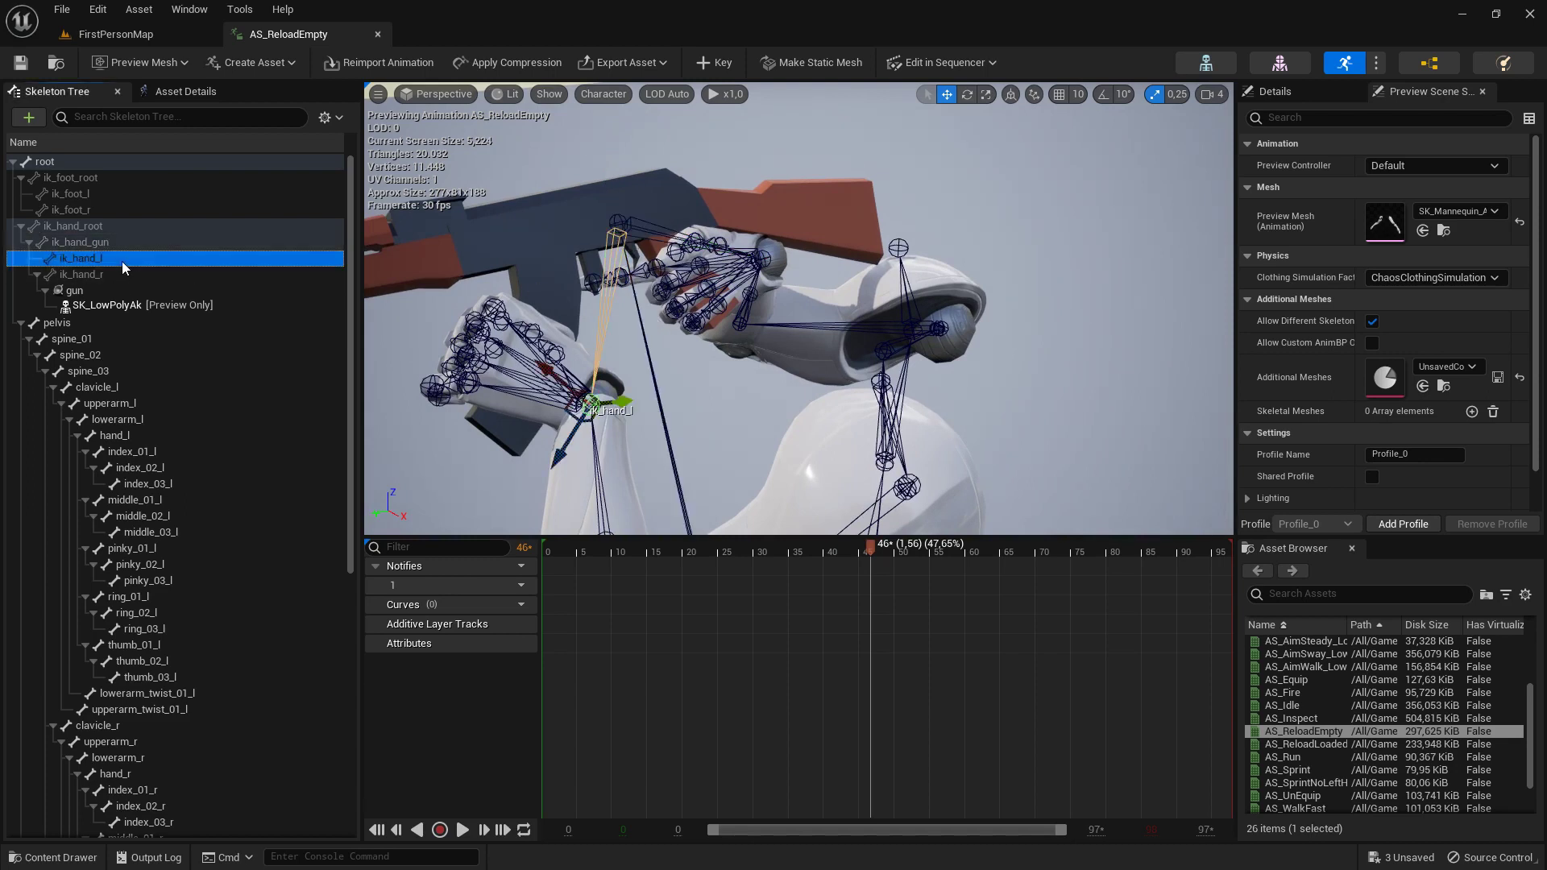
click(461, 830)
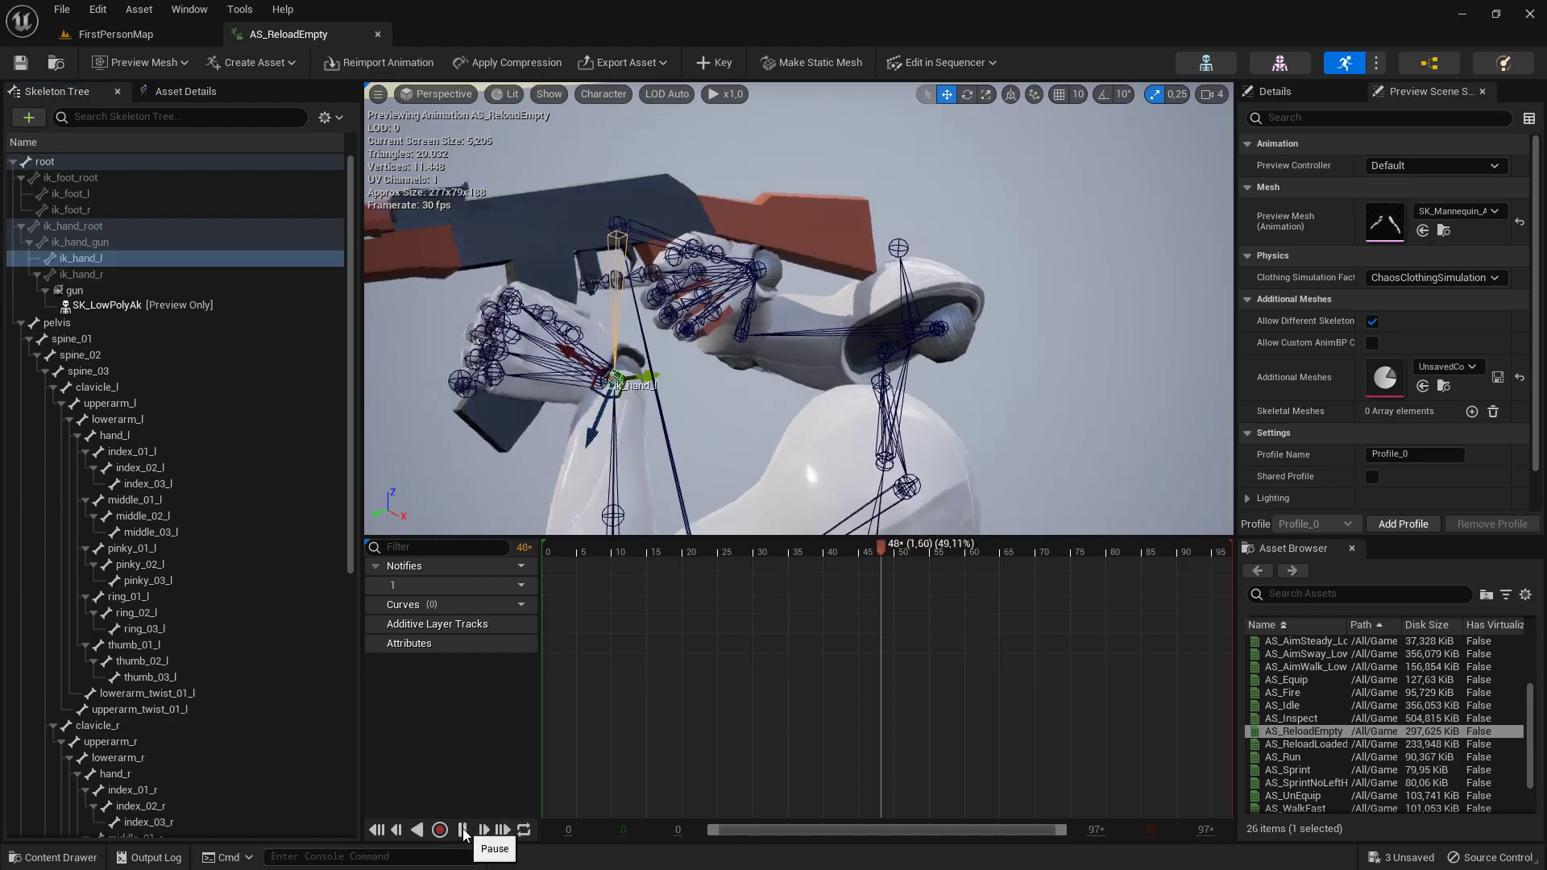
click(101, 274)
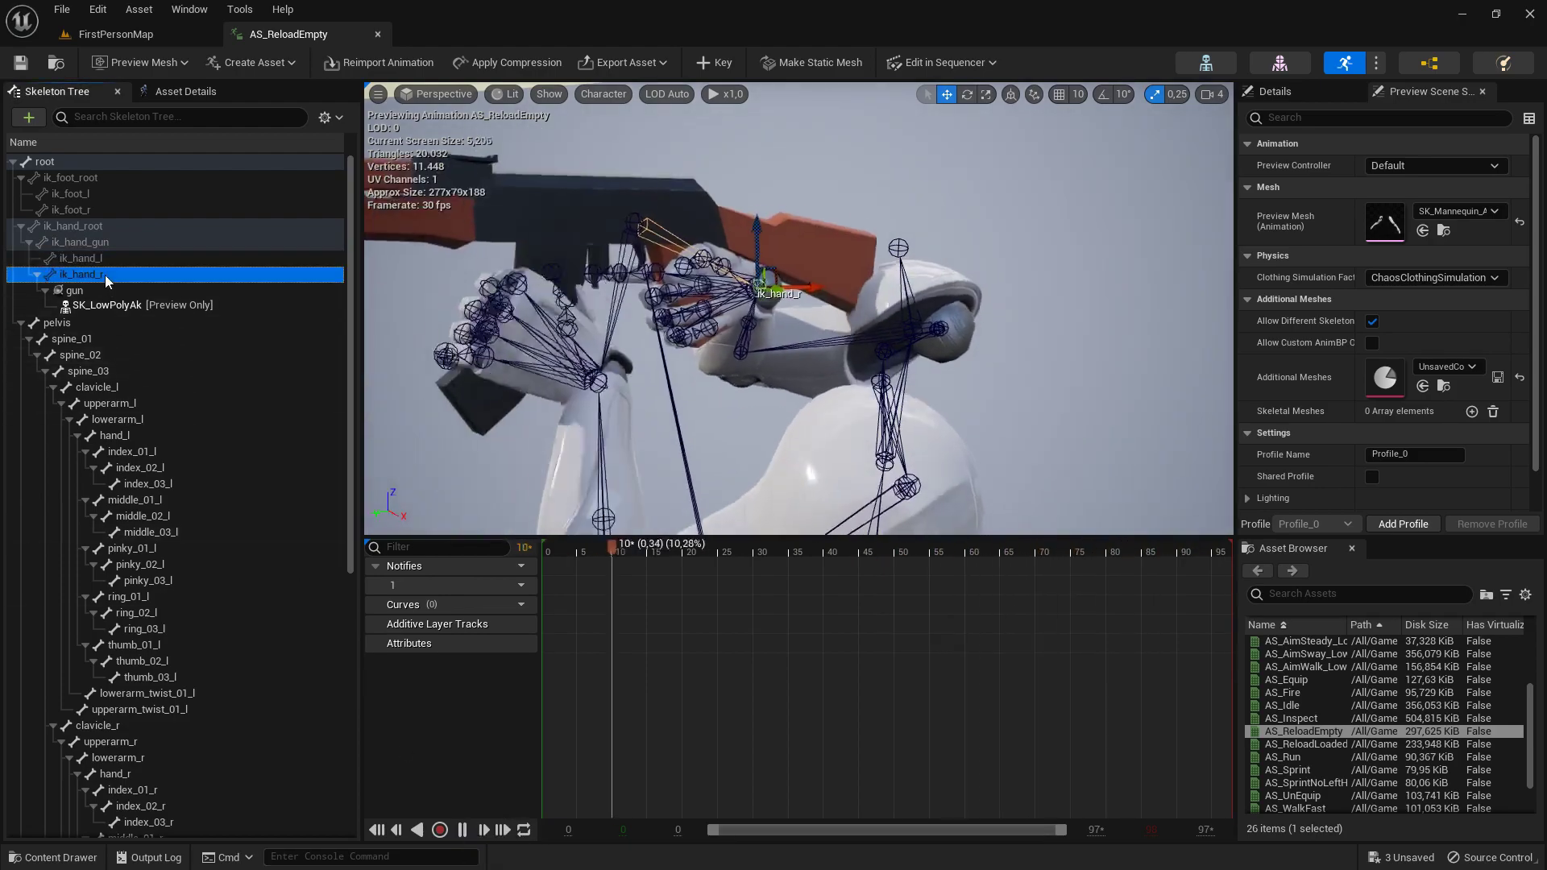
click(101, 244)
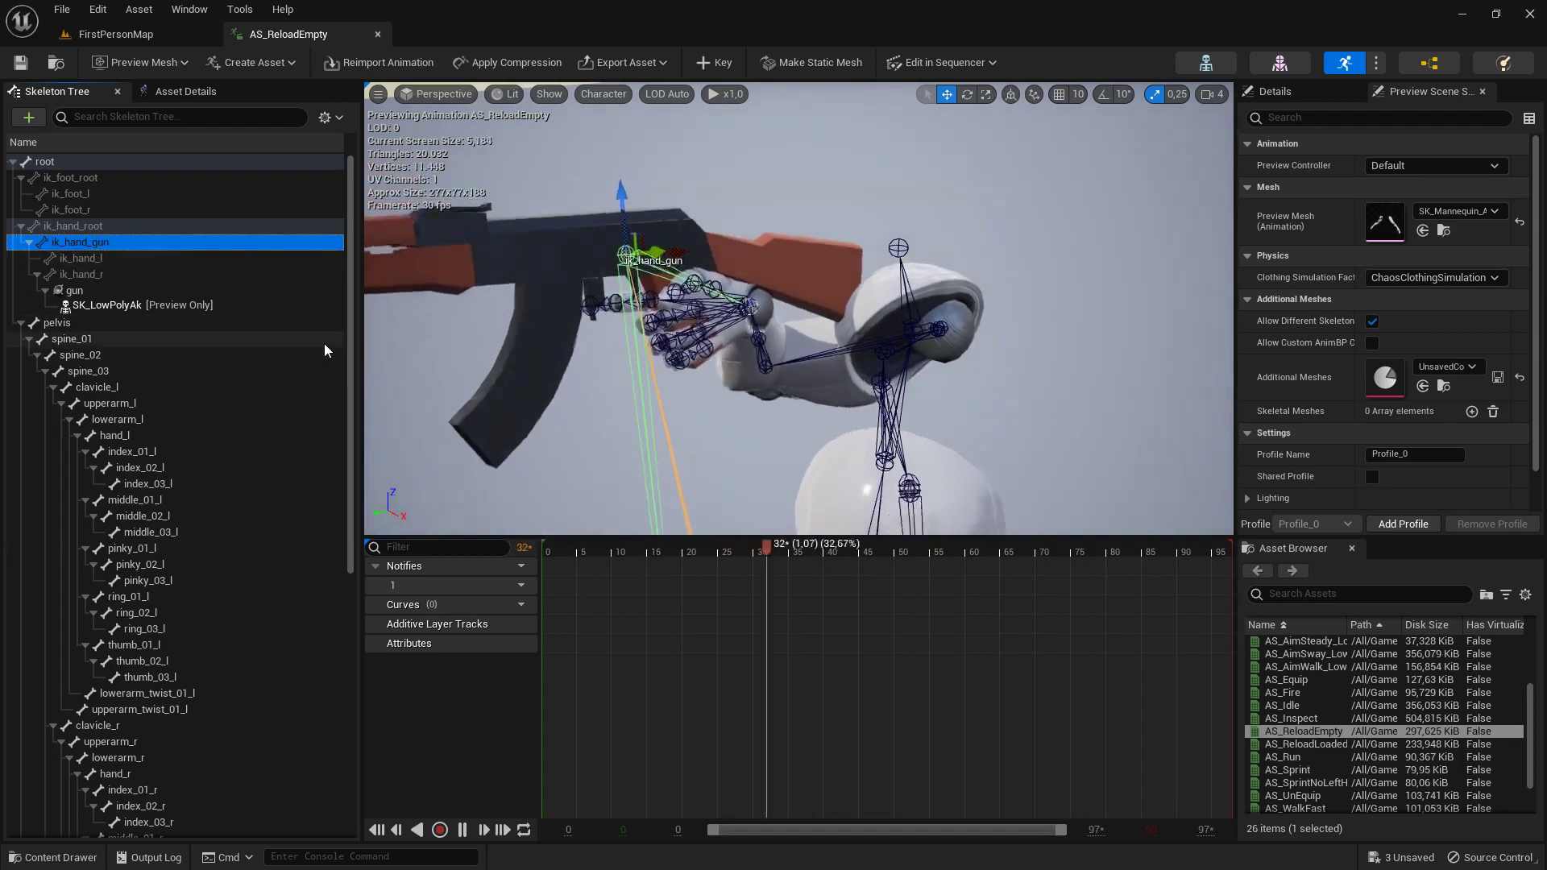
click(465, 830)
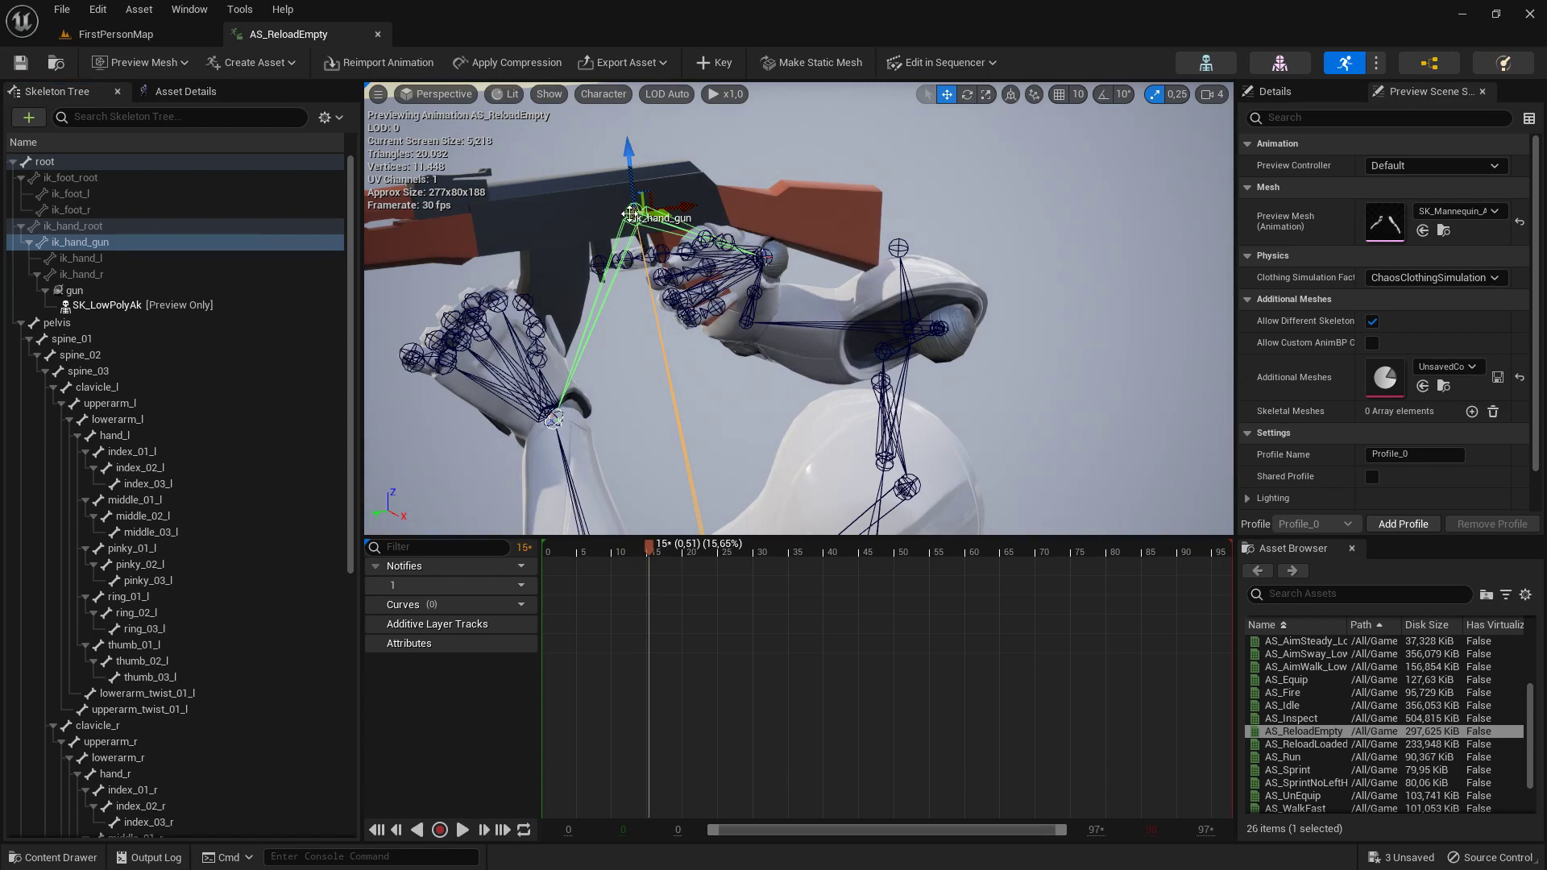
right_drag(653, 327, 598, 169)
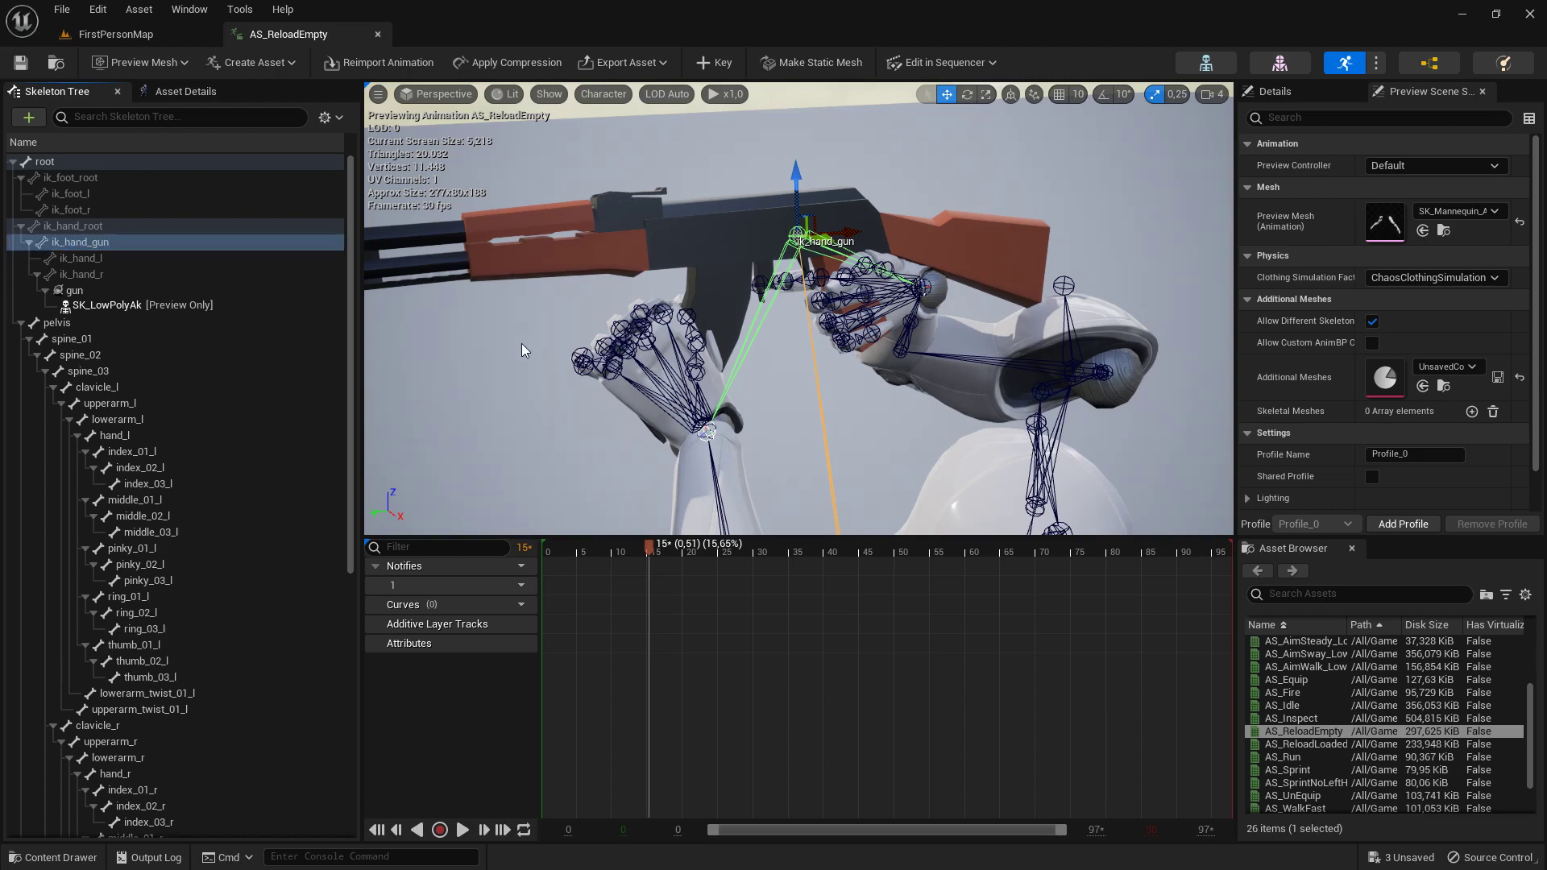
Step: Open CR_Arms from the ControlRig/Mannequin folder via the Content Drawer (Ctrl+Space)
key(ctrl+space)
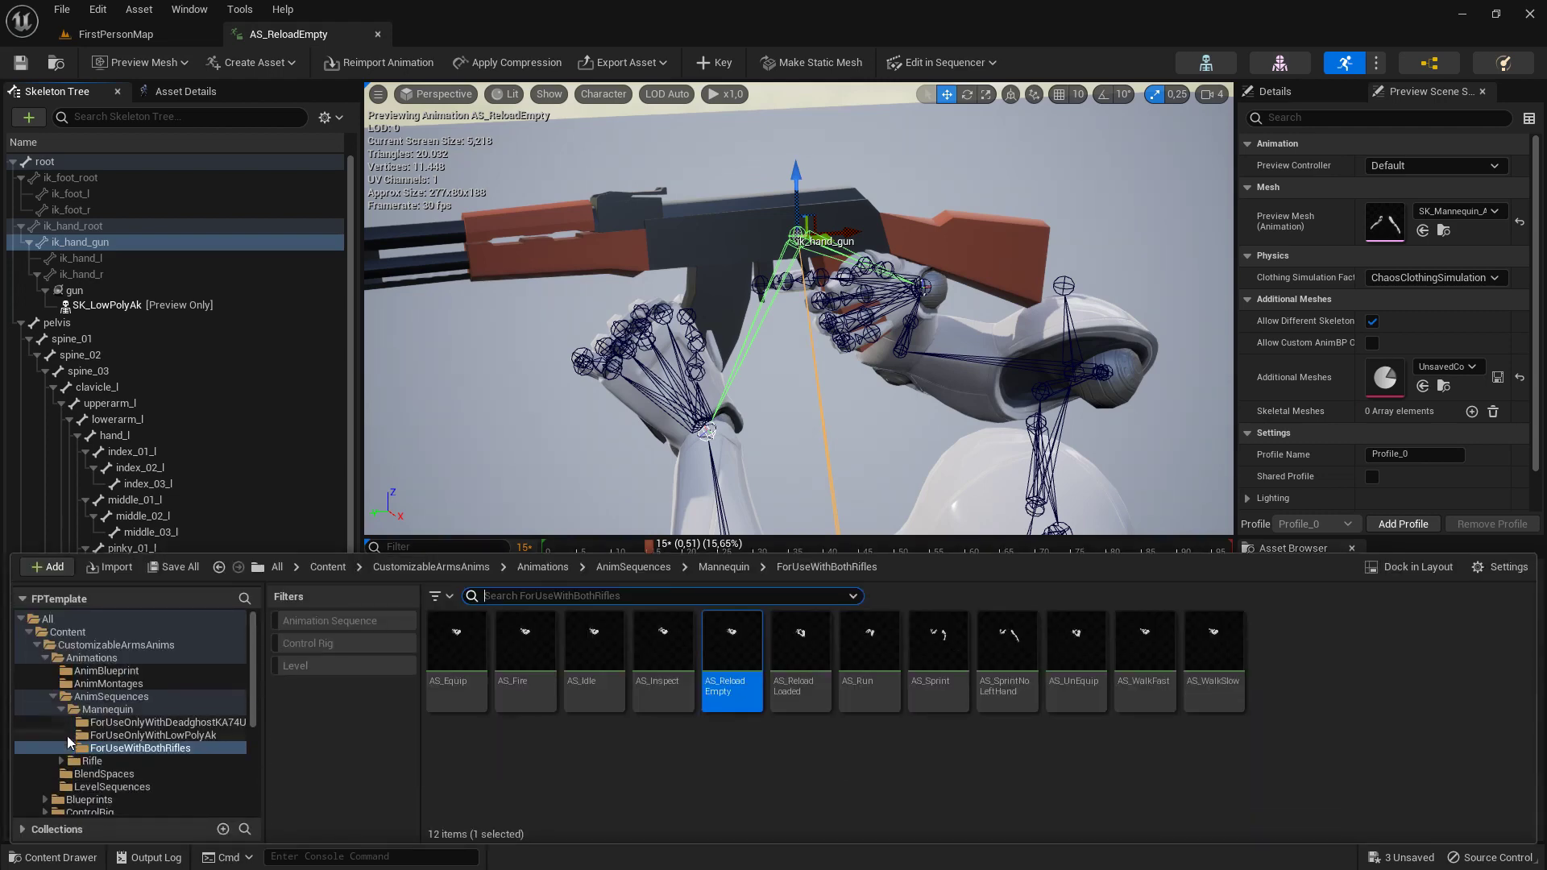
scroll(70, 724, down, 2)
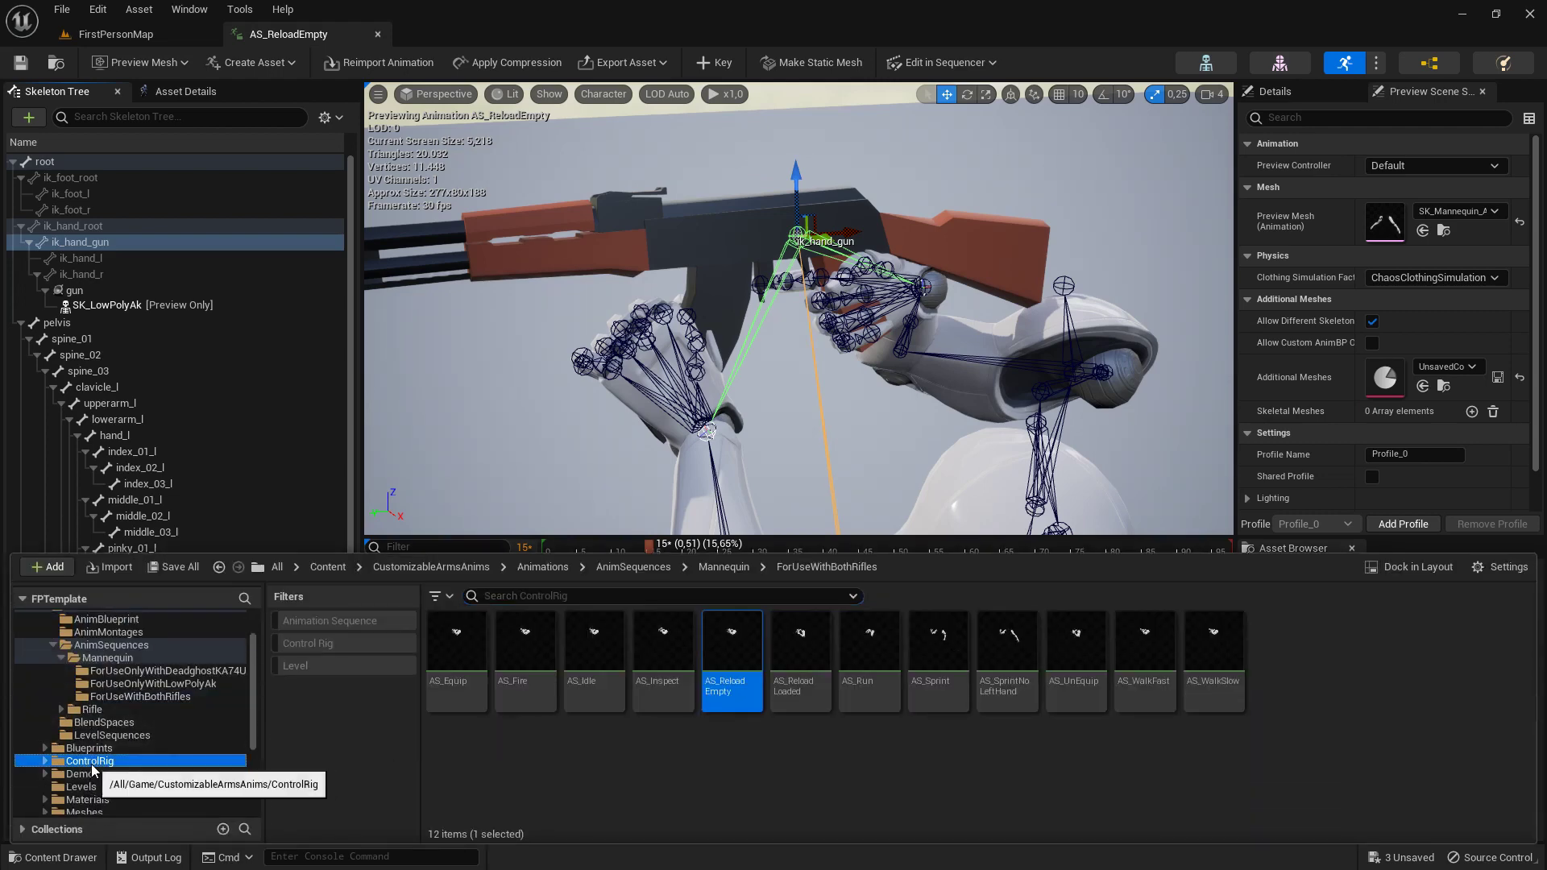
click(88, 760)
double_click(451, 641)
click(443, 647)
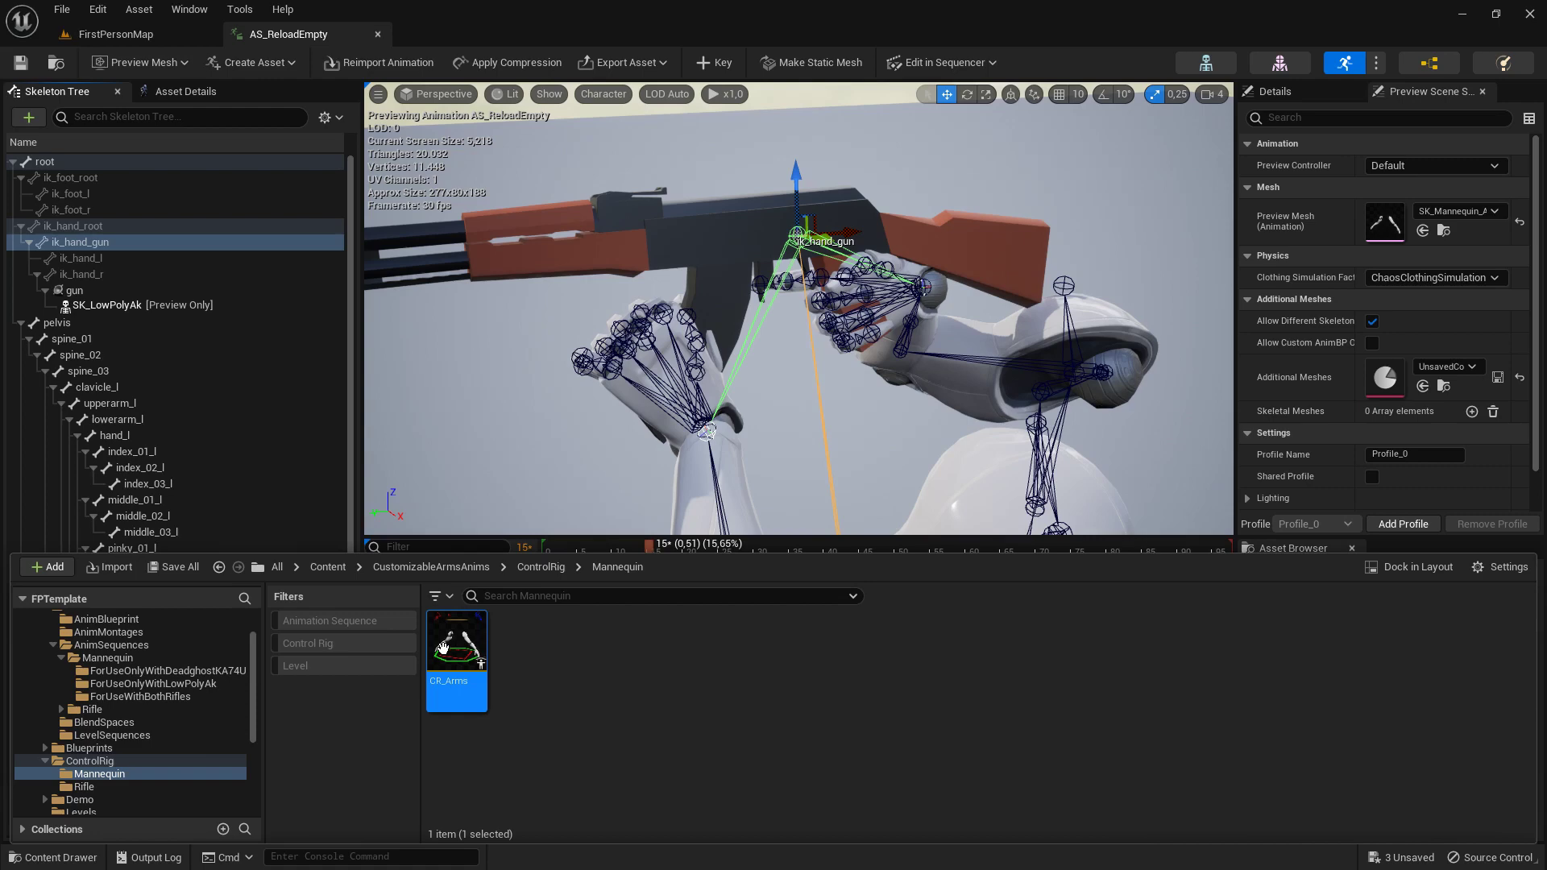
double_click(443, 647)
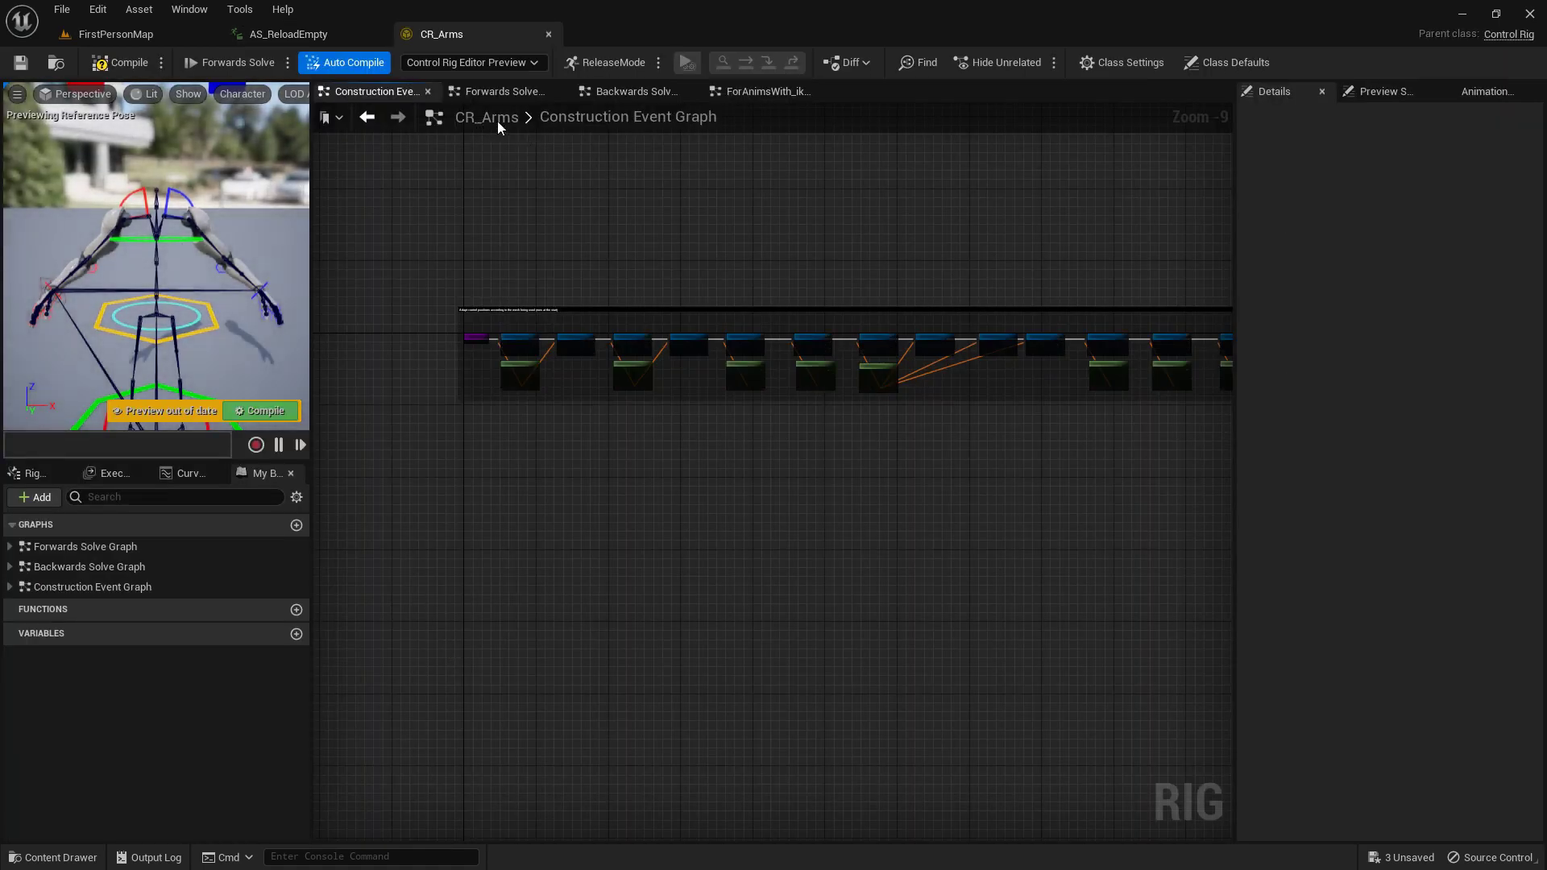
Step: In the Backwards Solve Graph, rewire RightArm and LeftArm execution through the ForAnimsWith_ik_hand_bones nodes
click(635, 93)
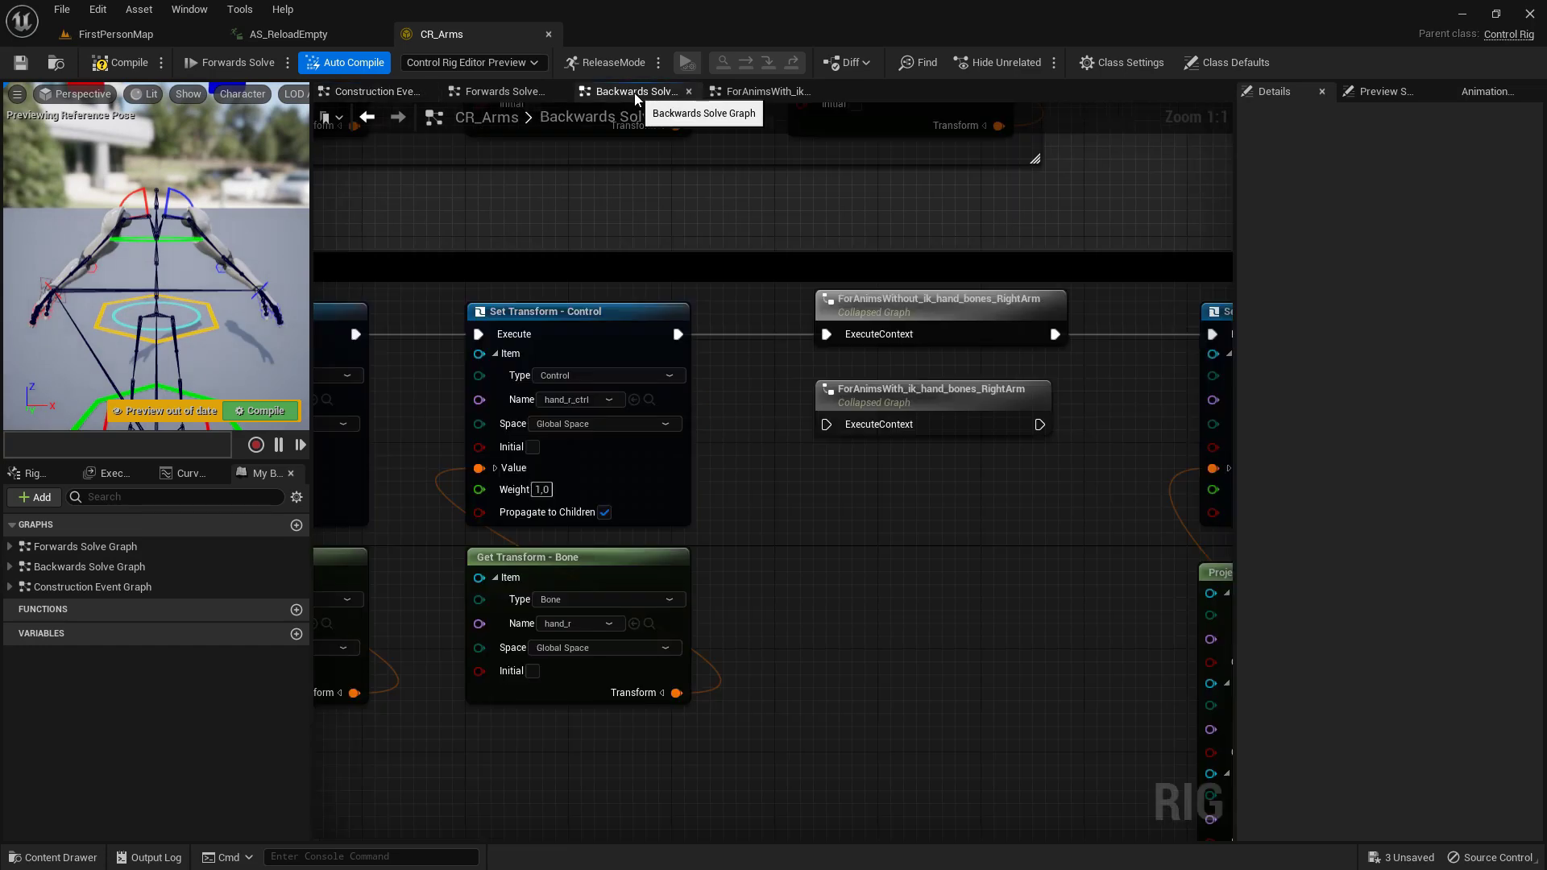
right_drag(871, 234, 821, 252)
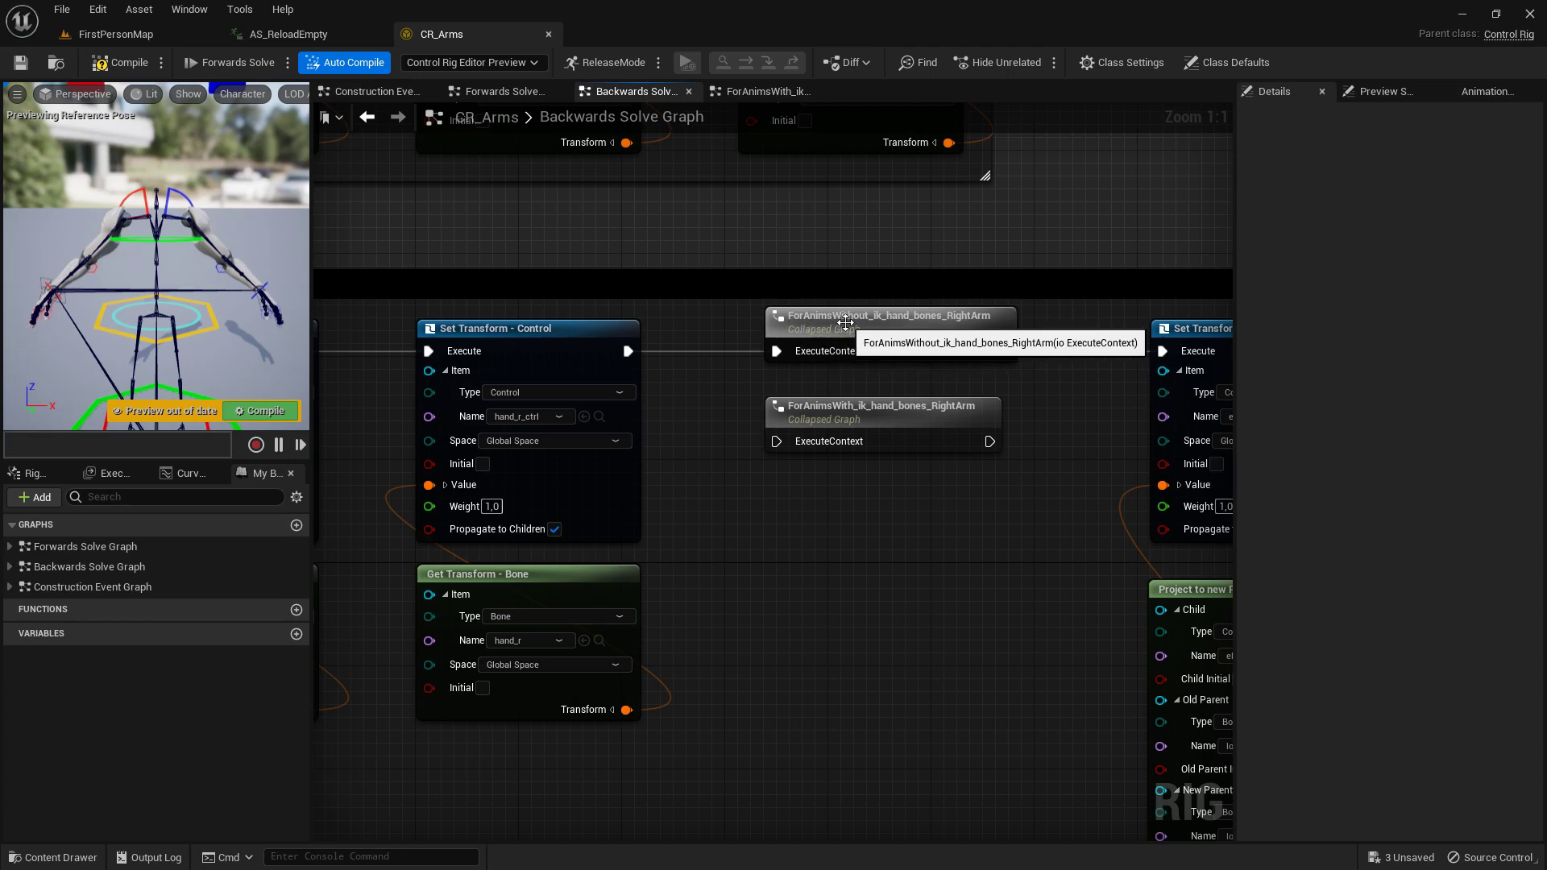
ctrl+drag(776, 351, 775, 441)
ctrl+drag(1004, 352, 989, 442)
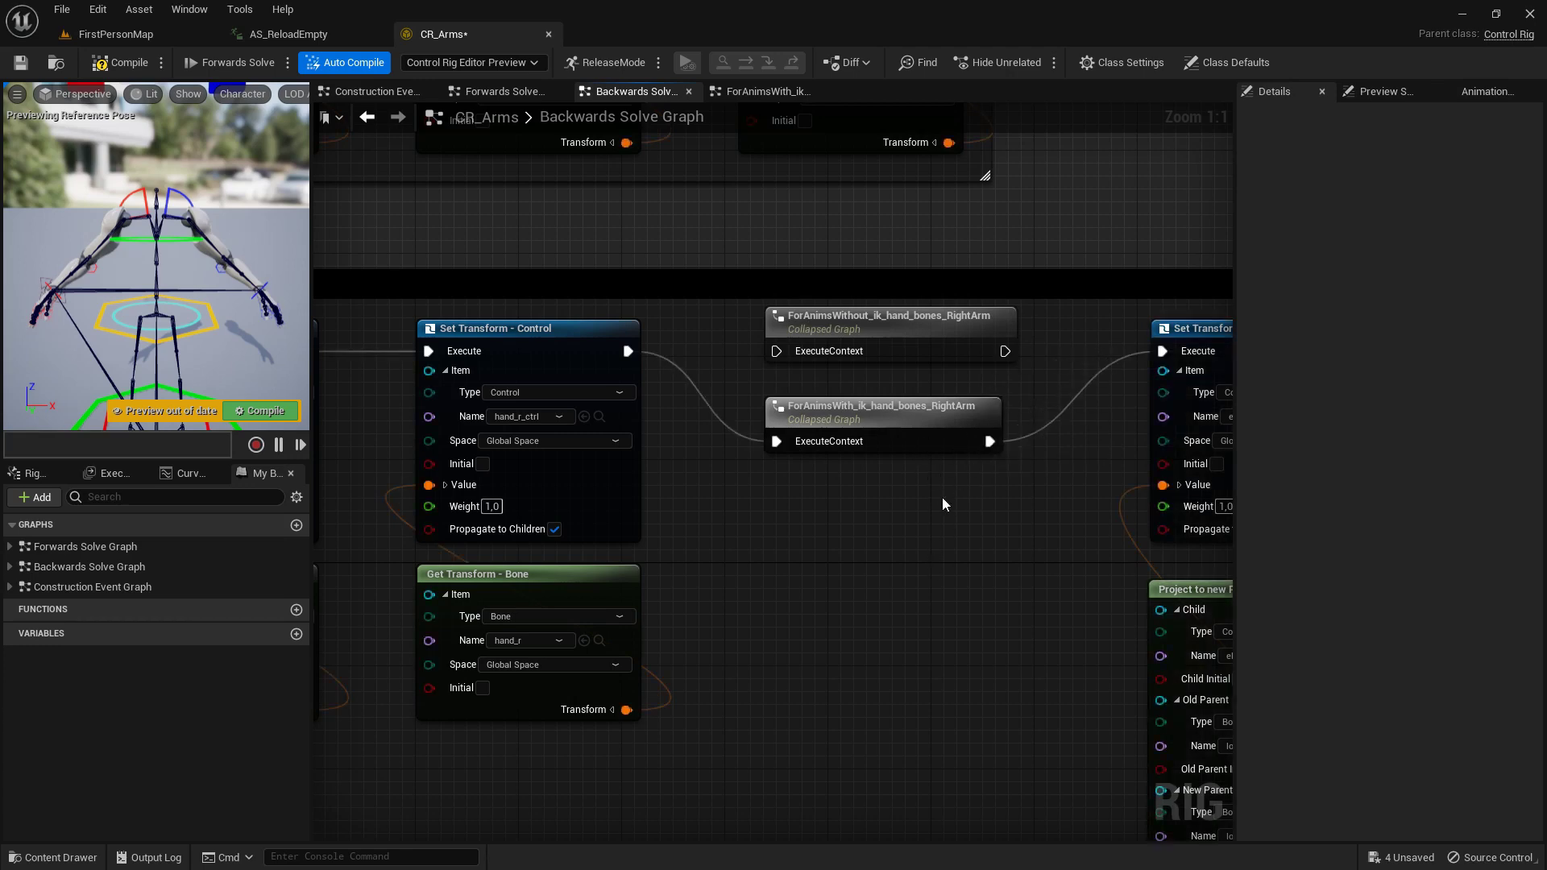
right_drag(916, 626, 775, 407)
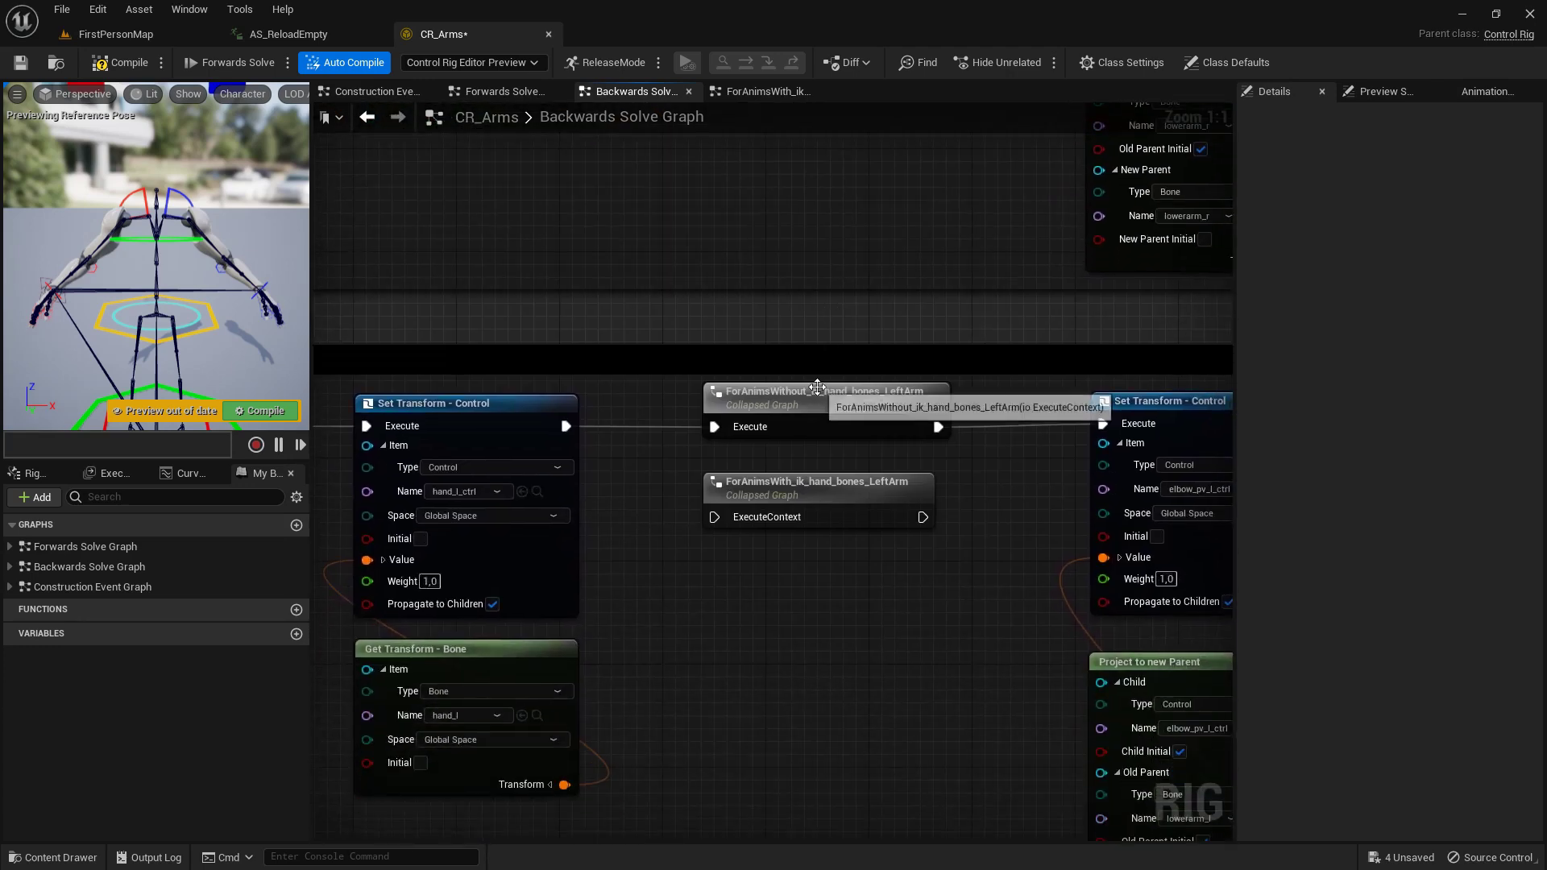
ctrl+drag(714, 427, 709, 517)
ctrl+drag(937, 427, 919, 515)
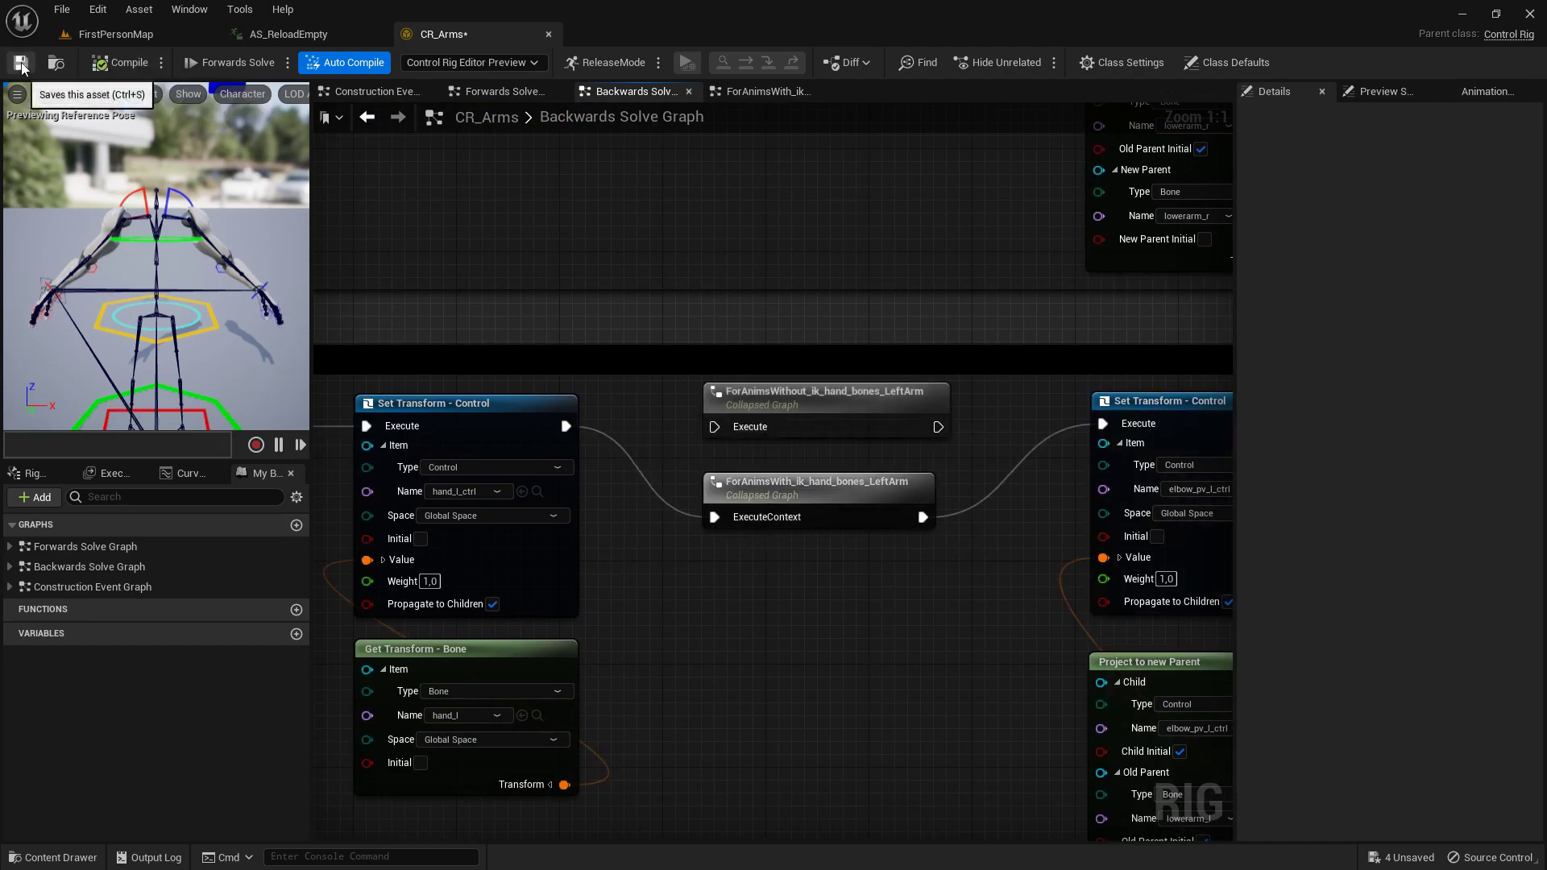